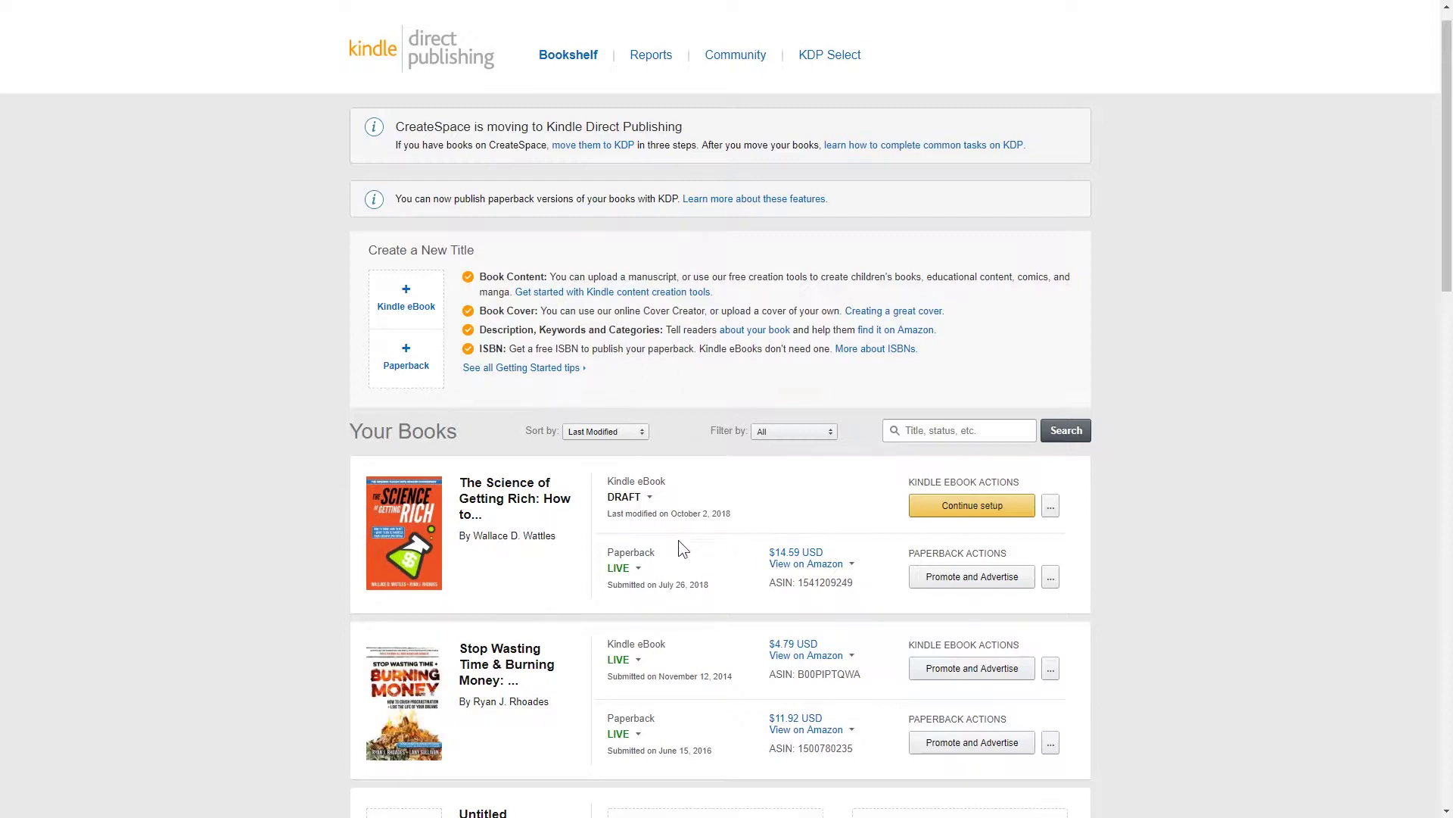
left_click(774, 563)
scroll(263, 492, "down", 1)
scroll(262, 493, "up", 1)
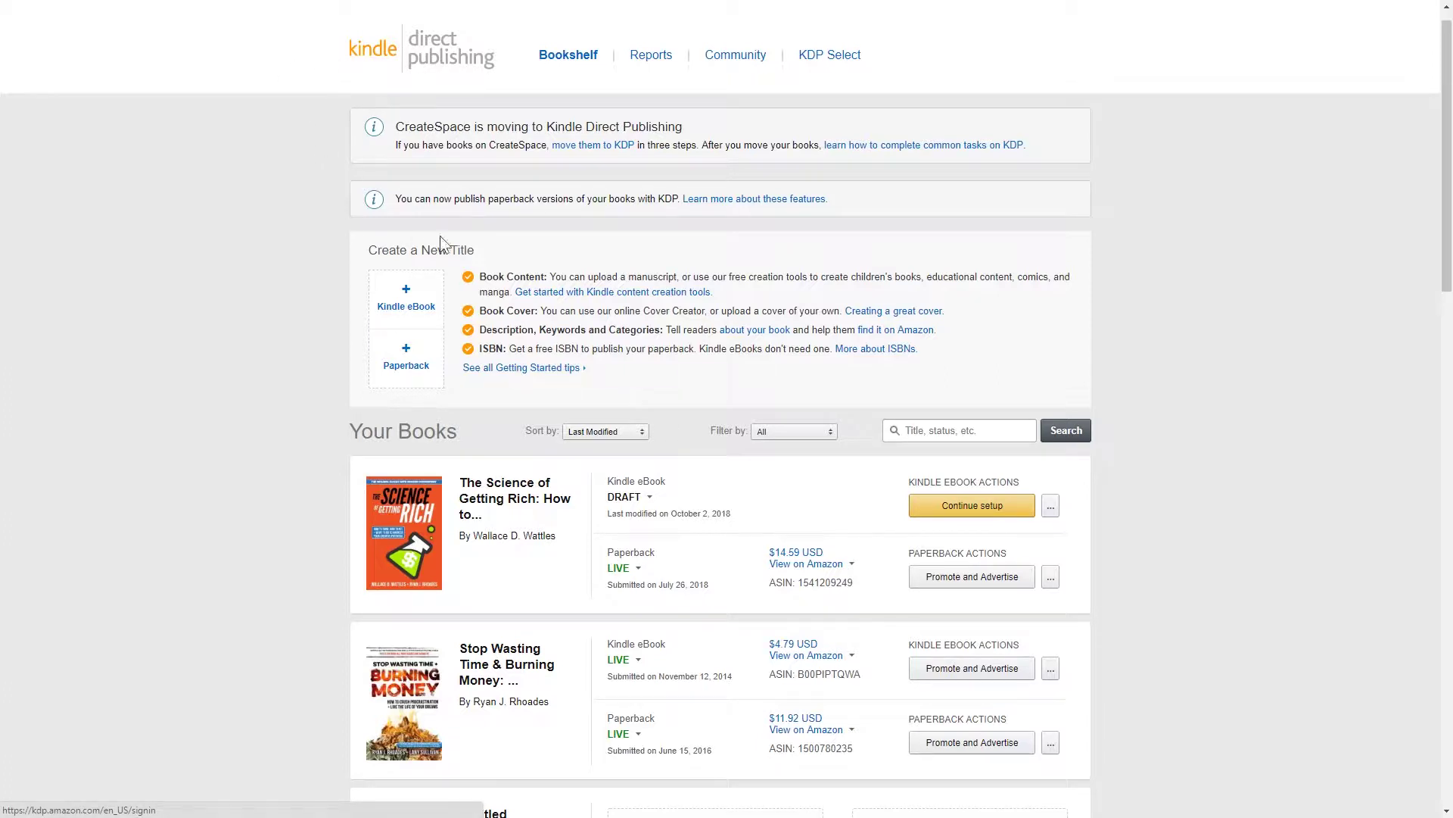
scroll(397, 412, "down", 3)
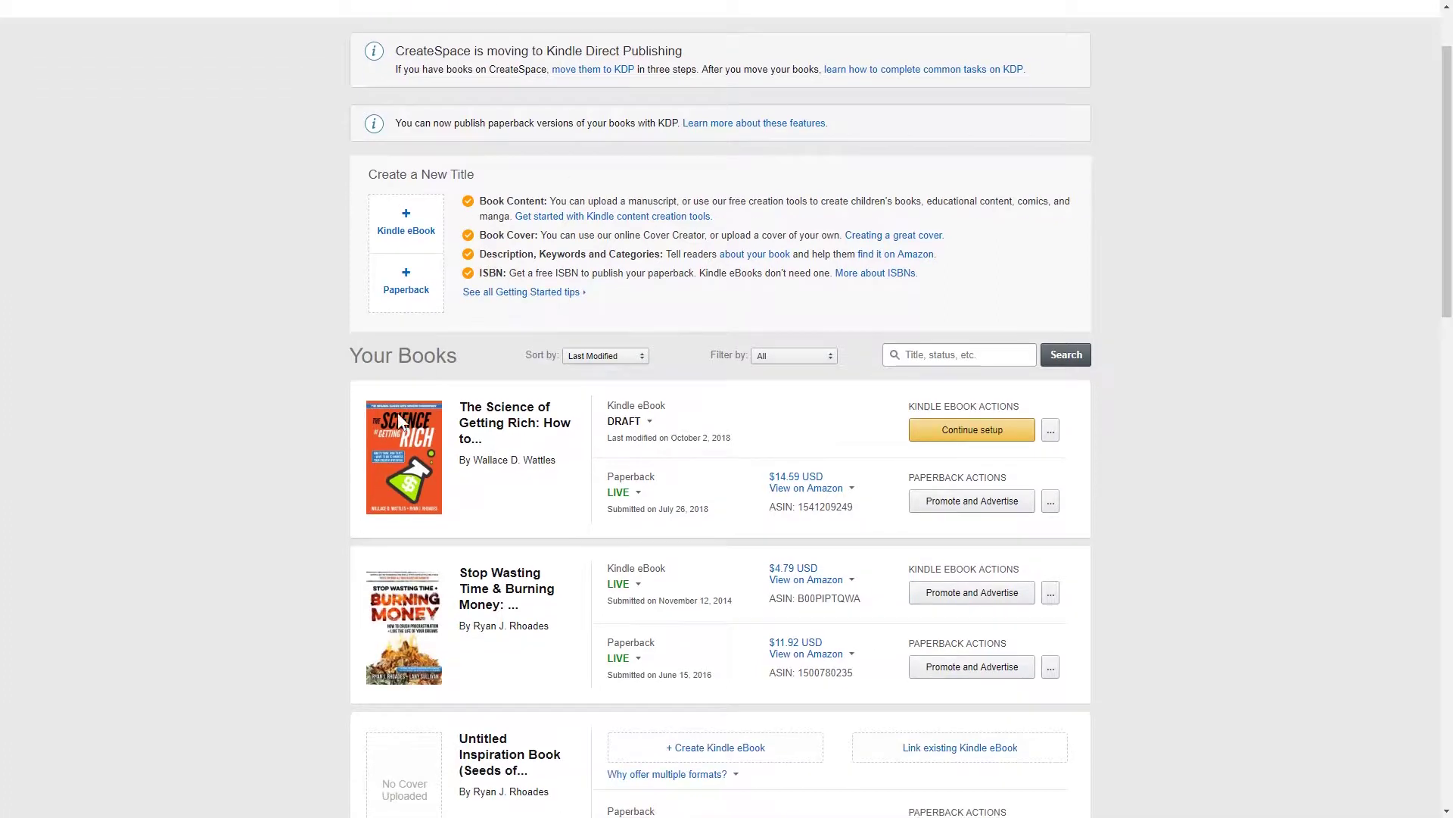
scroll(325, 548, "up", 4)
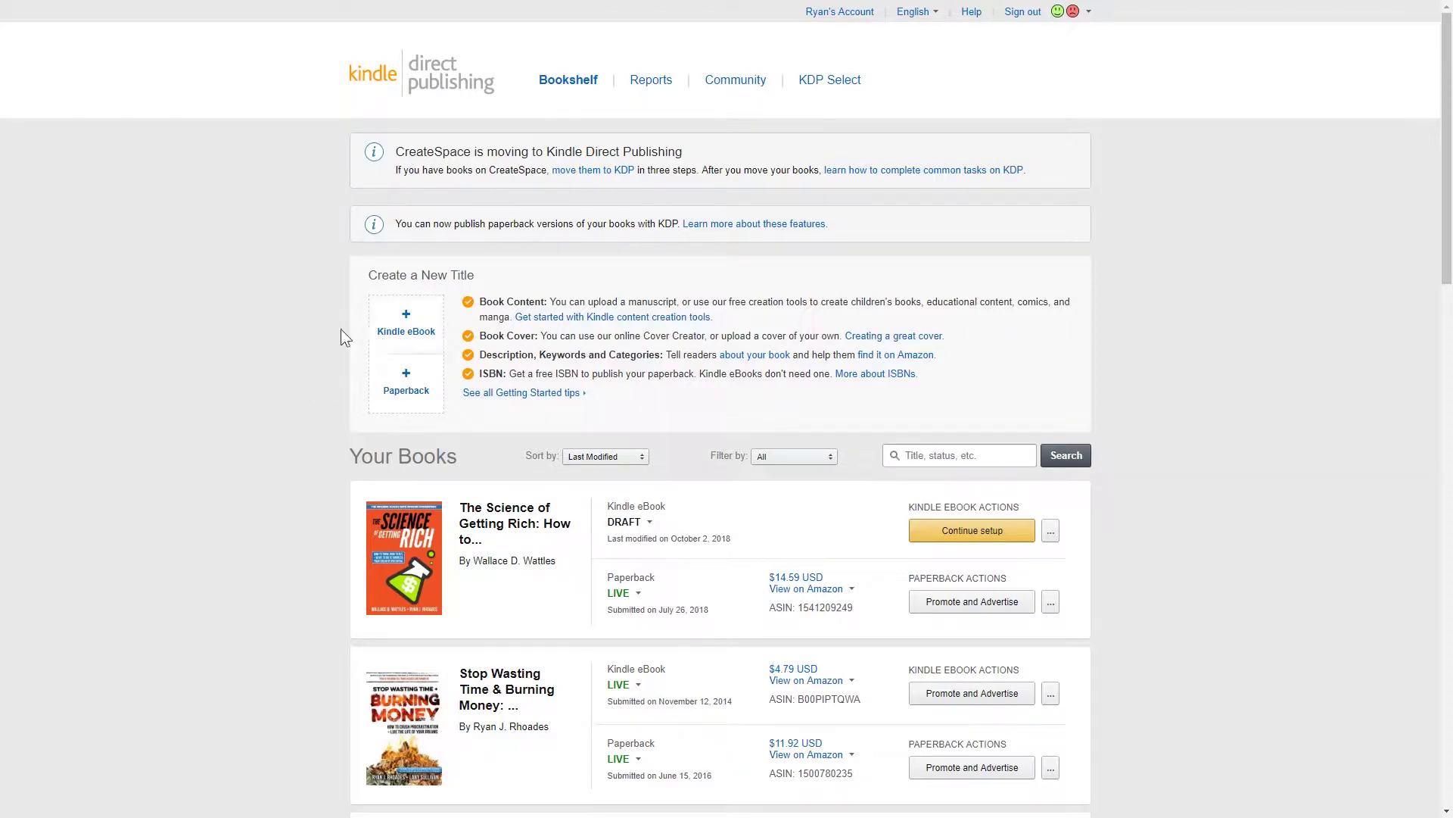
scroll(343, 380, "down", 1)
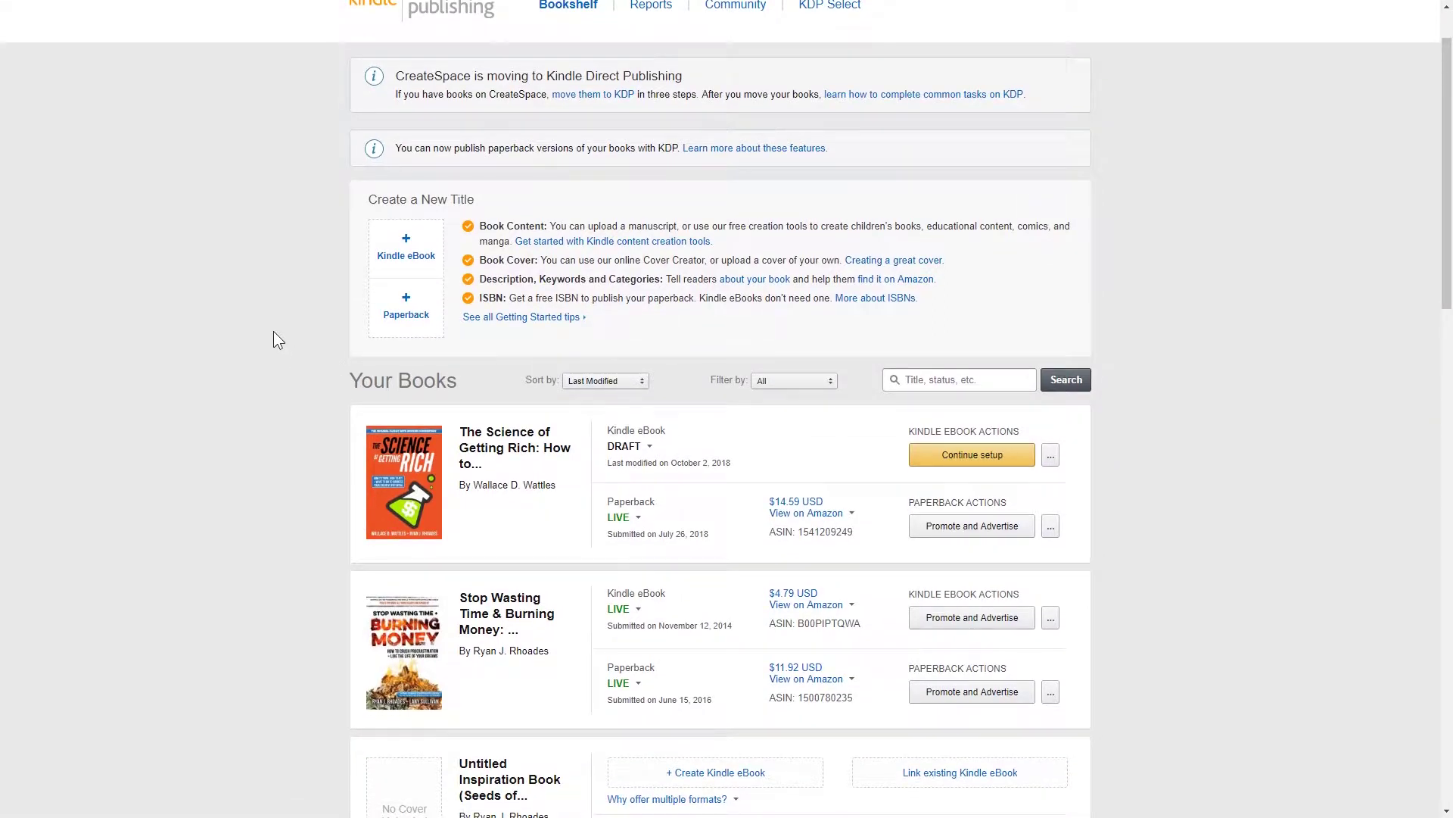
scroll(284, 337, "up", 1)
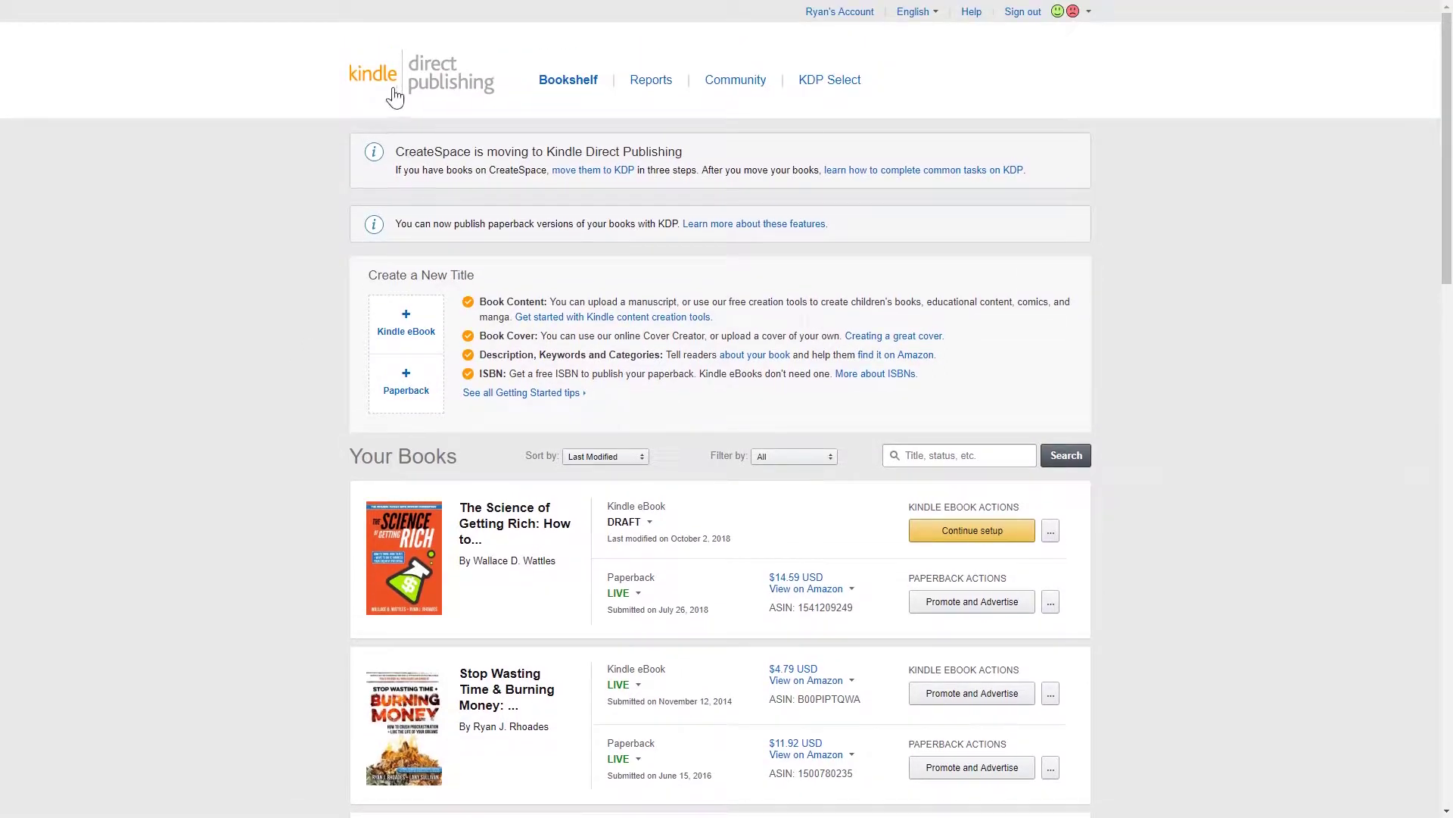
scroll(280, 378, "down", 1)
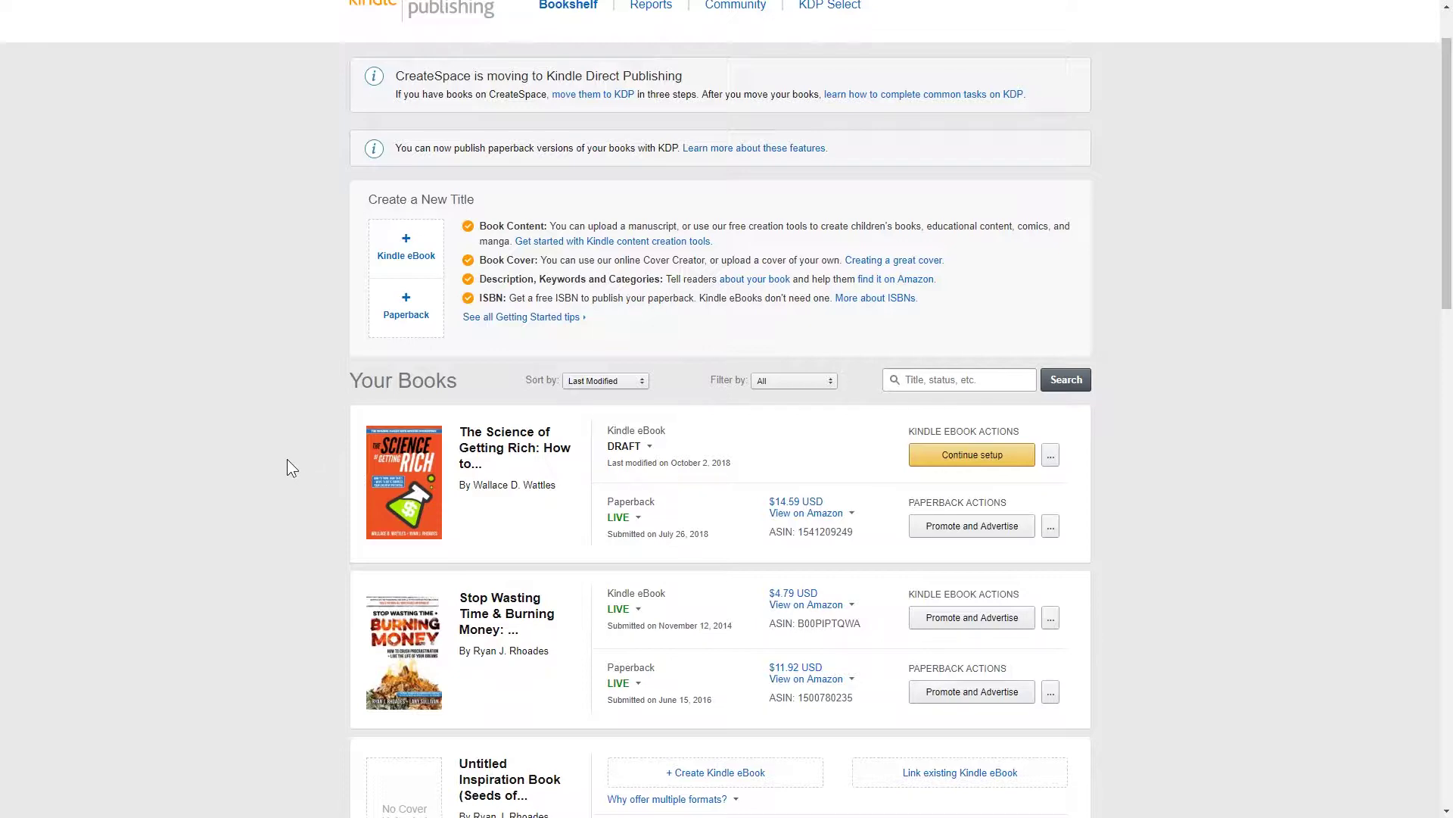
scroll(284, 465, "up", 1)
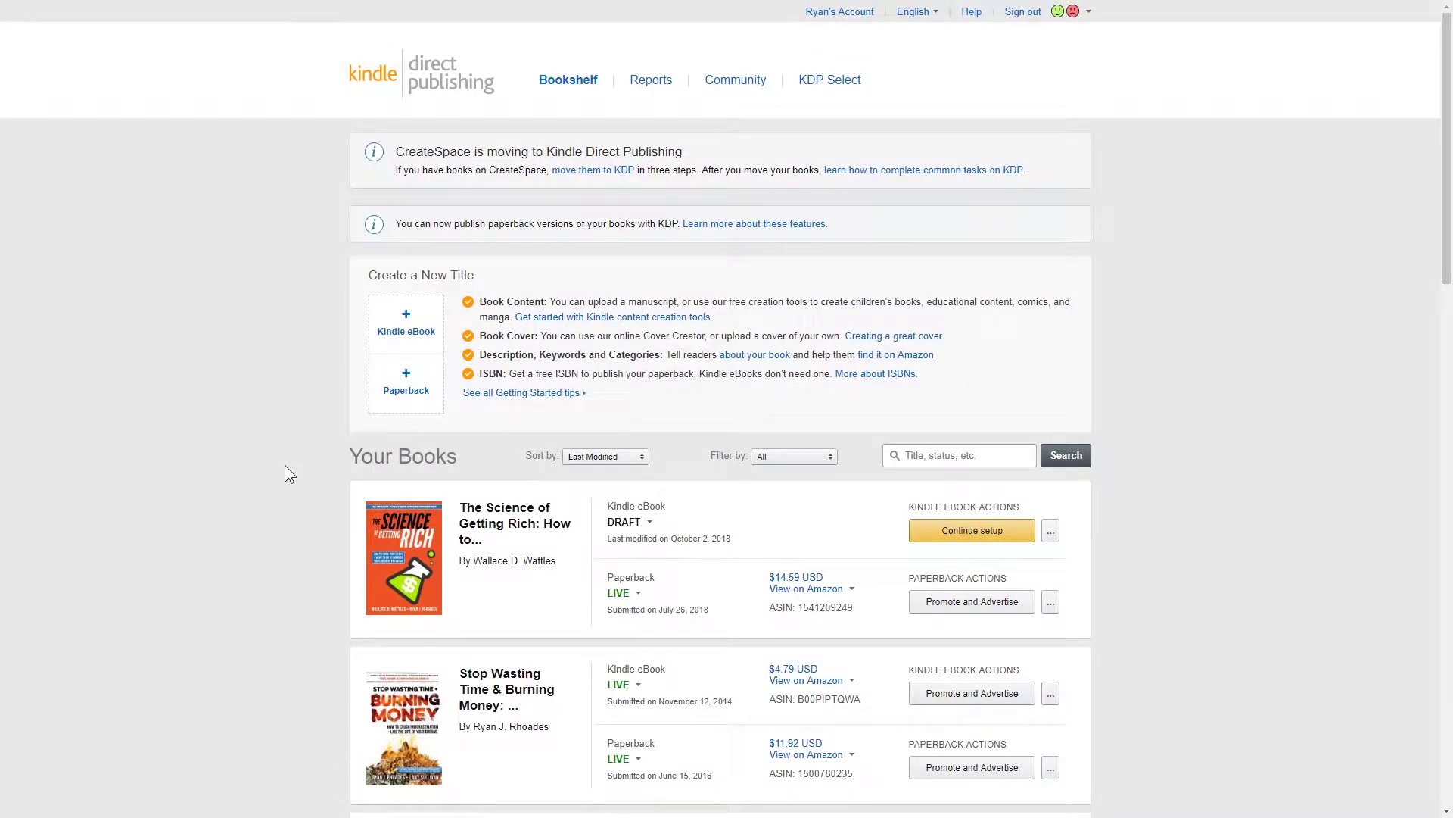
scroll(284, 465, "down", 1)
scroll(285, 465, "up", 1)
Create a new paperback title and look through its Paperback Details form.
left_click(409, 384)
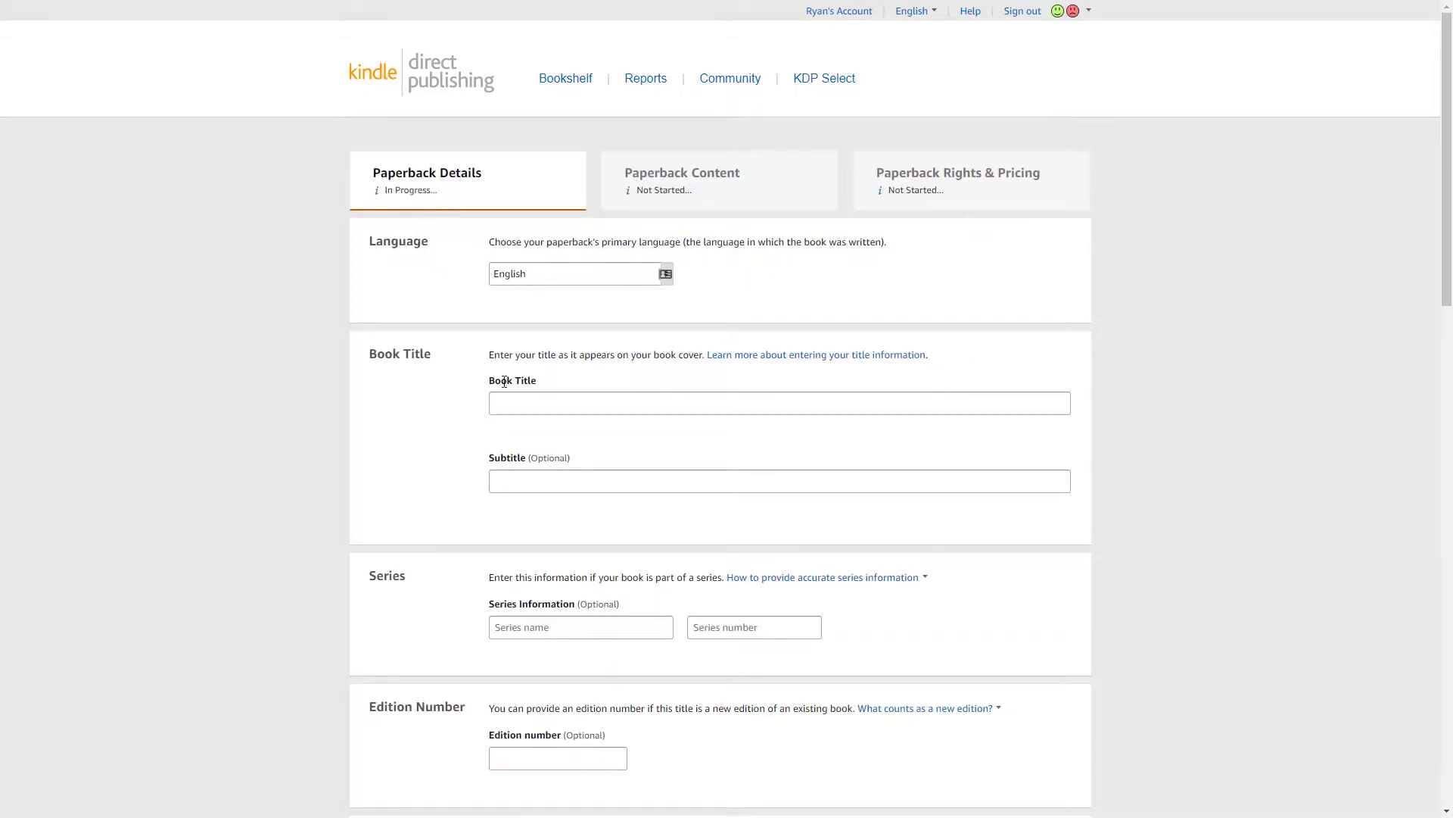
scroll(470, 314, "down", 1)
scroll(468, 328, "down", 13)
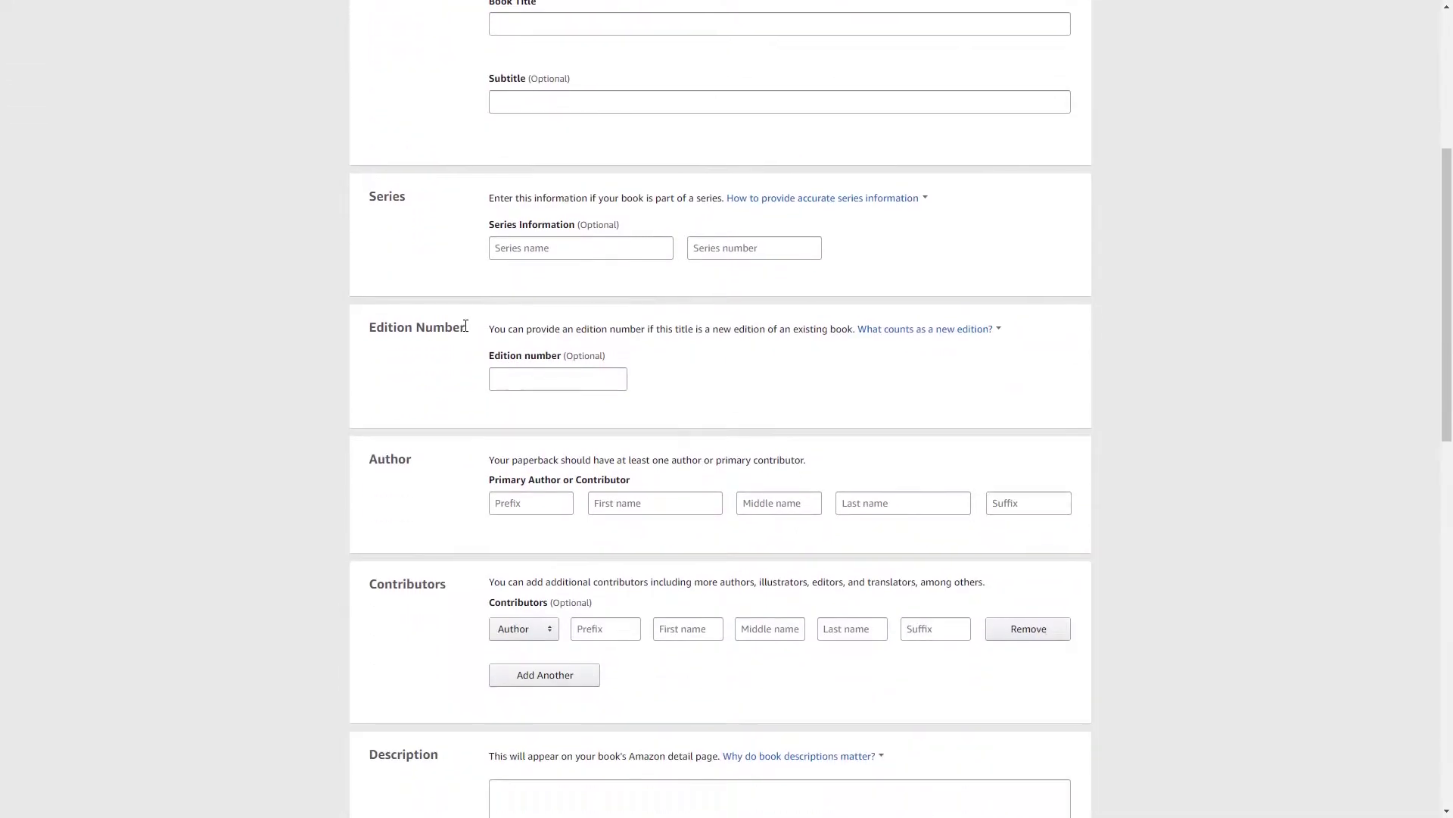
scroll(461, 348, "up", 13)
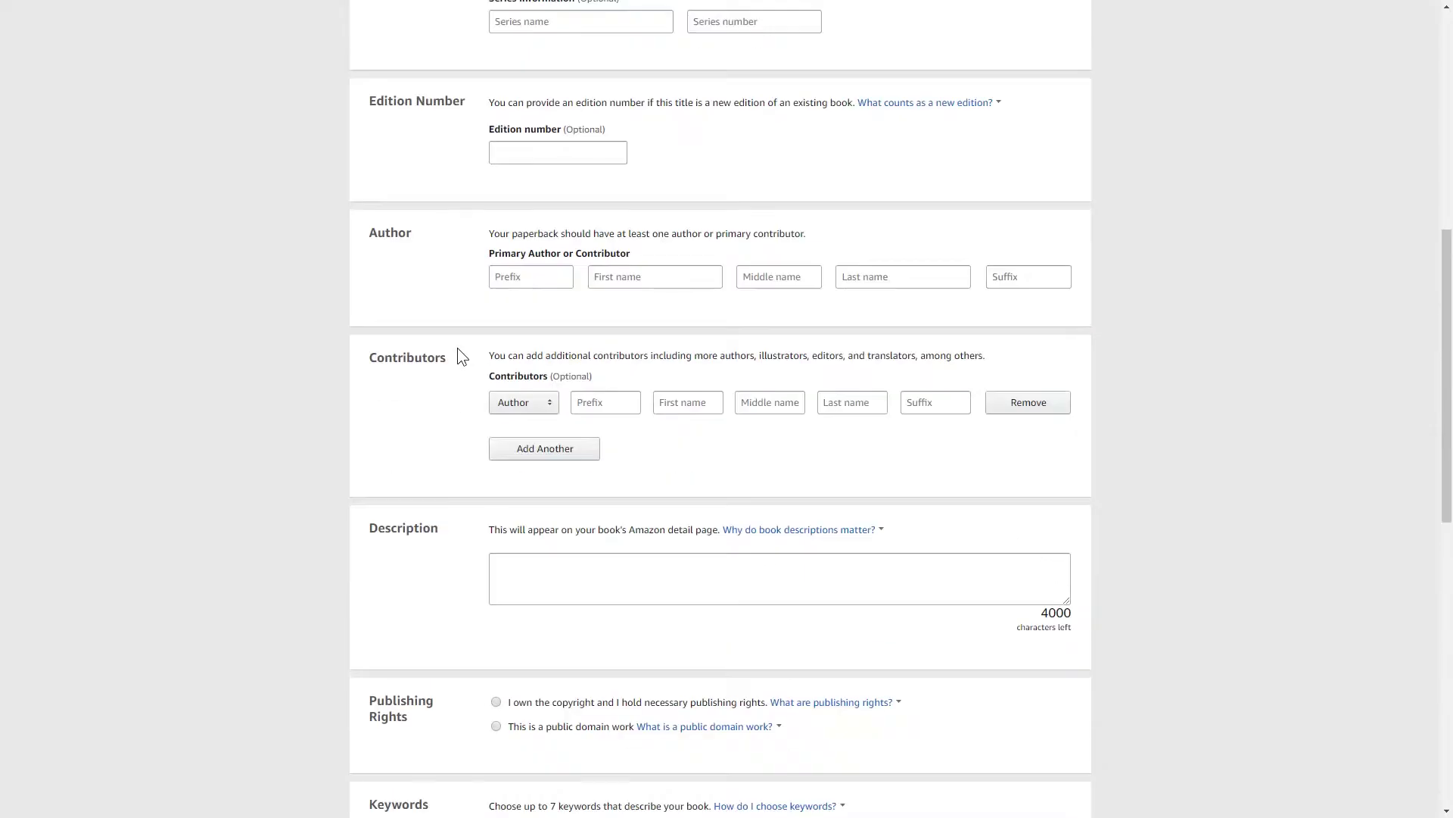
scroll(471, 325, "up", 1)
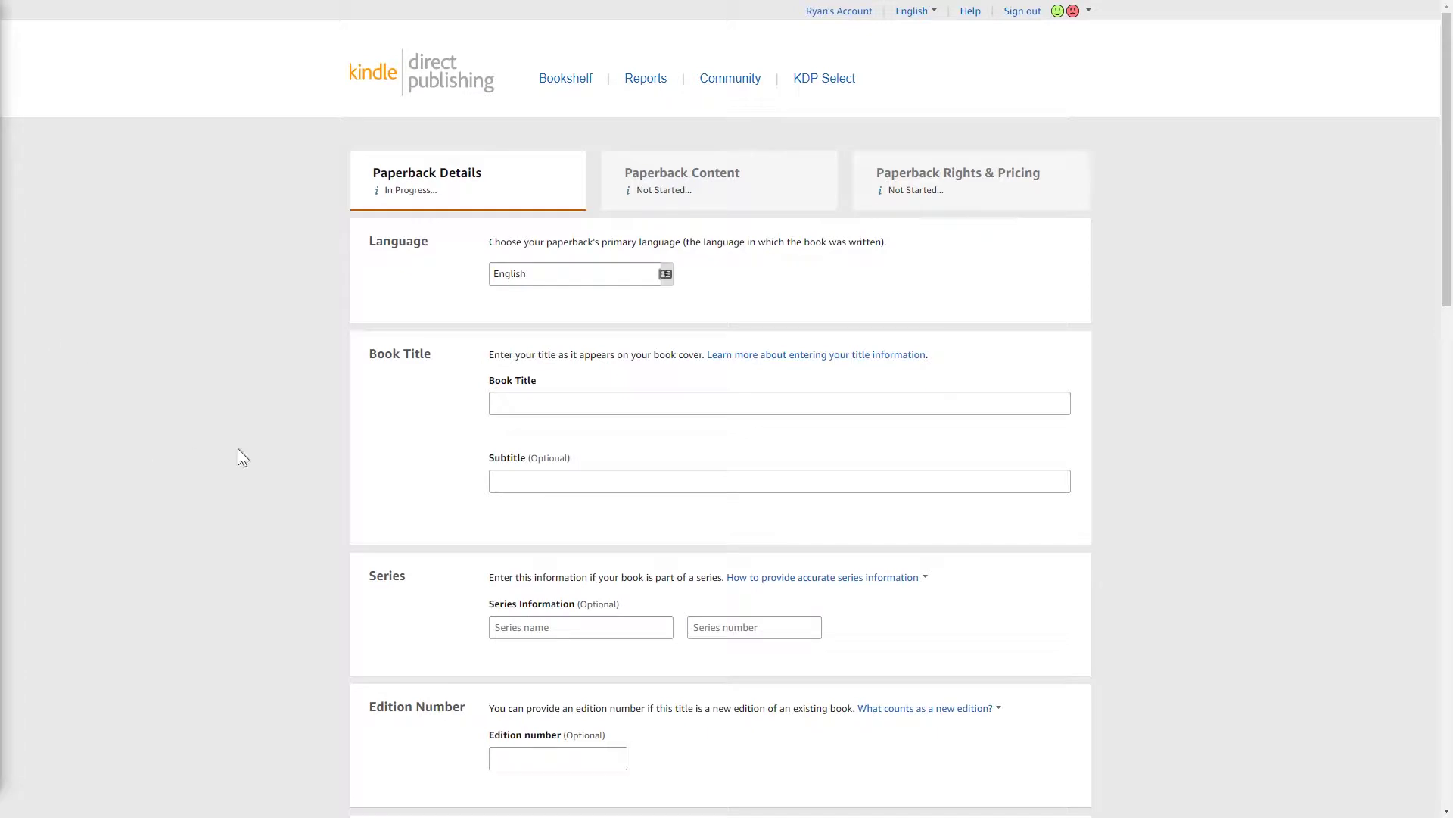
Title the book "The Science of Getting Rich Daily Productivity Planner" with the subtitle "A Daily Guide to Help You Manifest and Monetize Your Ideas".
left_click(550, 406)
type("The Science of Getting Rich Daily Productivity Planner")
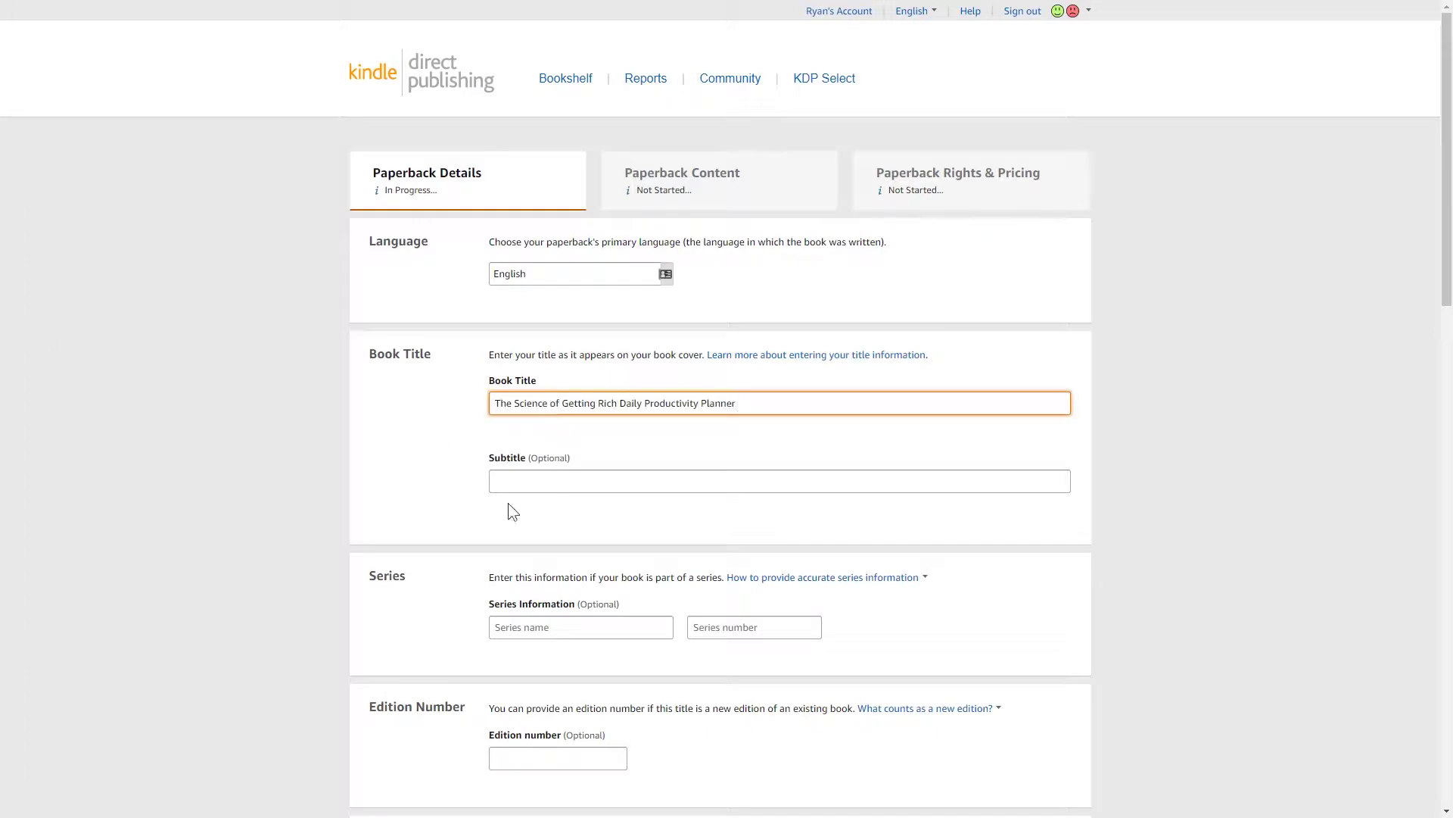
left_click(547, 488)
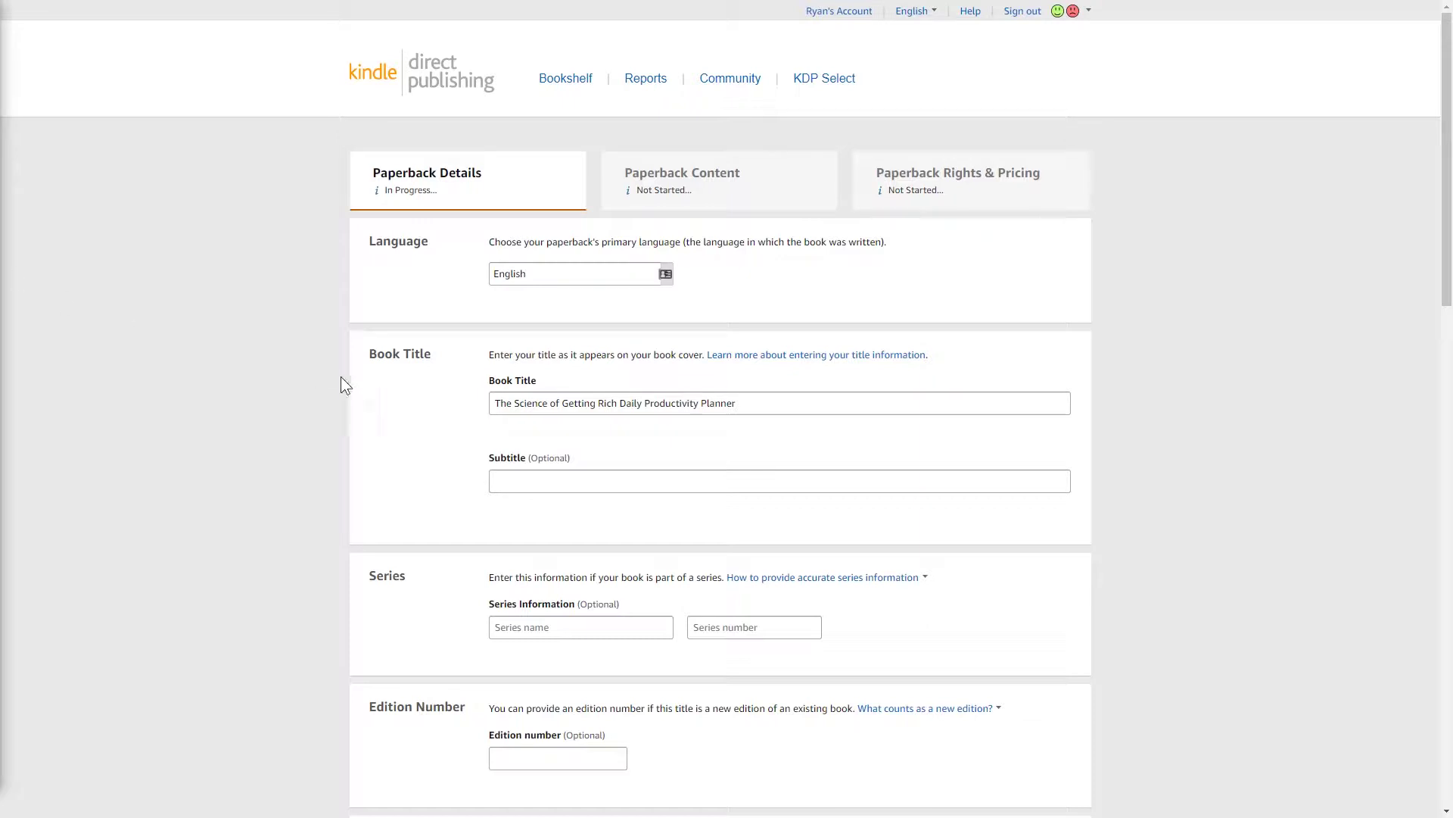
left_click(546, 477)
type("A Daily Guide to Help You Manifest and Monetize Your Ideas")
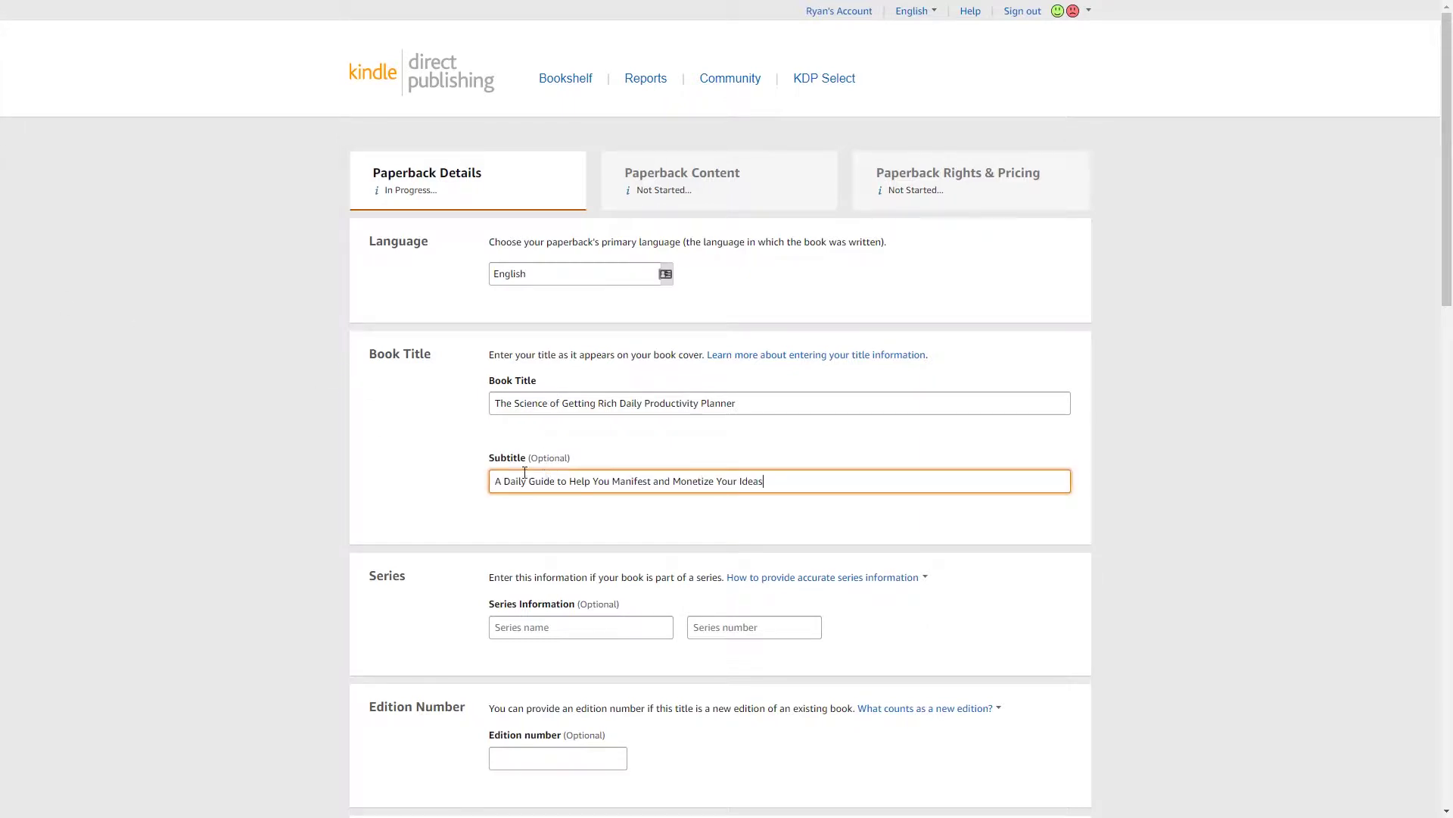
Set the paperback's edition number to 1.0, leaving the series information empty.
scroll(503, 549, "down", 1)
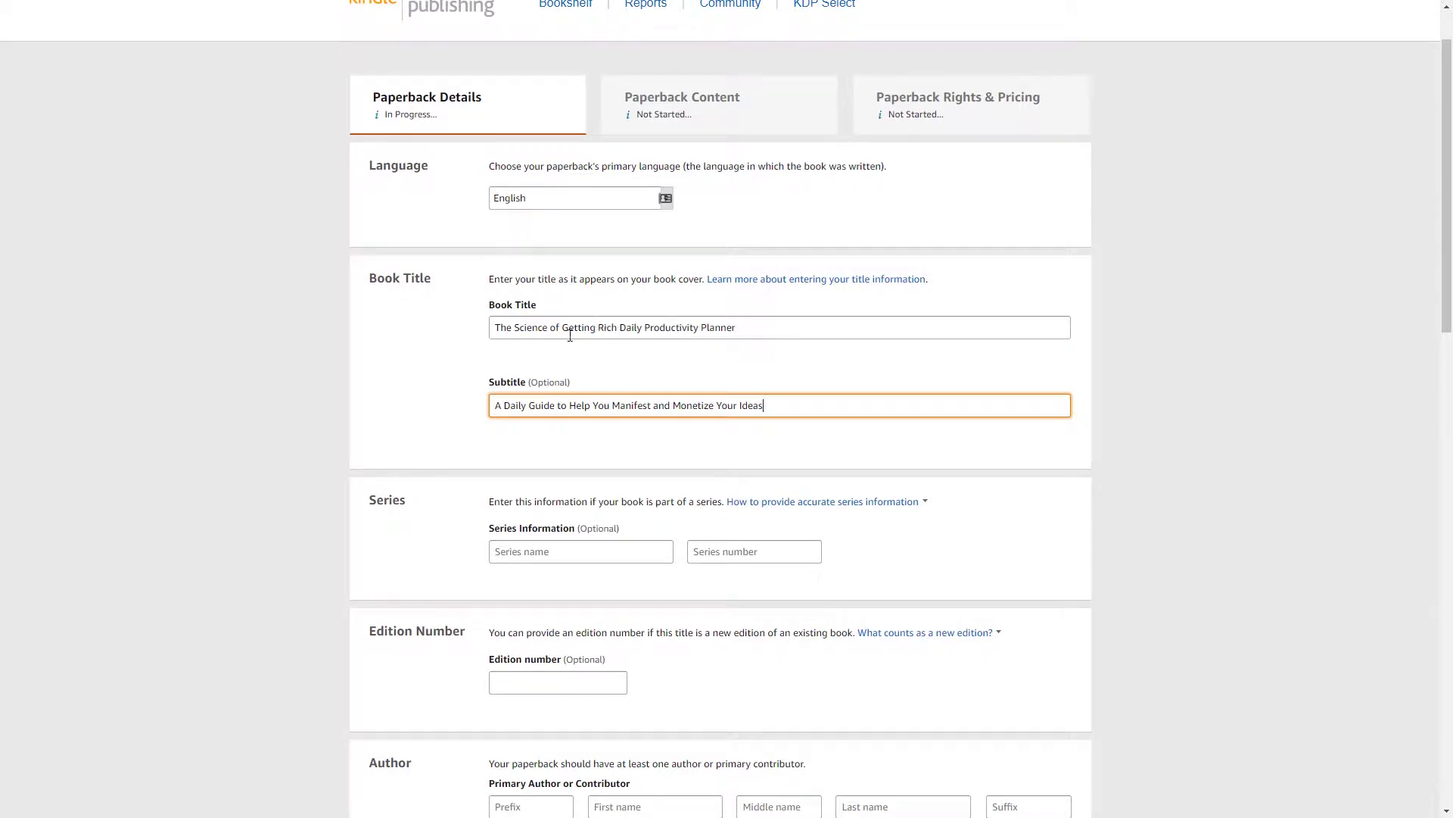
scroll(554, 381, "down", 1)
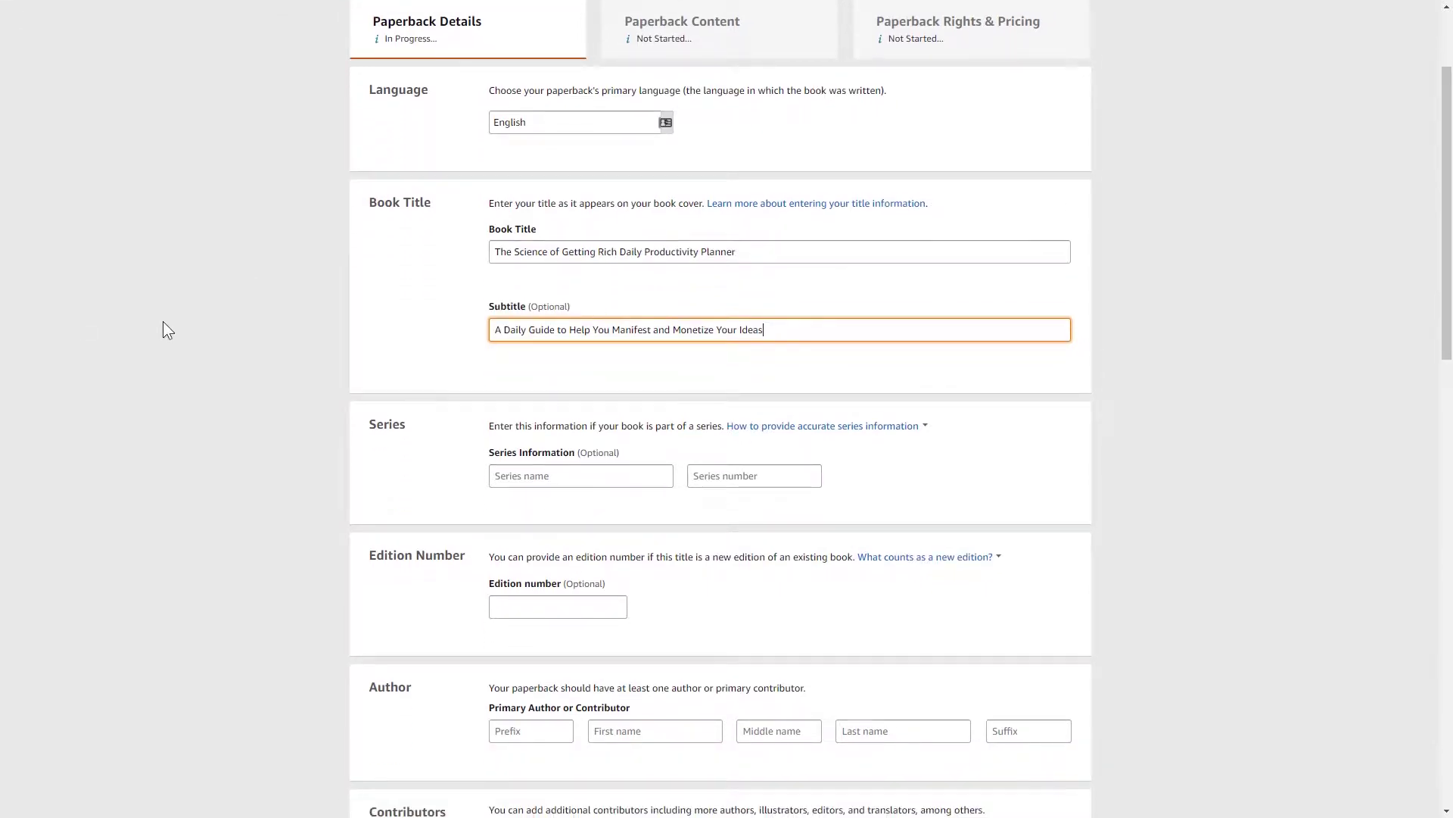
scroll(526, 468, "down", 1)
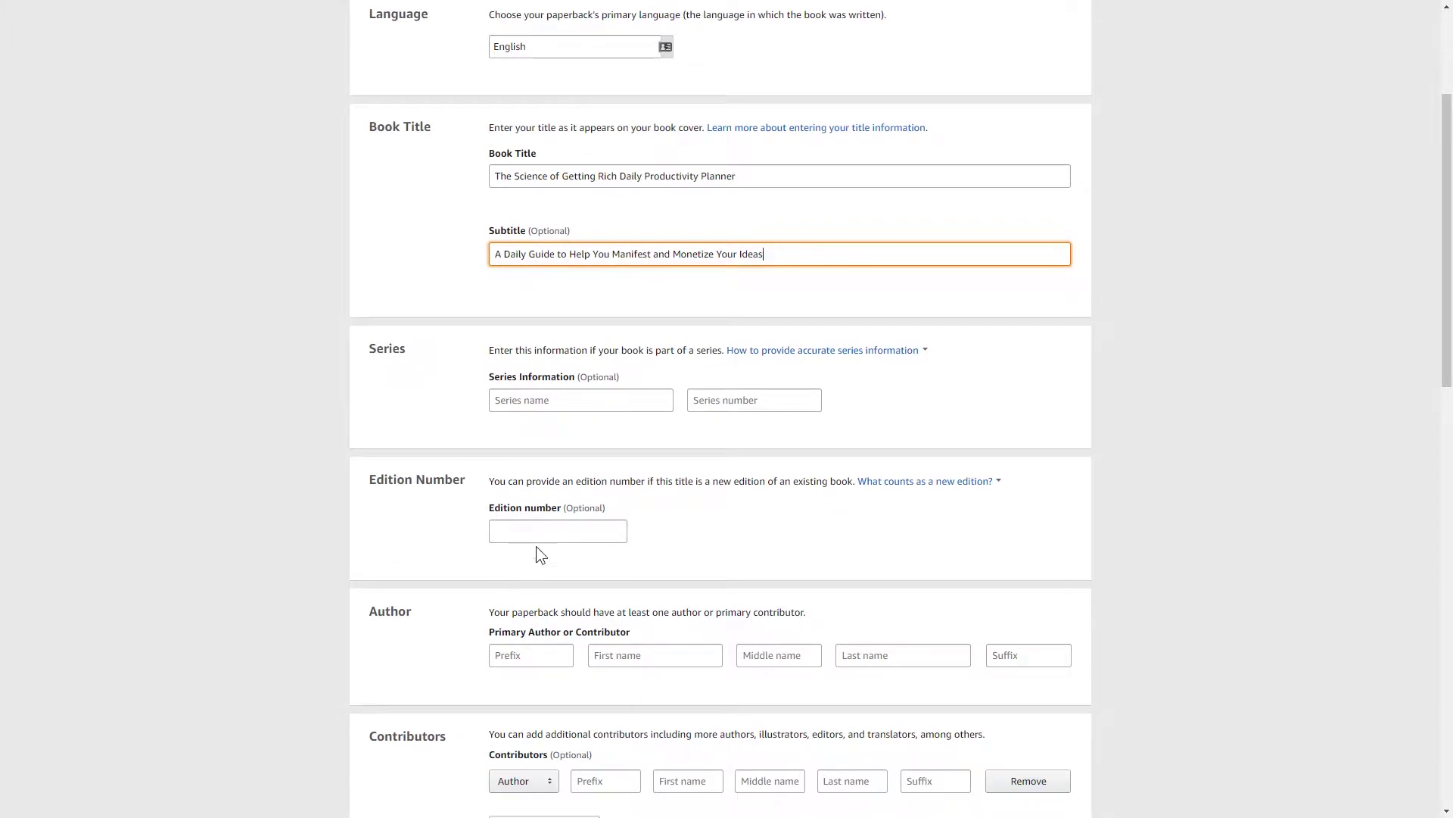
left_click(539, 529)
type("1.")
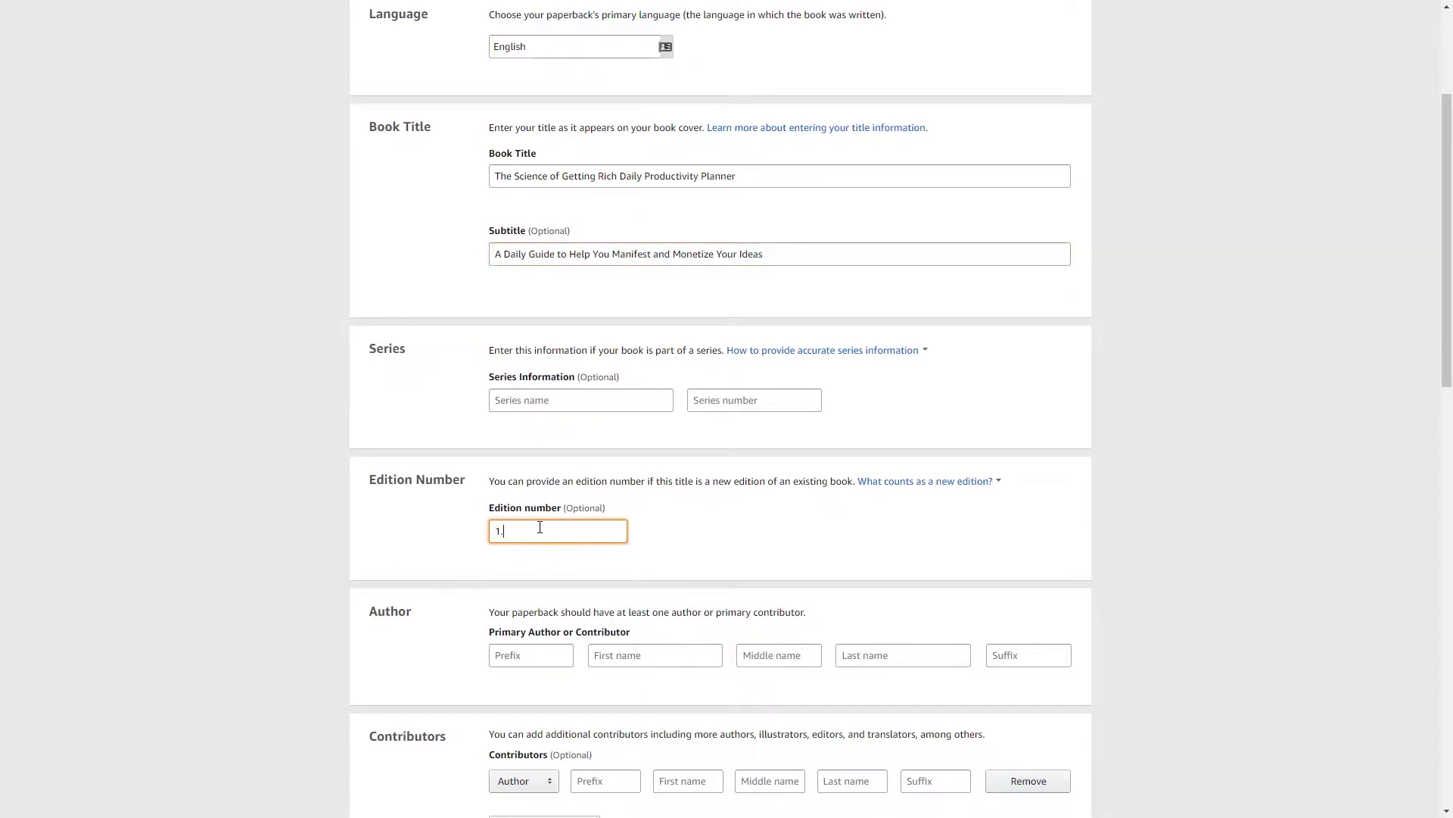
type("0")
Fill in the primary author's first, middle and last name using the saved autofill entry.
scroll(334, 475, "down", 2)
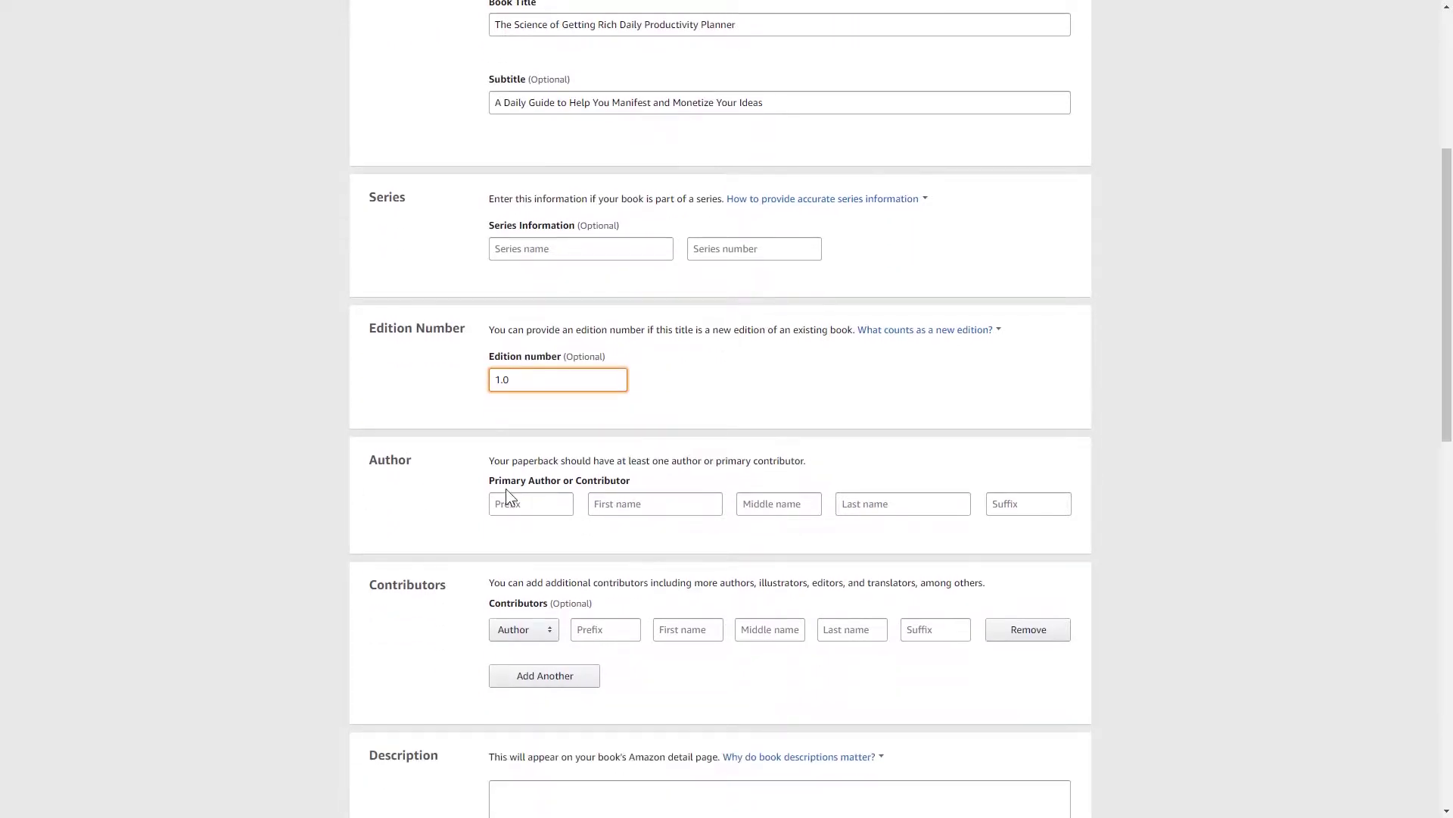
left_click(635, 498)
type("R")
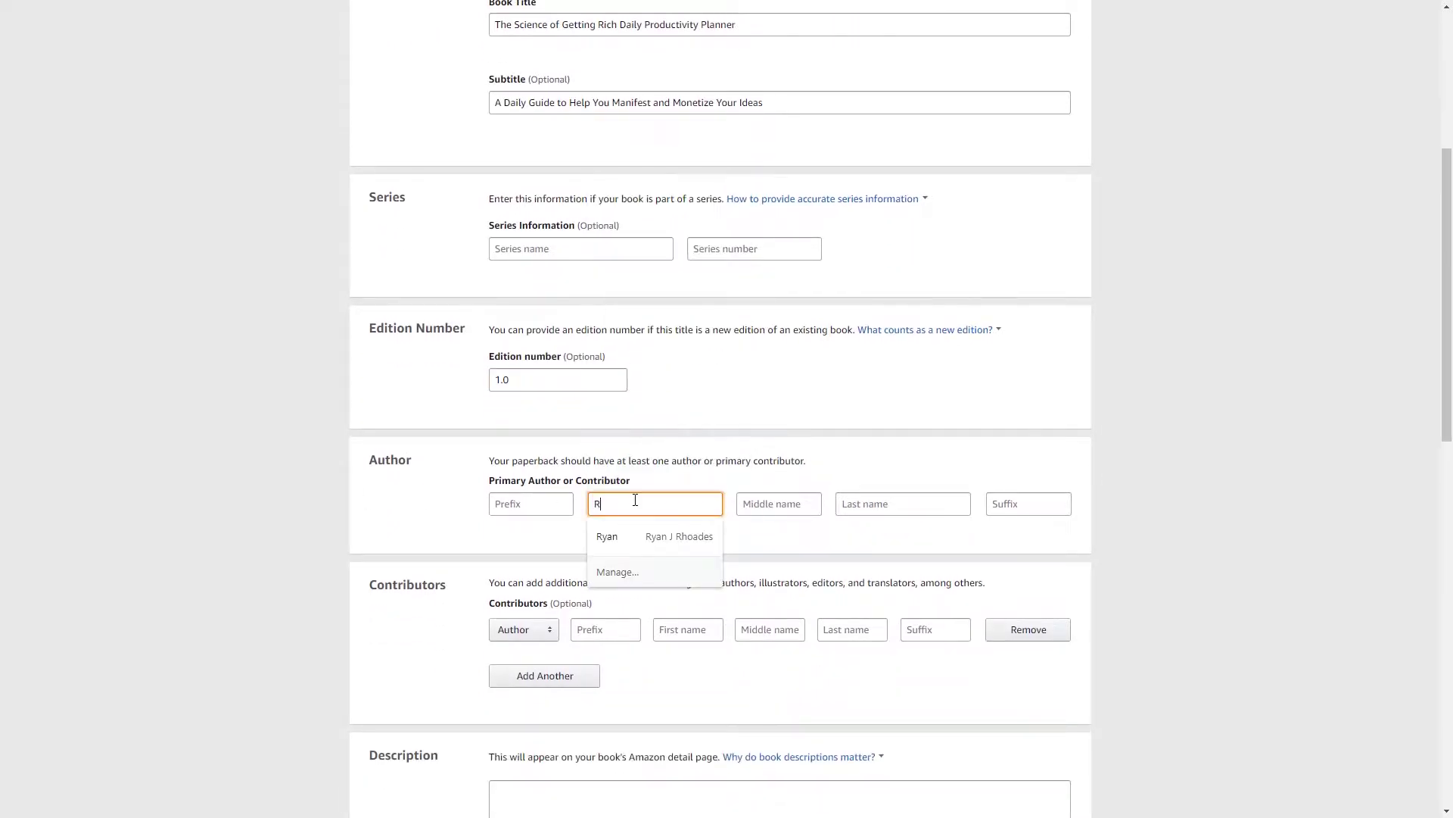
left_click(614, 534)
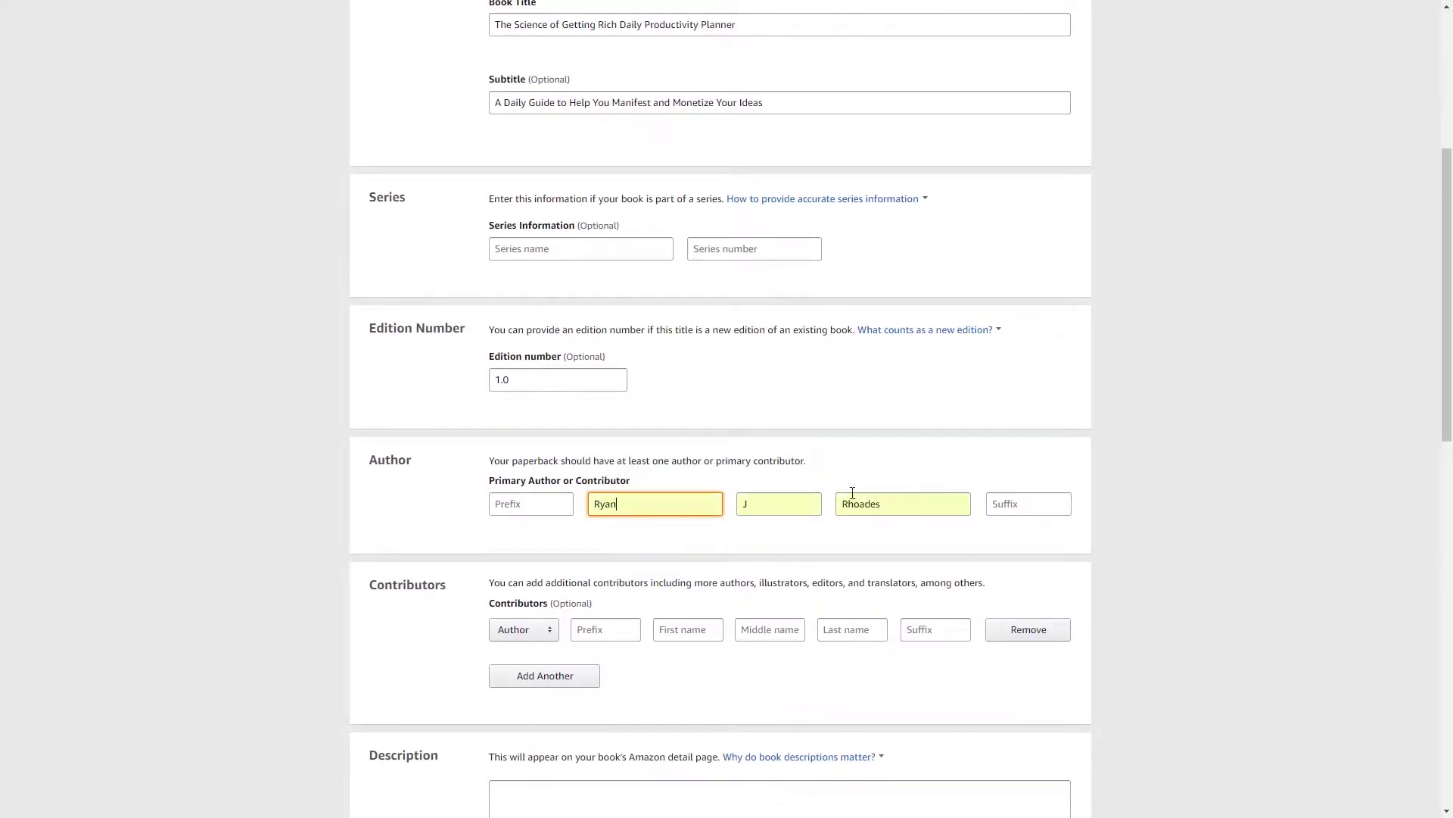
left_click(912, 504)
left_click(1228, 476)
Add a contributor with the Author role by entering the contributor's first and last name.
scroll(597, 545, "down", 1)
left_click(612, 553)
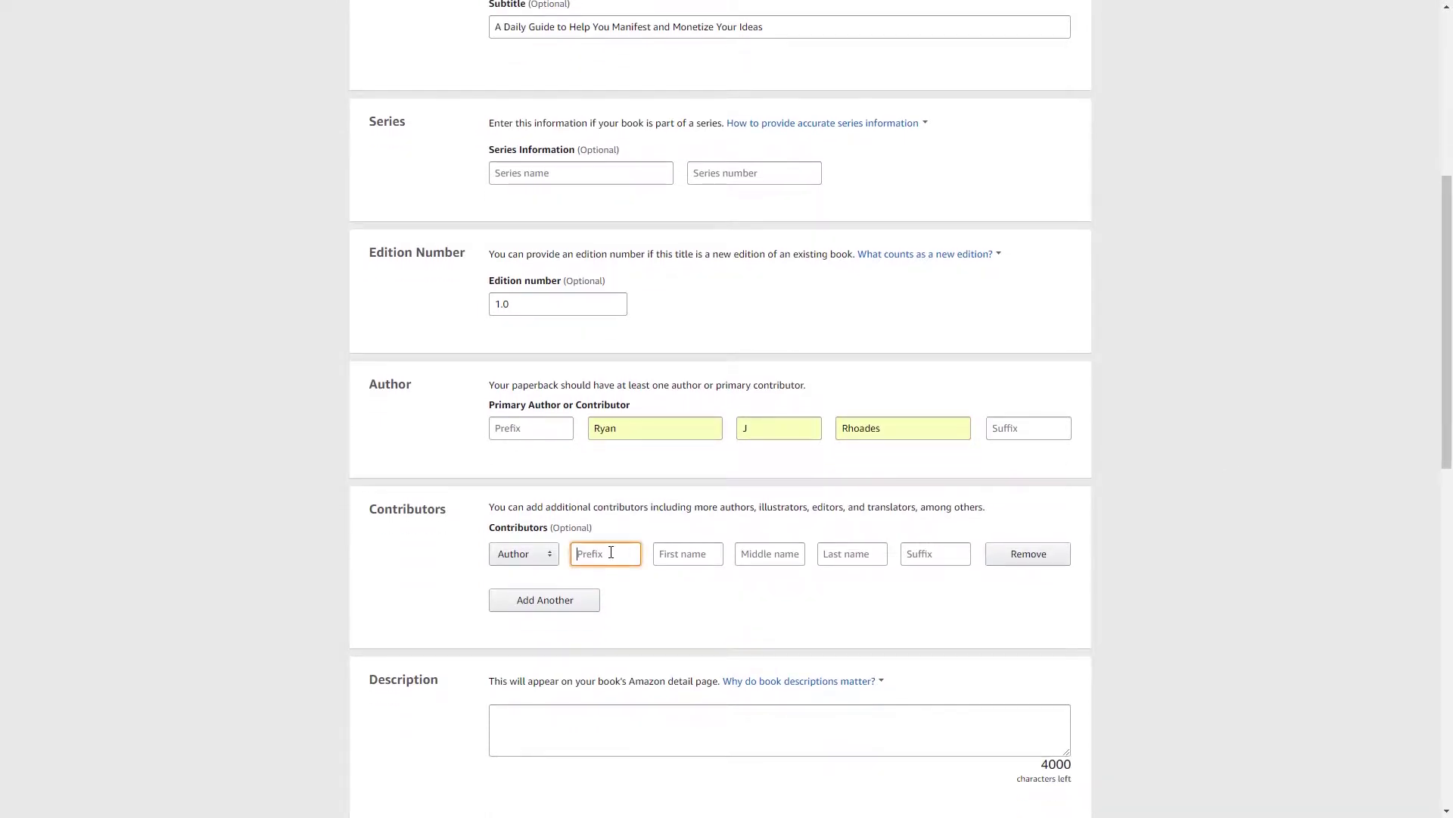
left_click(696, 561)
type("Wallace")
left_click(847, 555)
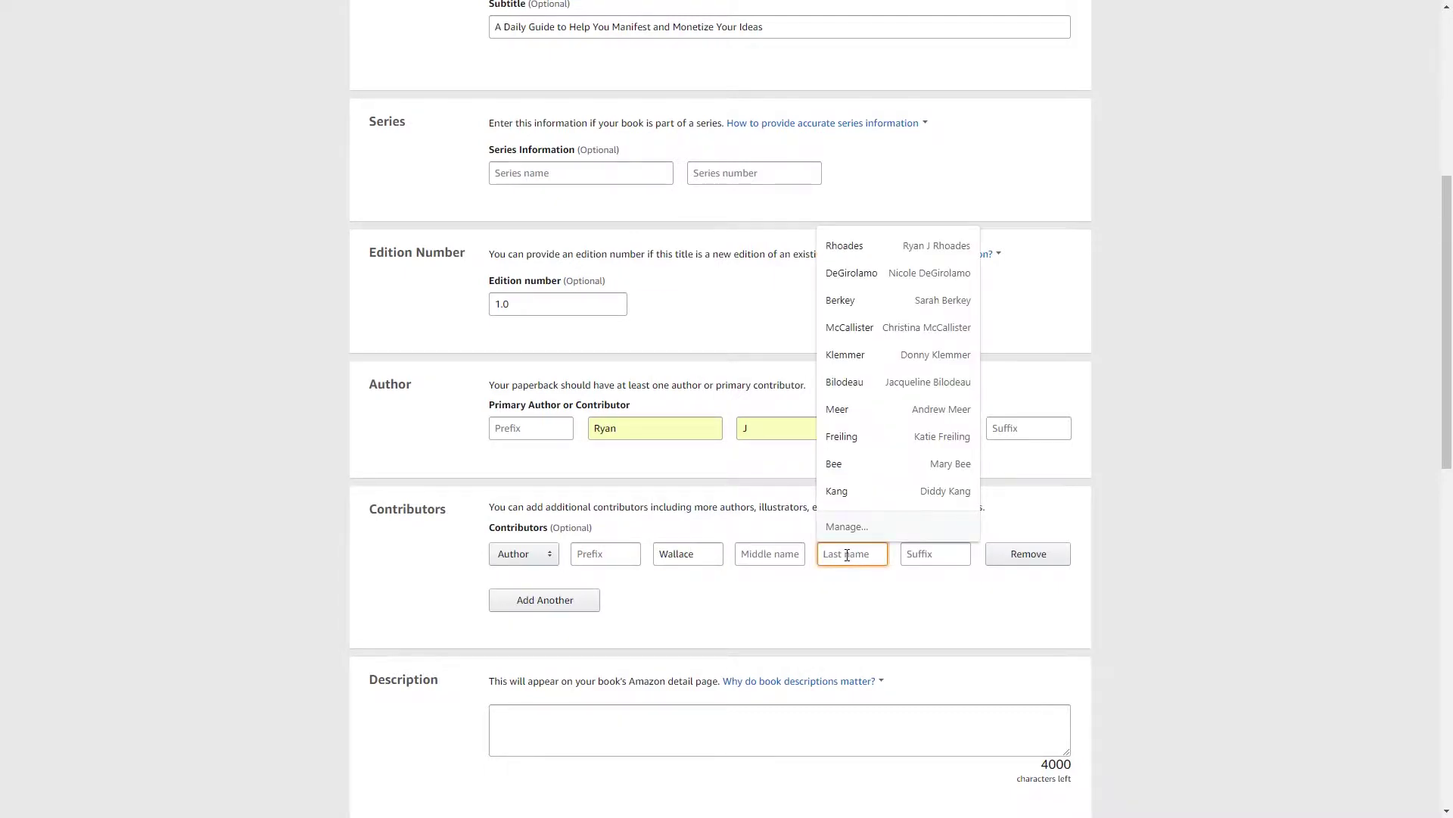
type("Wallaces")
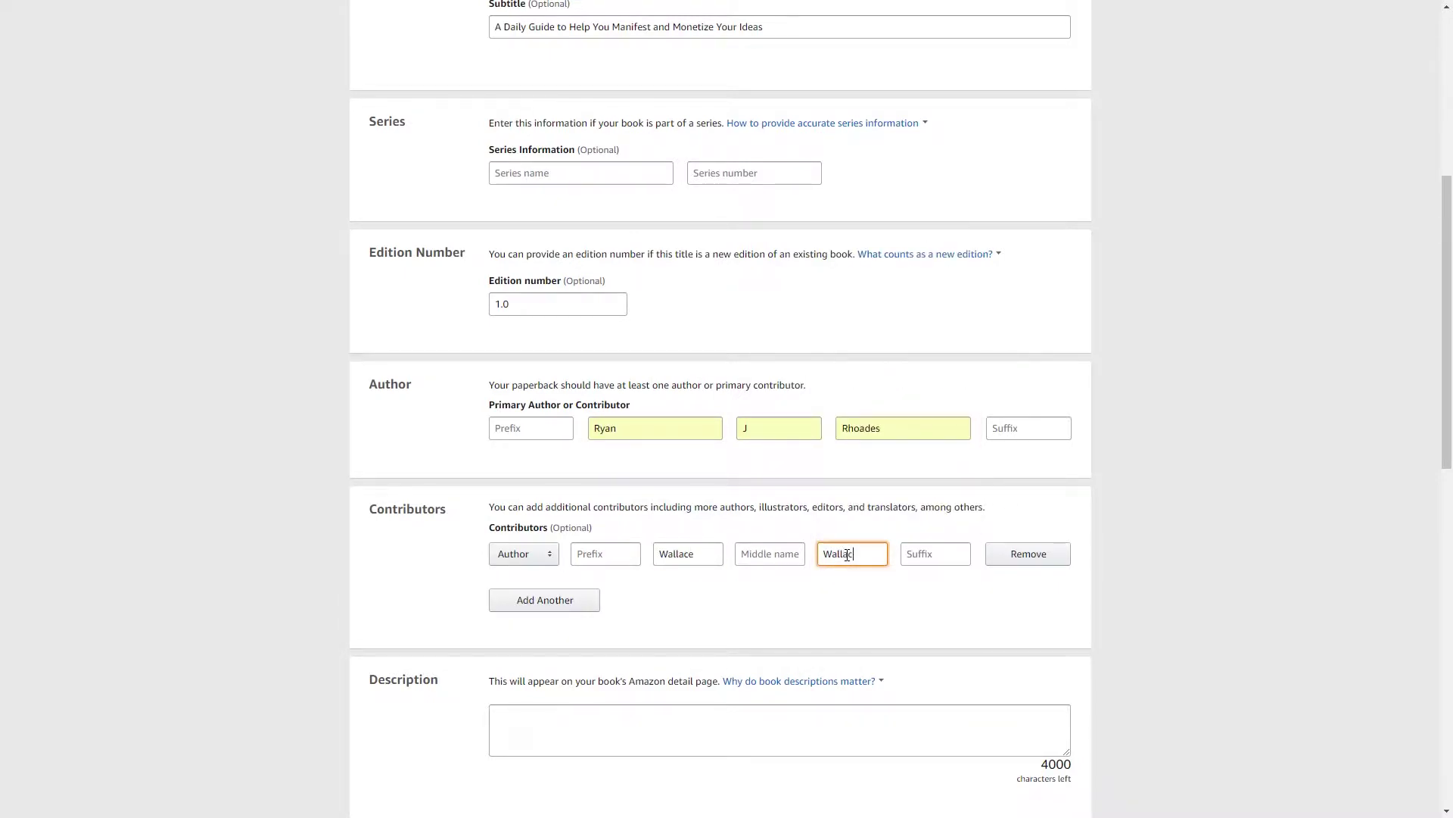
left_click(1161, 490)
Enlarge the description box and paste in the prepared text about the companion workbook and planner.
scroll(1125, 530, "down", 2)
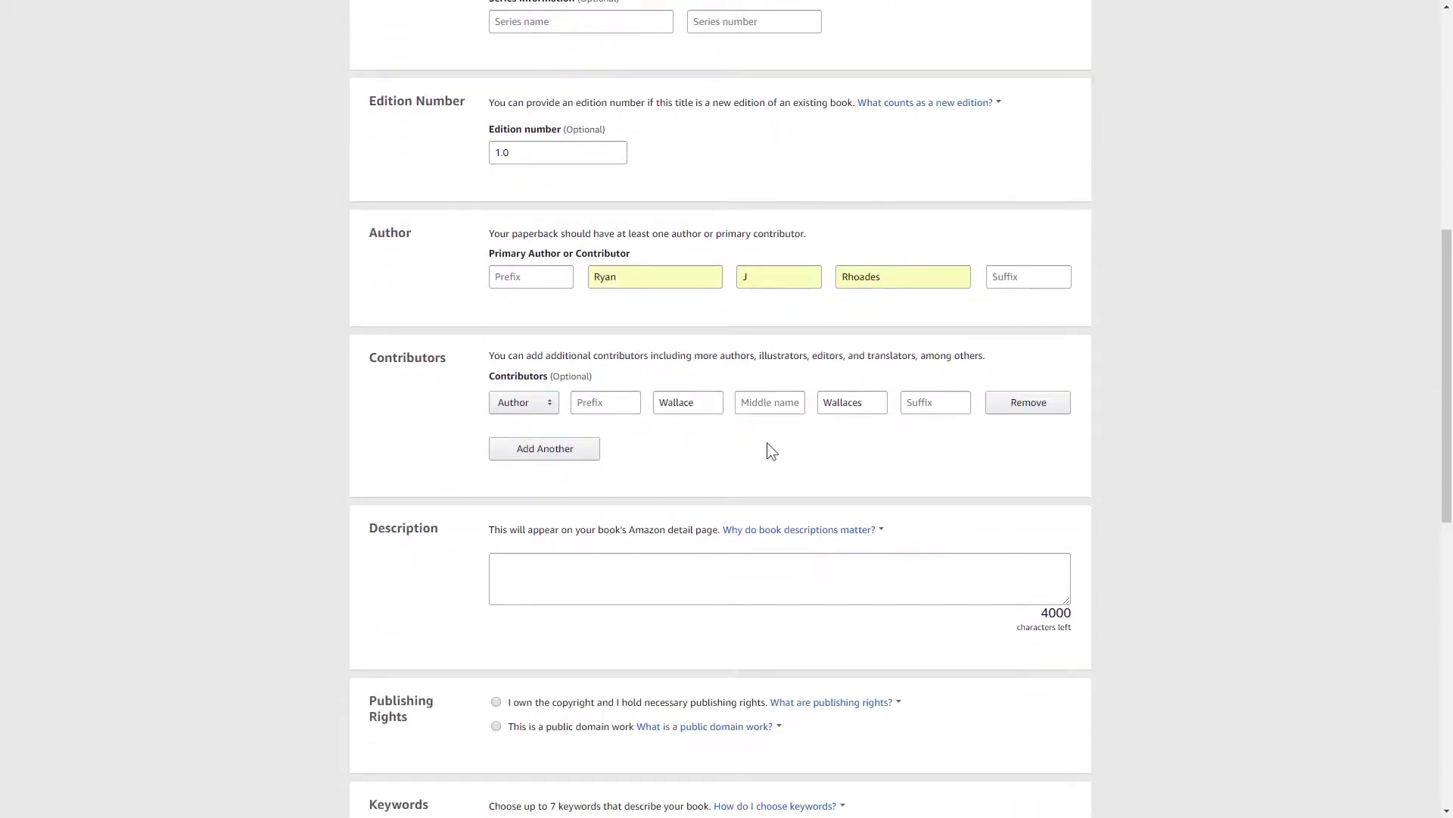
scroll(766, 443, "down", 1)
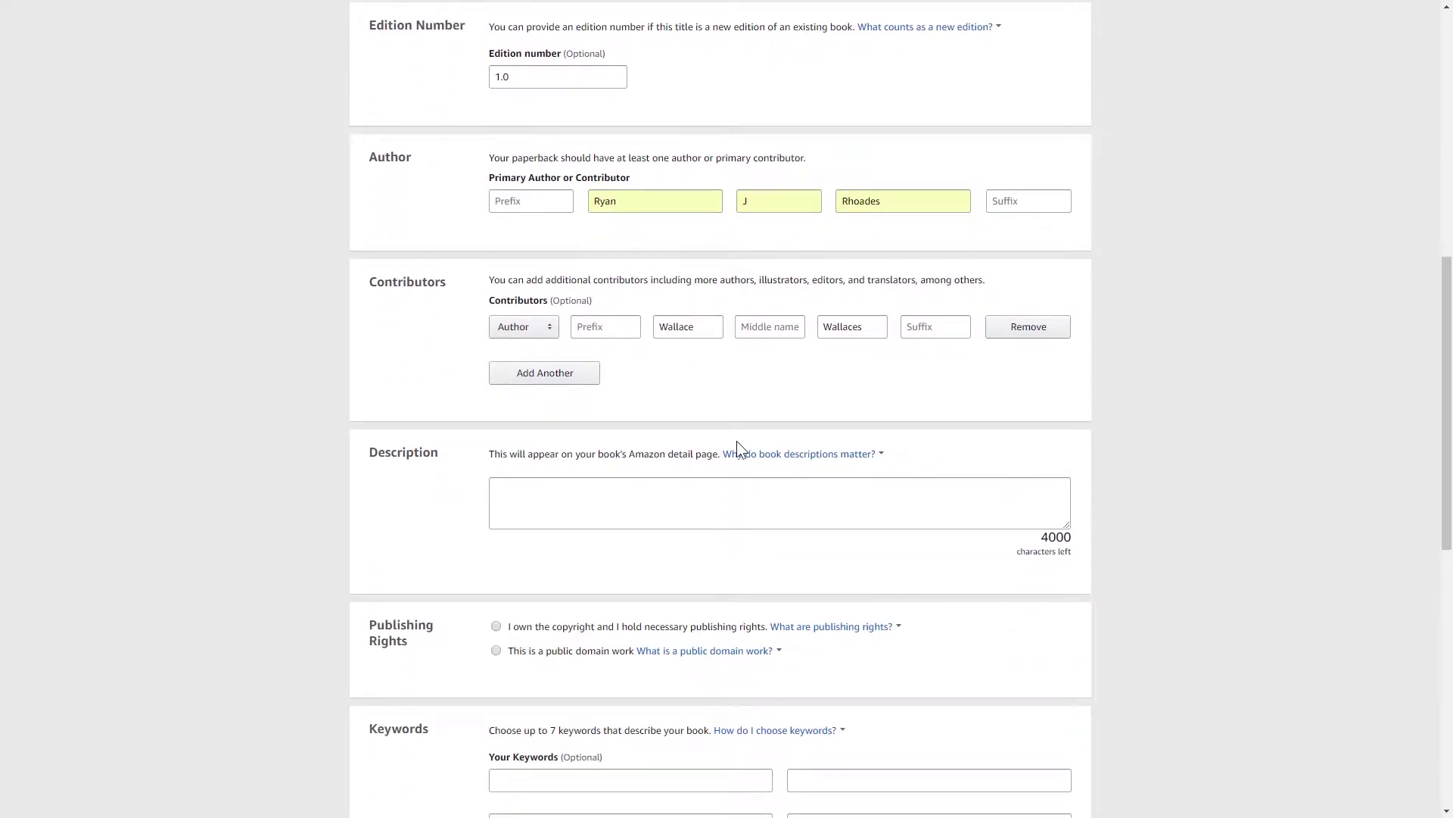
scroll(737, 440, "down", 1)
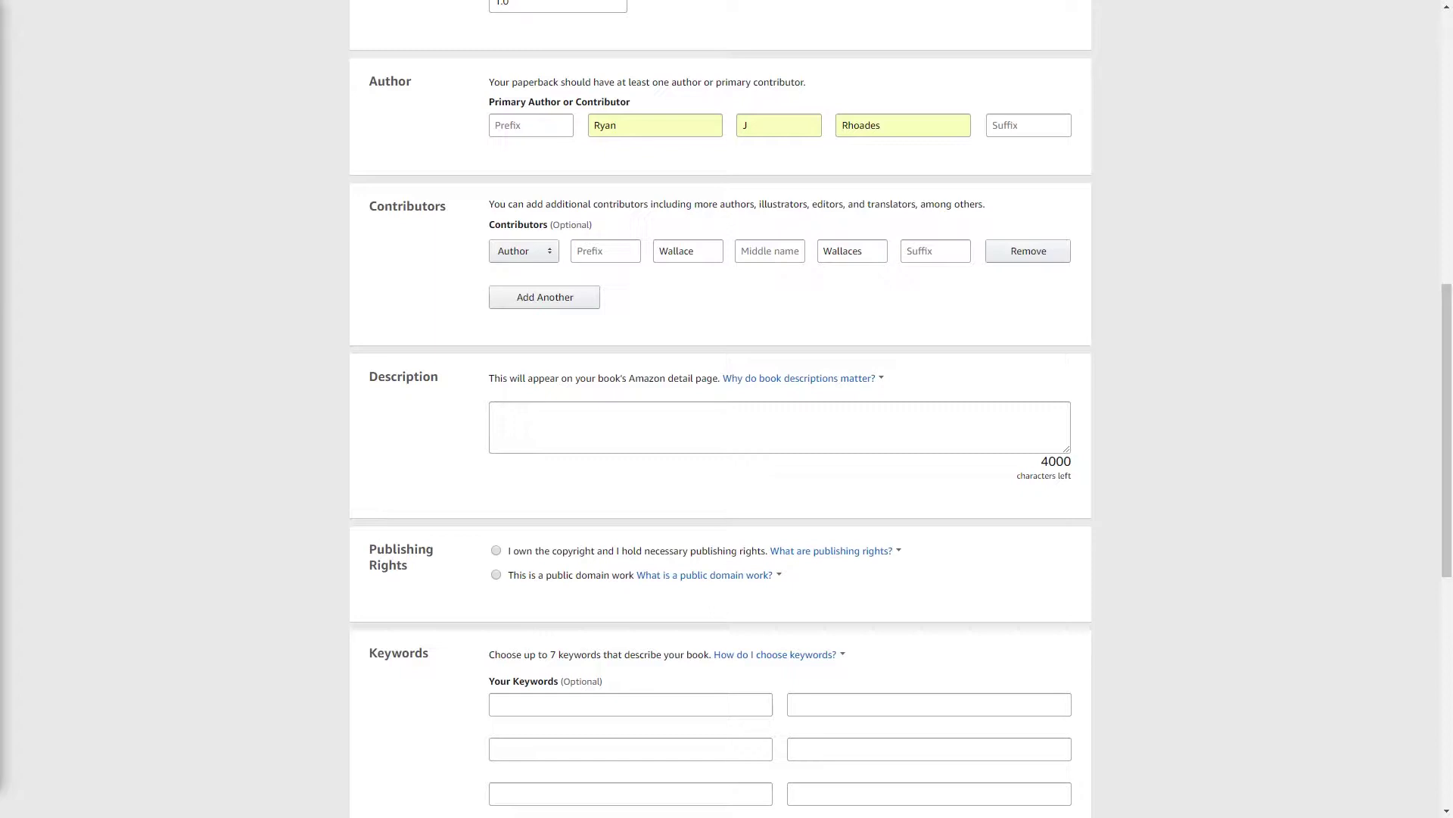
left_click(525, 417)
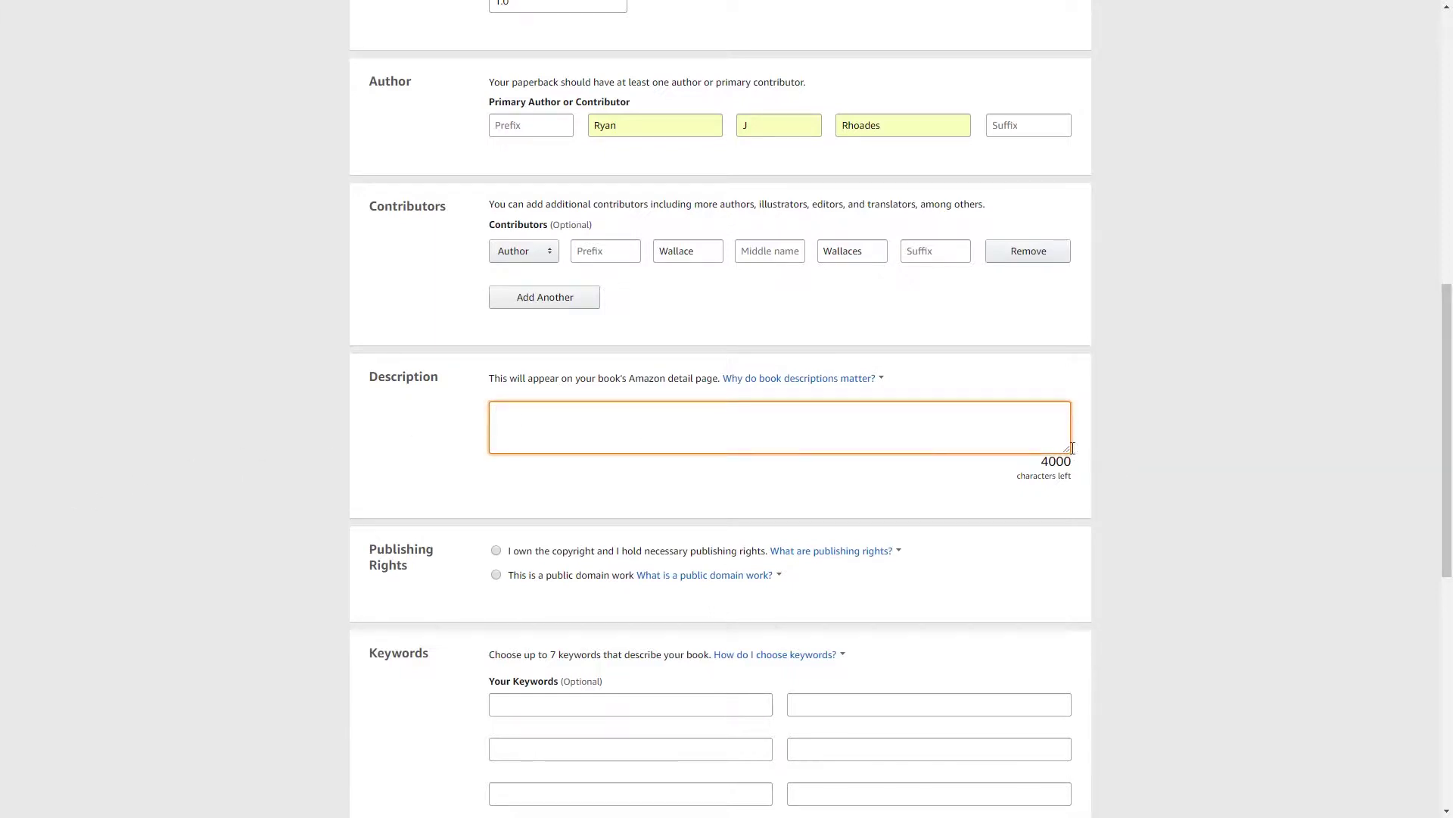
left_click_drag(1066, 451, 1067, 598)
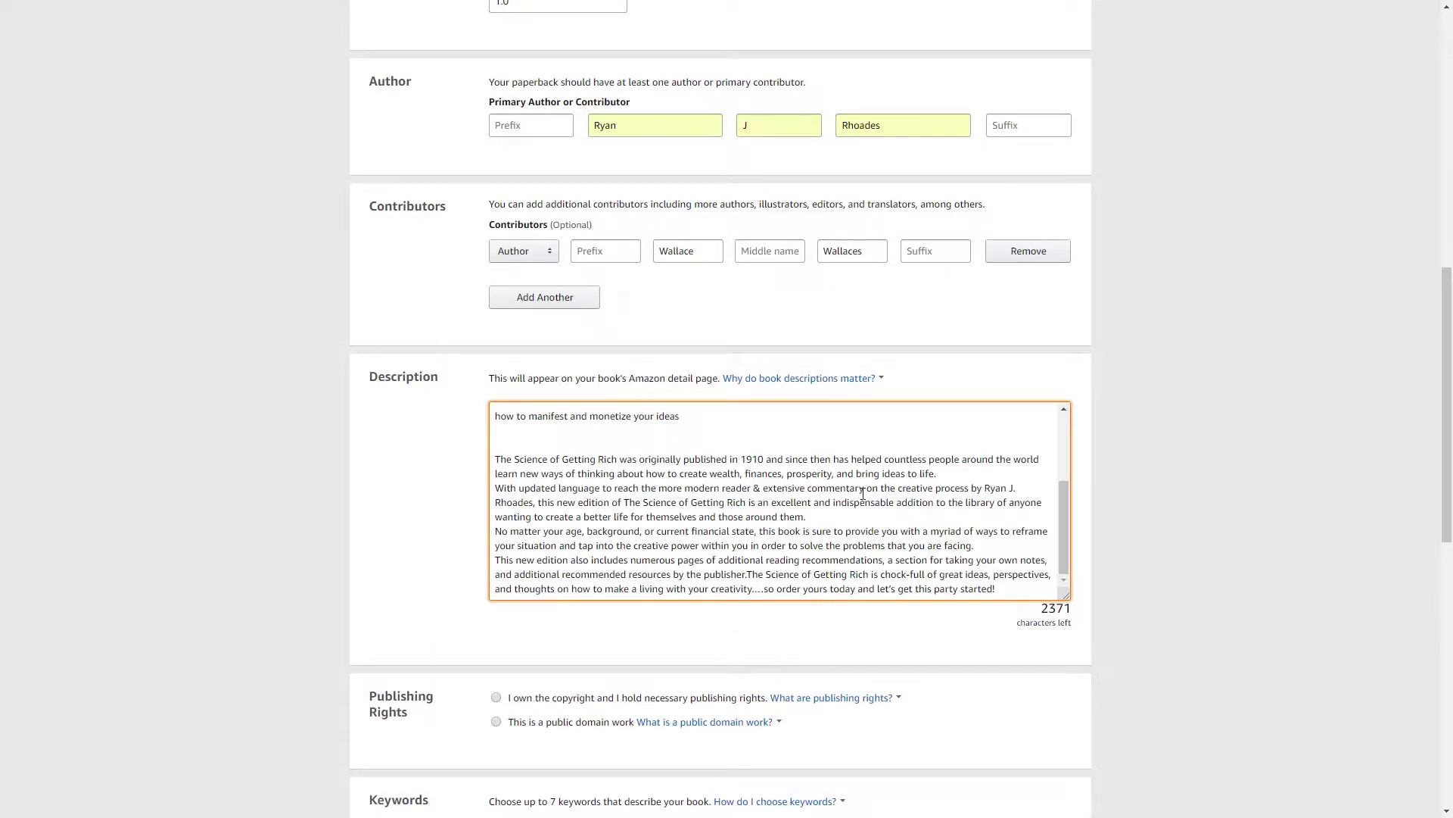
Join the four bullet texts in the description to their asterisks and insert a blank line before the "By reading this newly revised" paragraph.
scroll(814, 493, "up", 6)
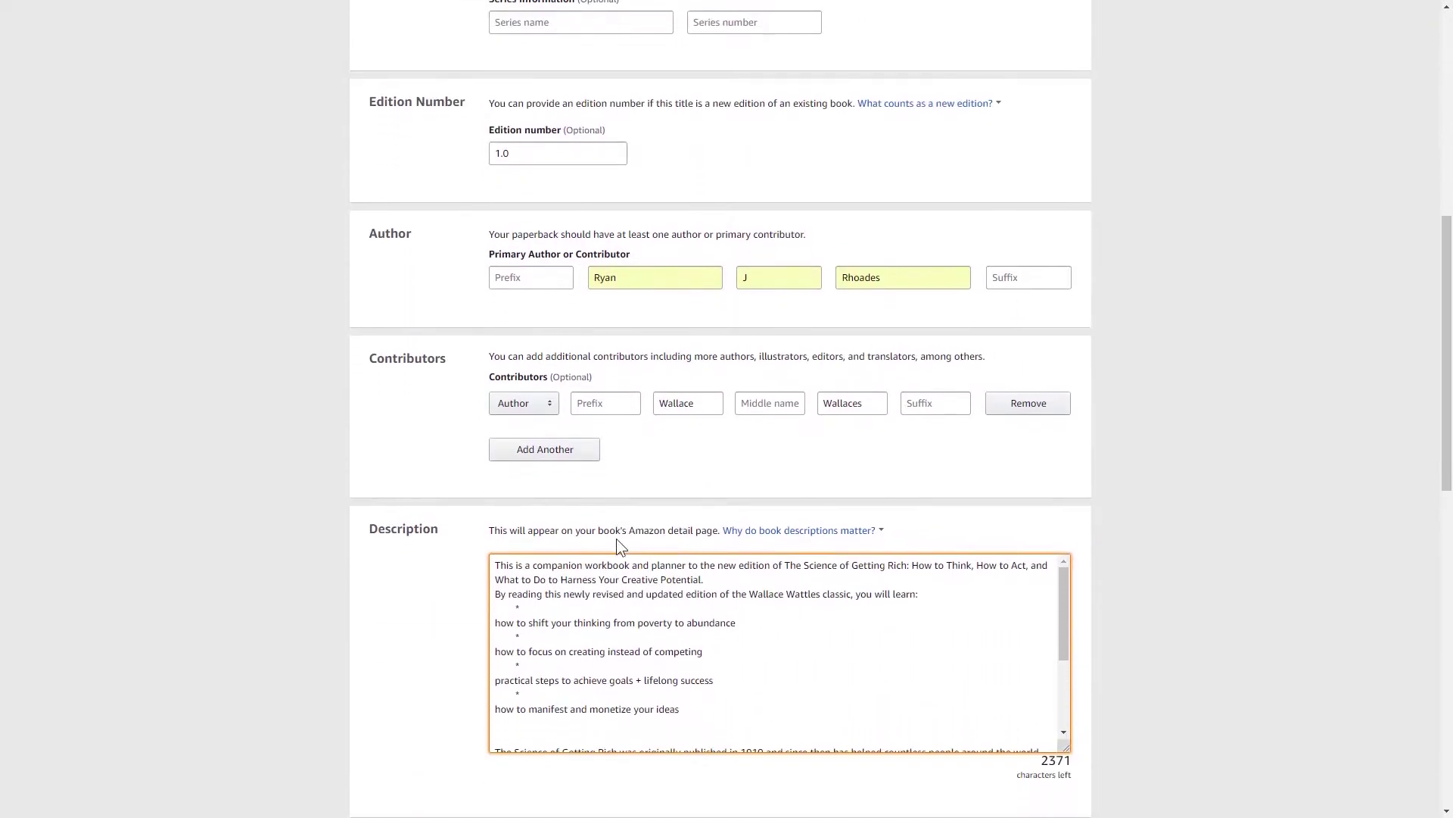
left_click(570, 609)
key("Delete")
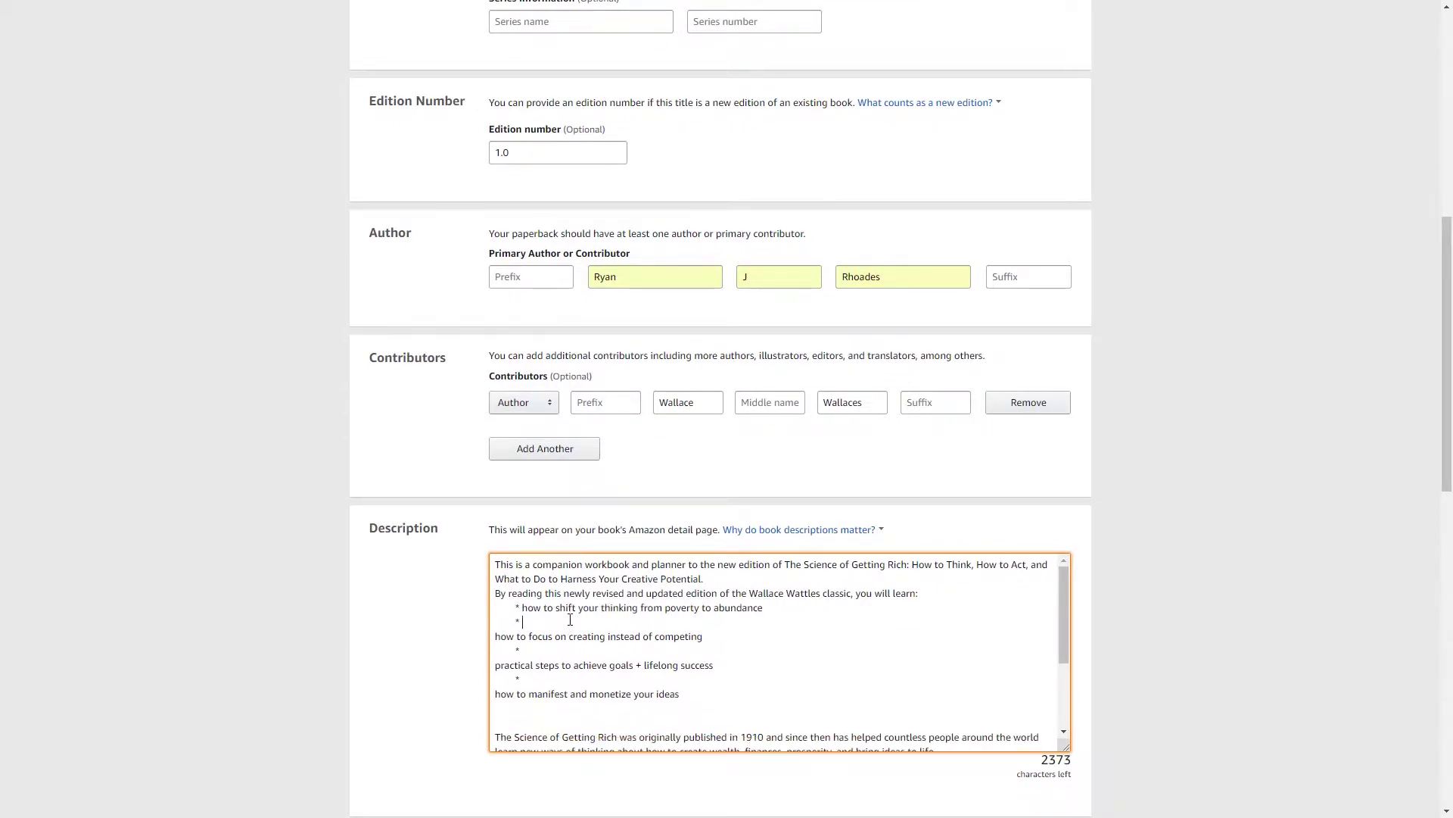
left_click(570, 620)
key("Delete")
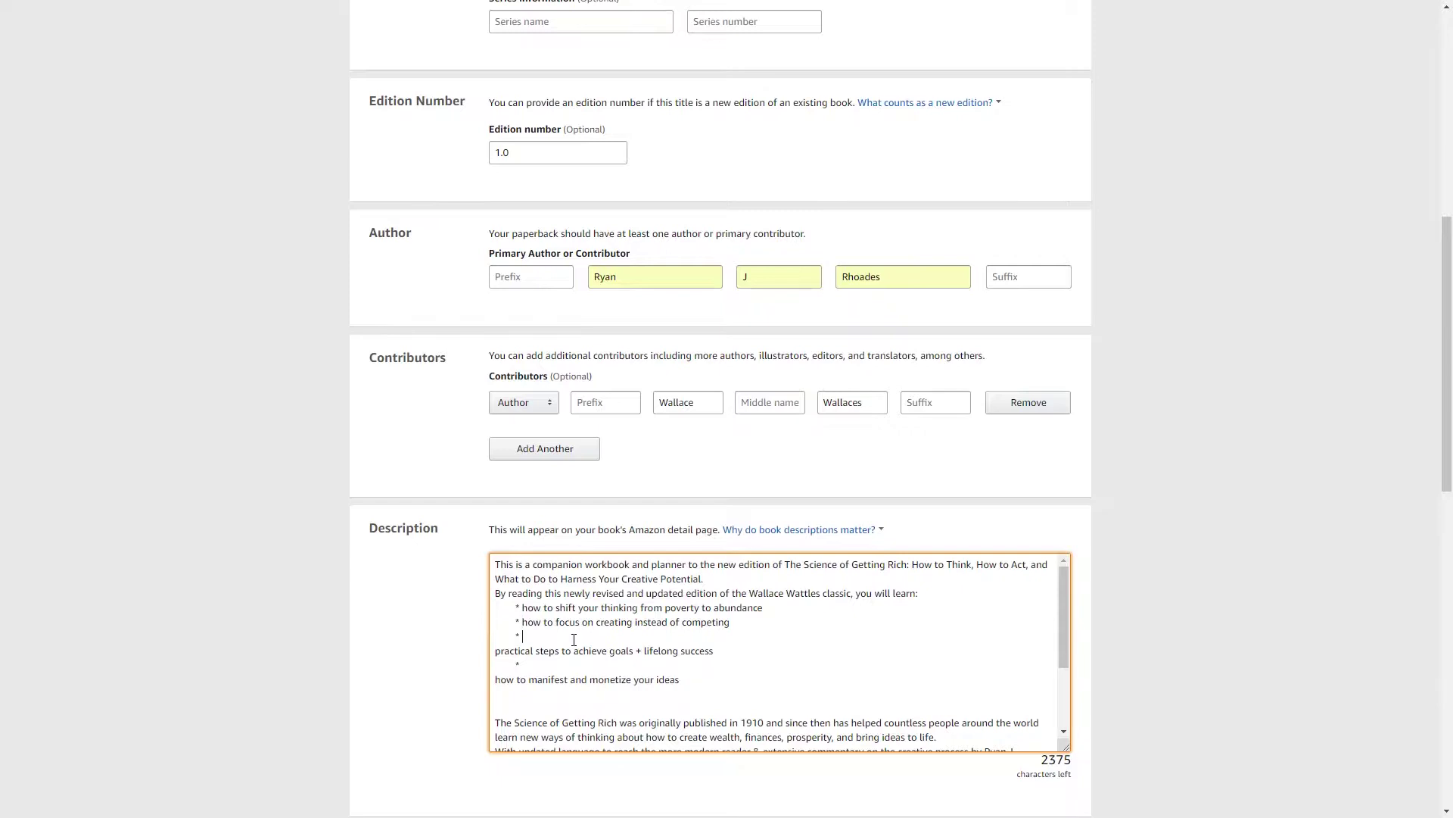
left_click(574, 639)
key("Delete")
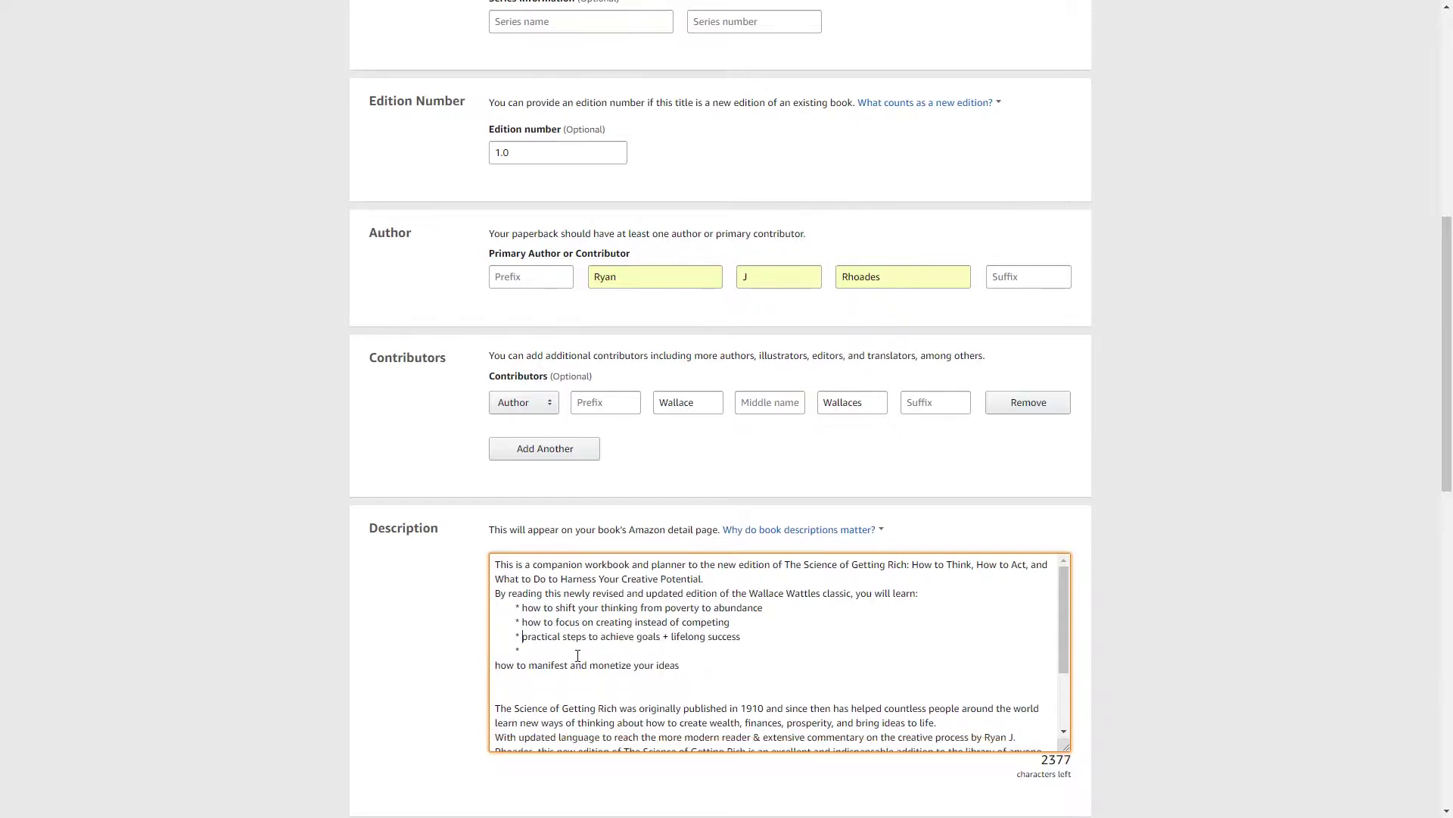
key("Delete")
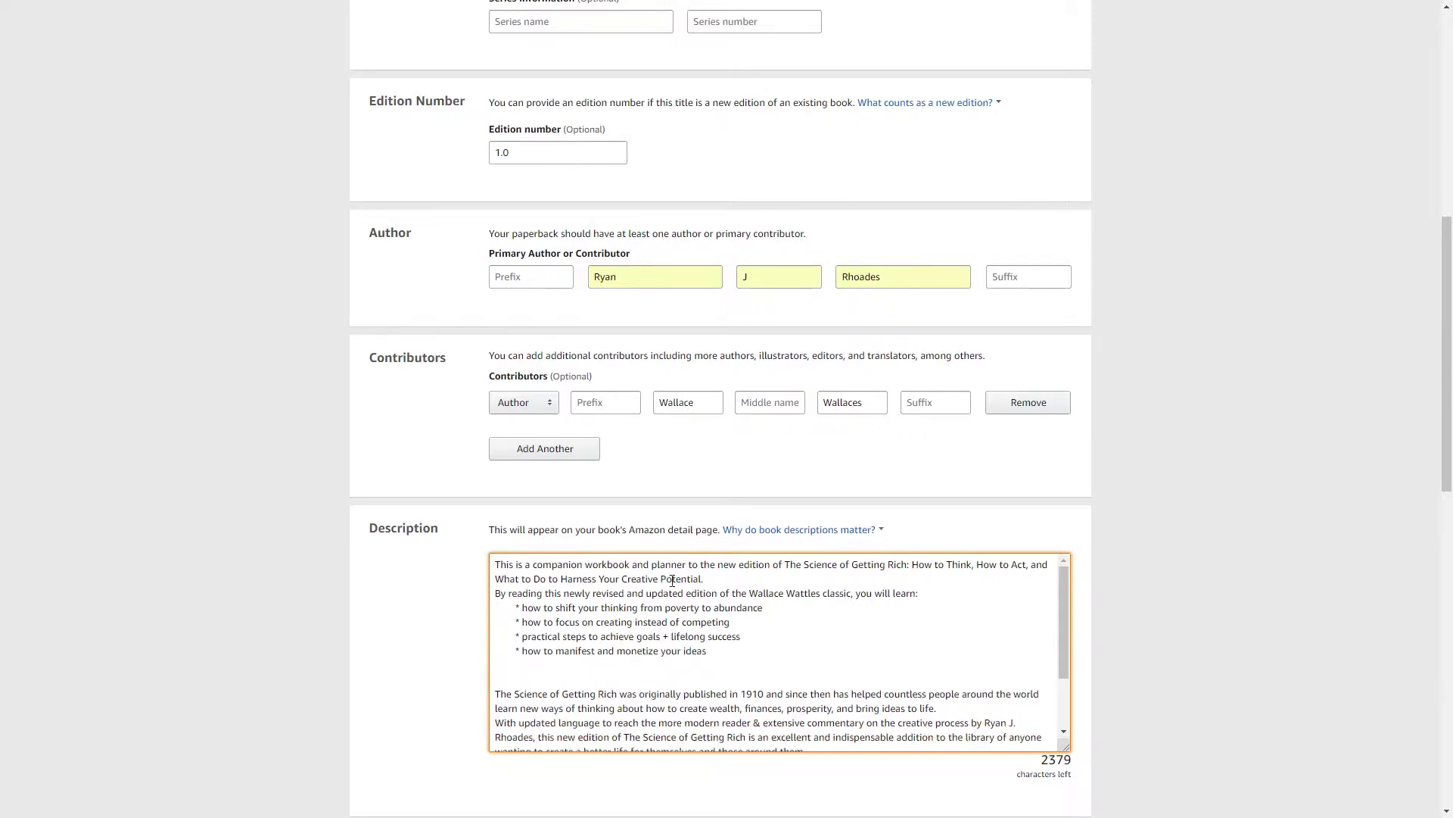
left_click(714, 583)
key("Return")
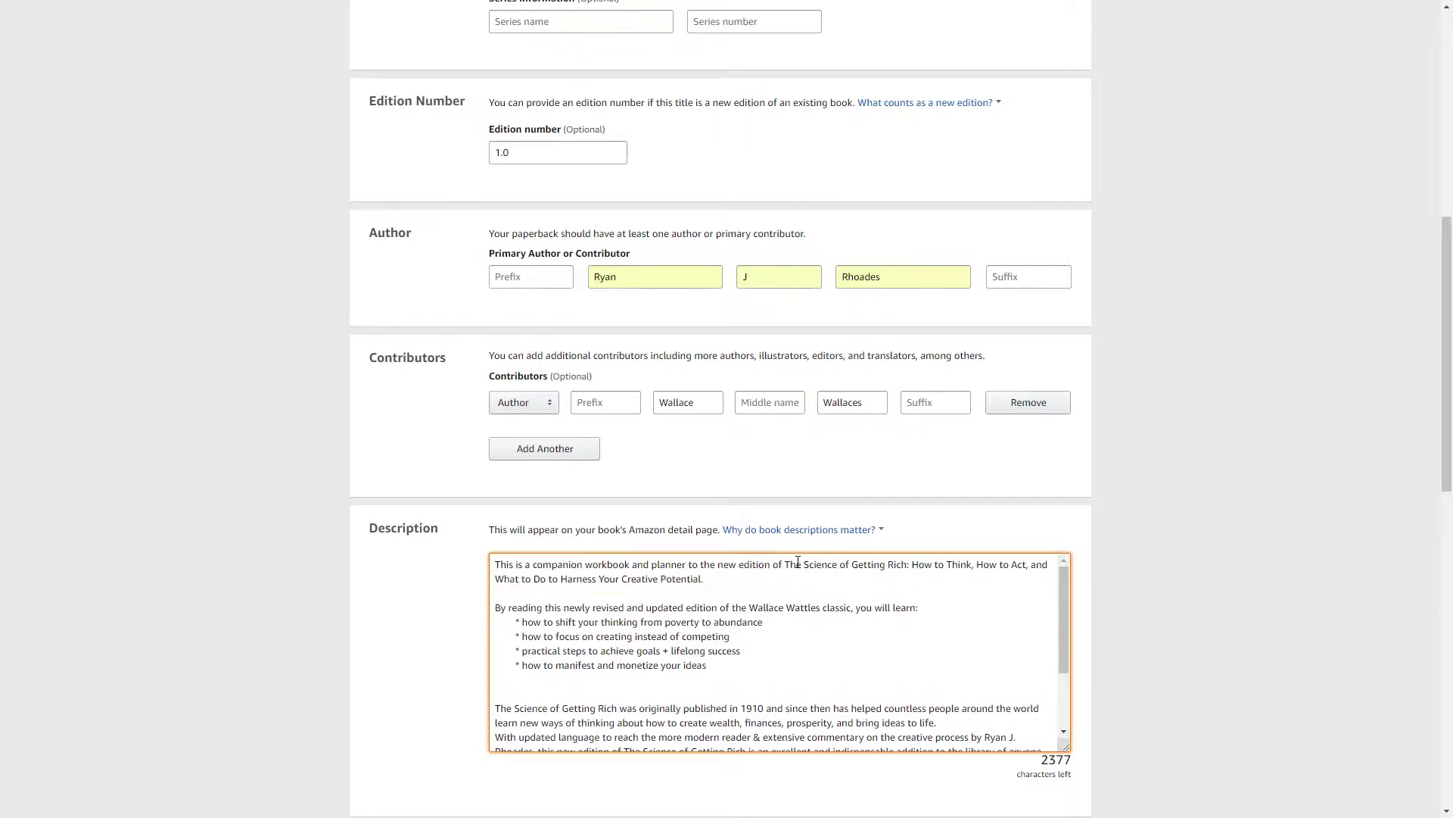
Remove the extra blank line above the "originally published in 1910" paragraph and insert a blank line before each of the three paragraphs after it.
left_click(639, 694)
key("BackSpace")
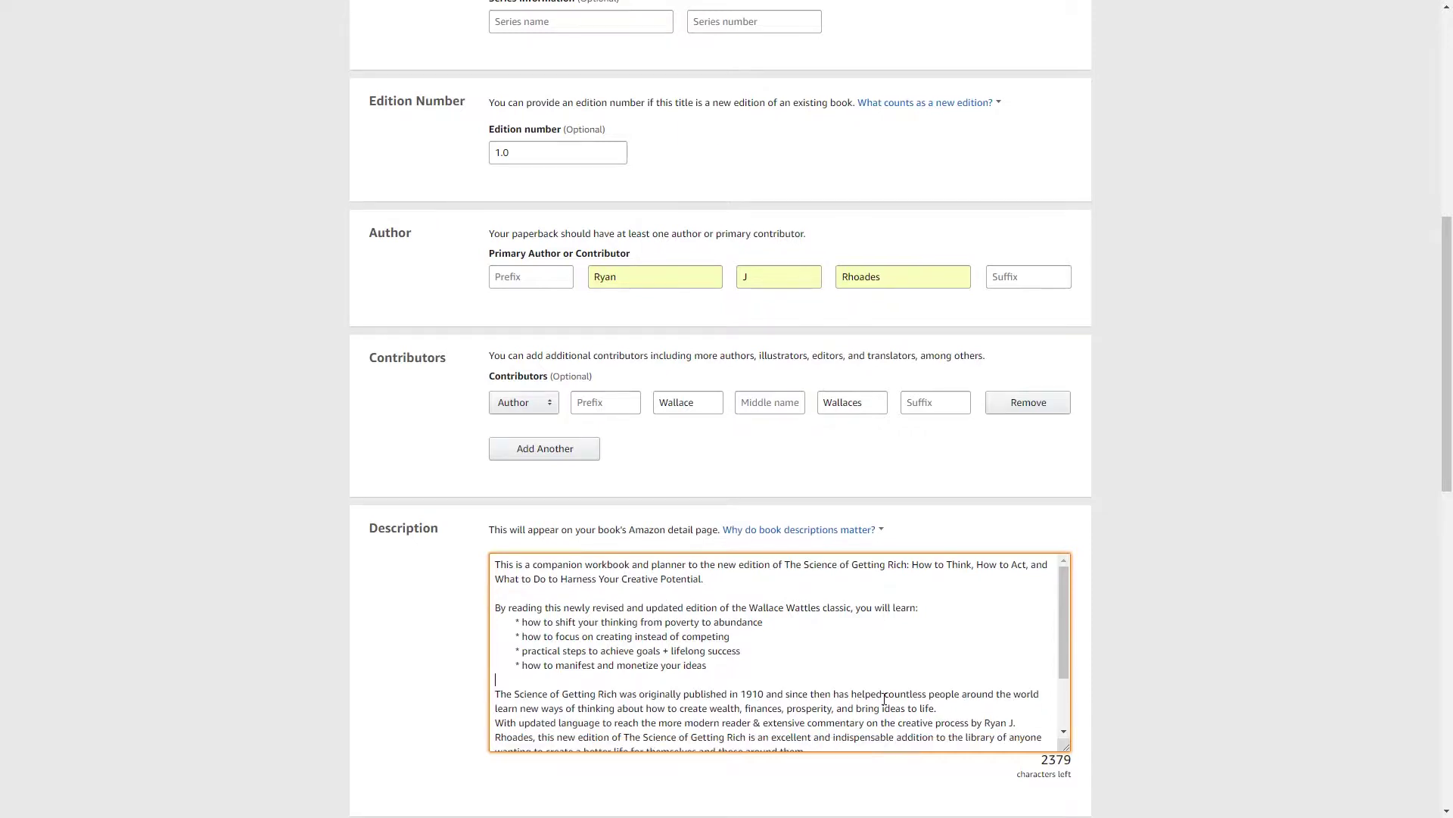
scroll(884, 699, "down", 1)
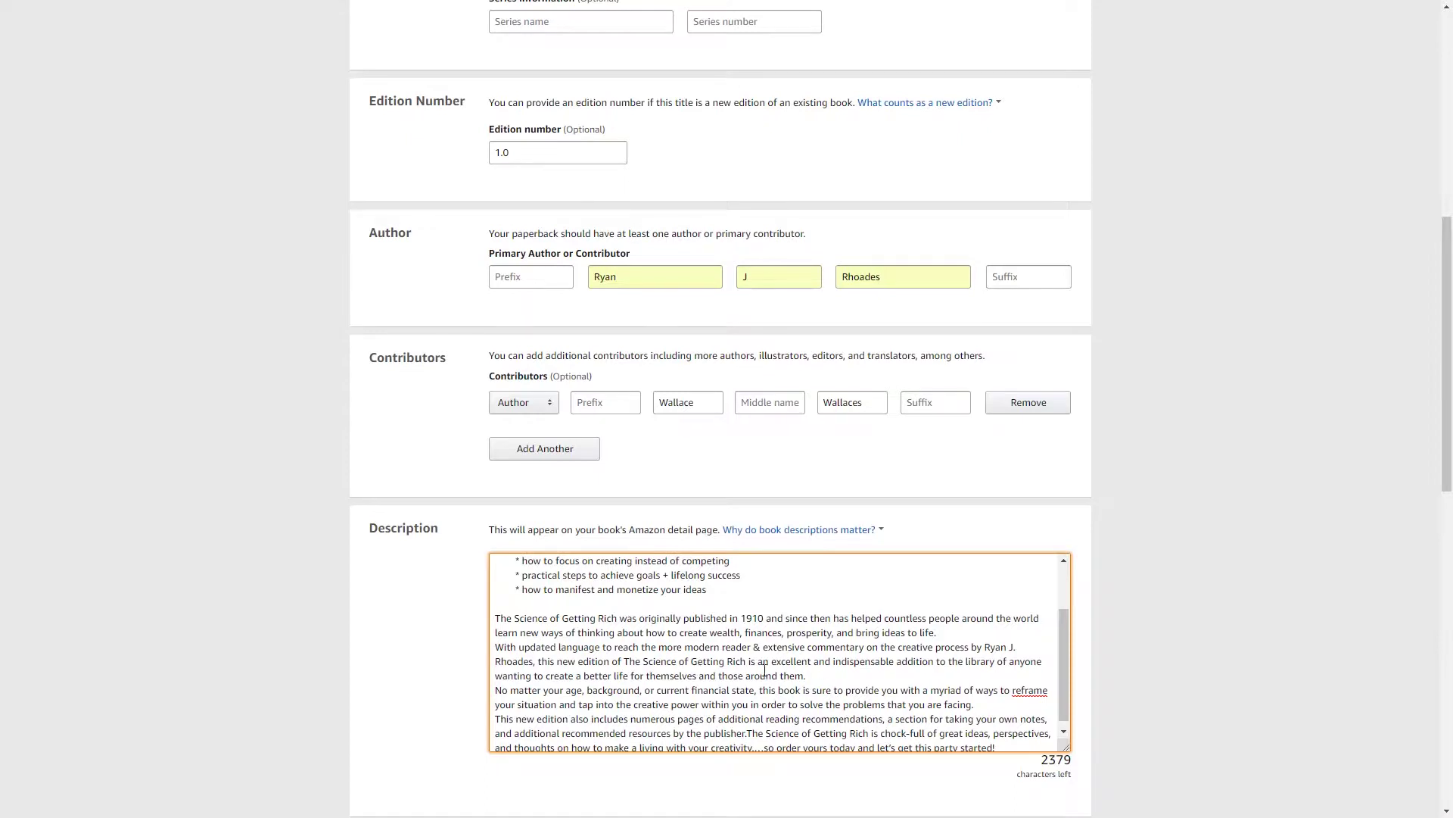
key("shift+Right")
key("shift+Right")
key("Left")
key("Return")
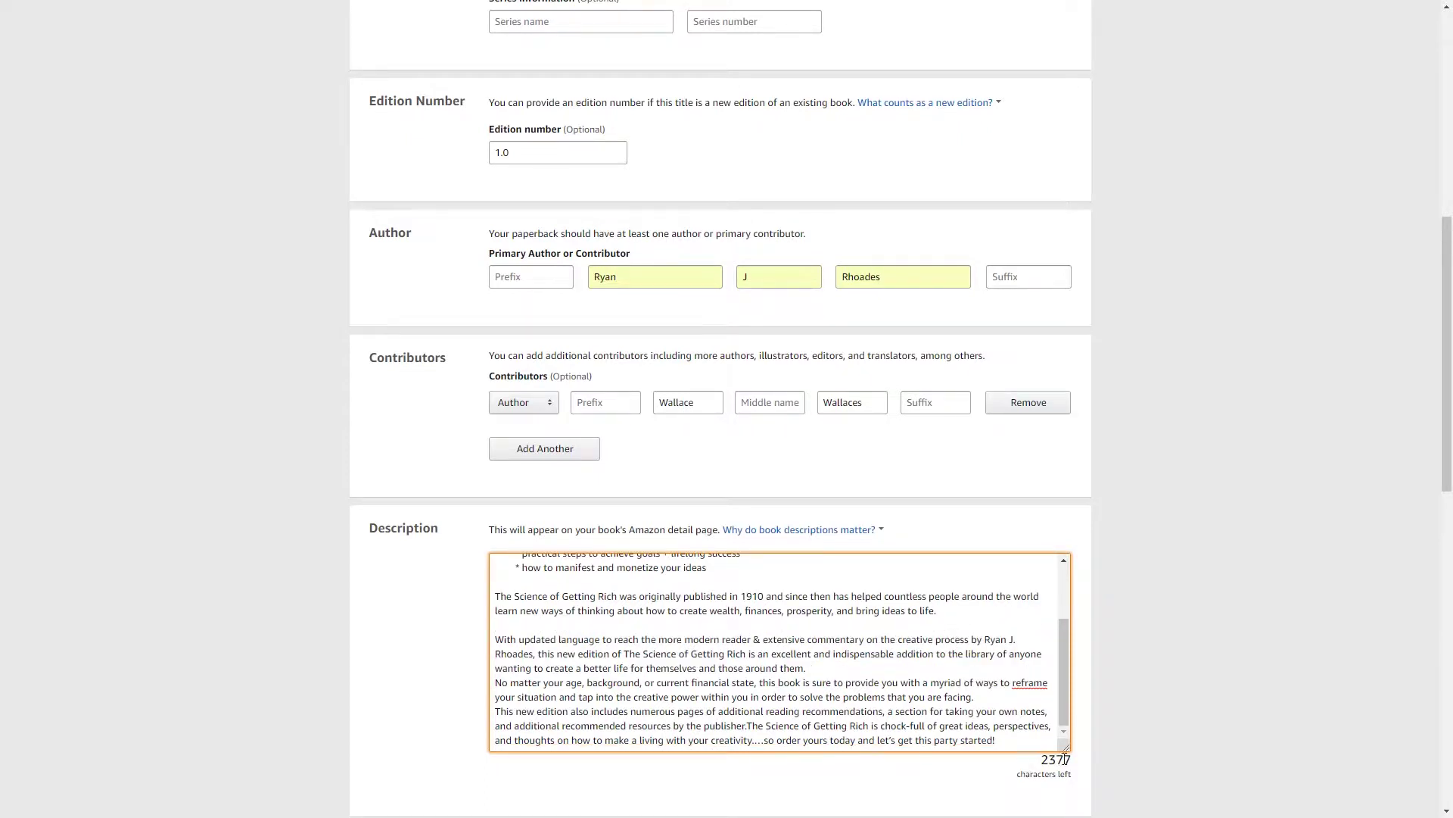
key("Return")
scroll(963, 715, "down", 1)
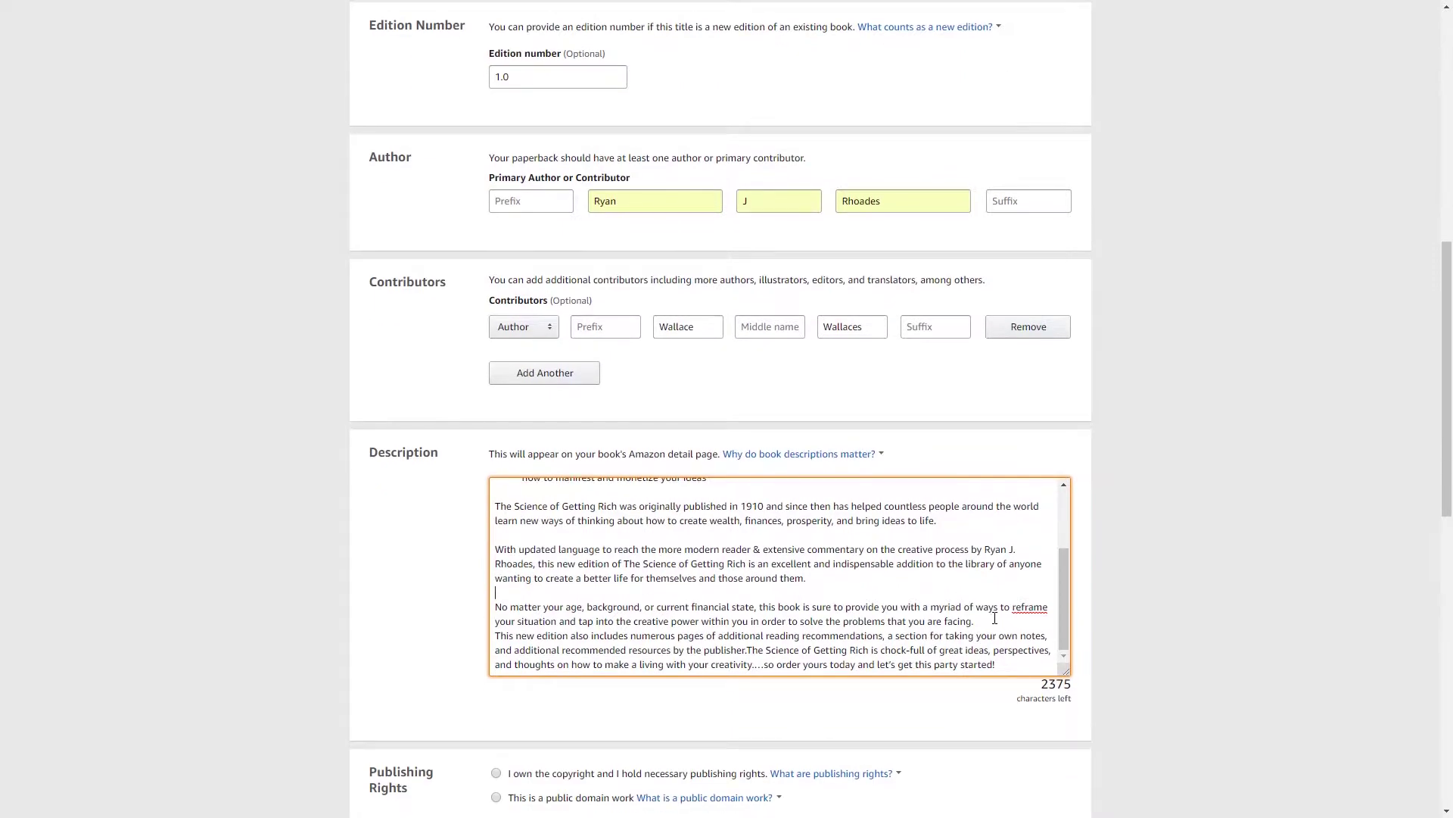
key("Return")
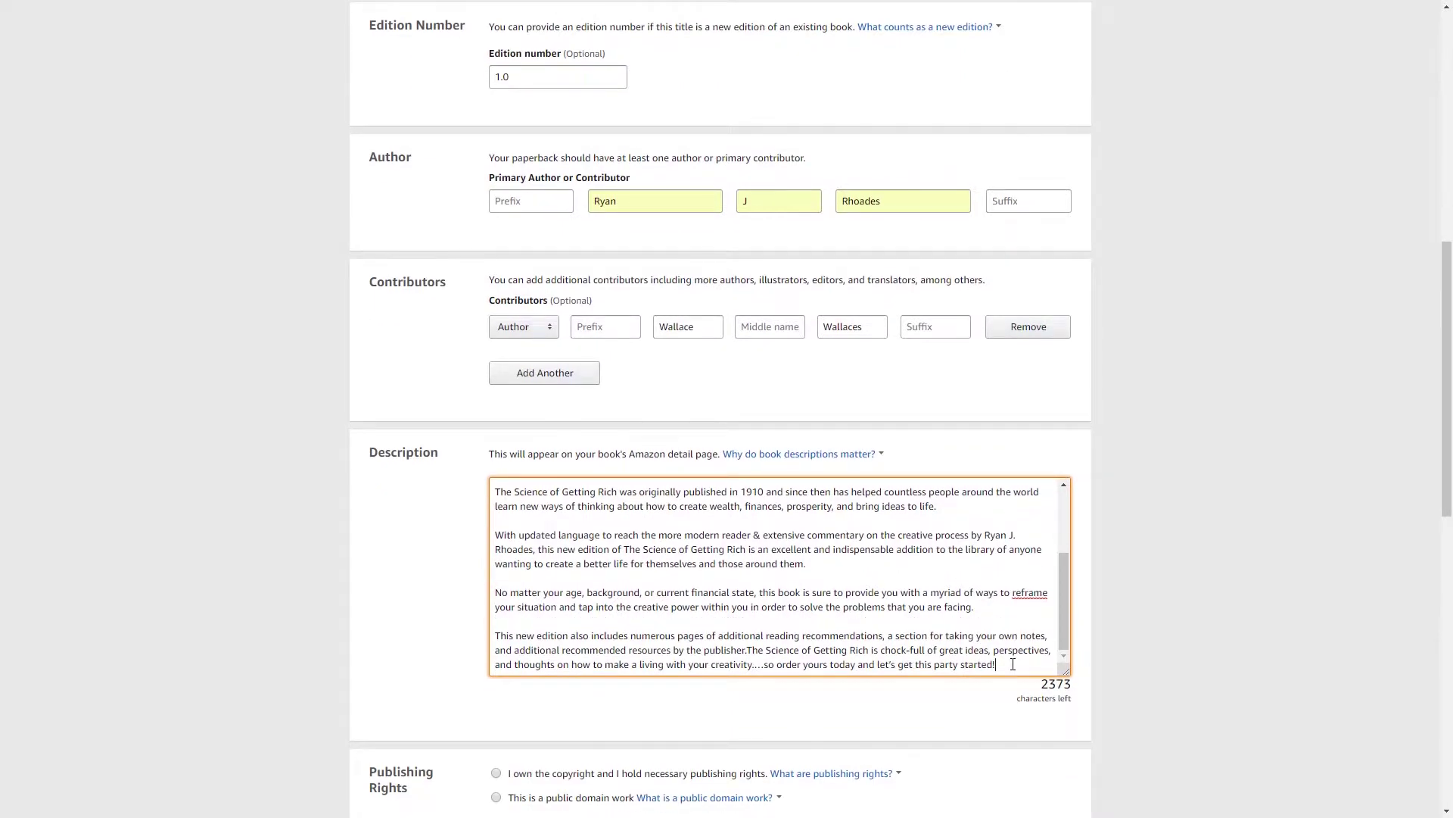
Review the spacing of the whole description, especially the "you will learn" line and its four bullets.
scroll(1013, 664, "down", 1)
left_click_drag(1066, 556, 1060, 471)
scroll(894, 529, "up", 2)
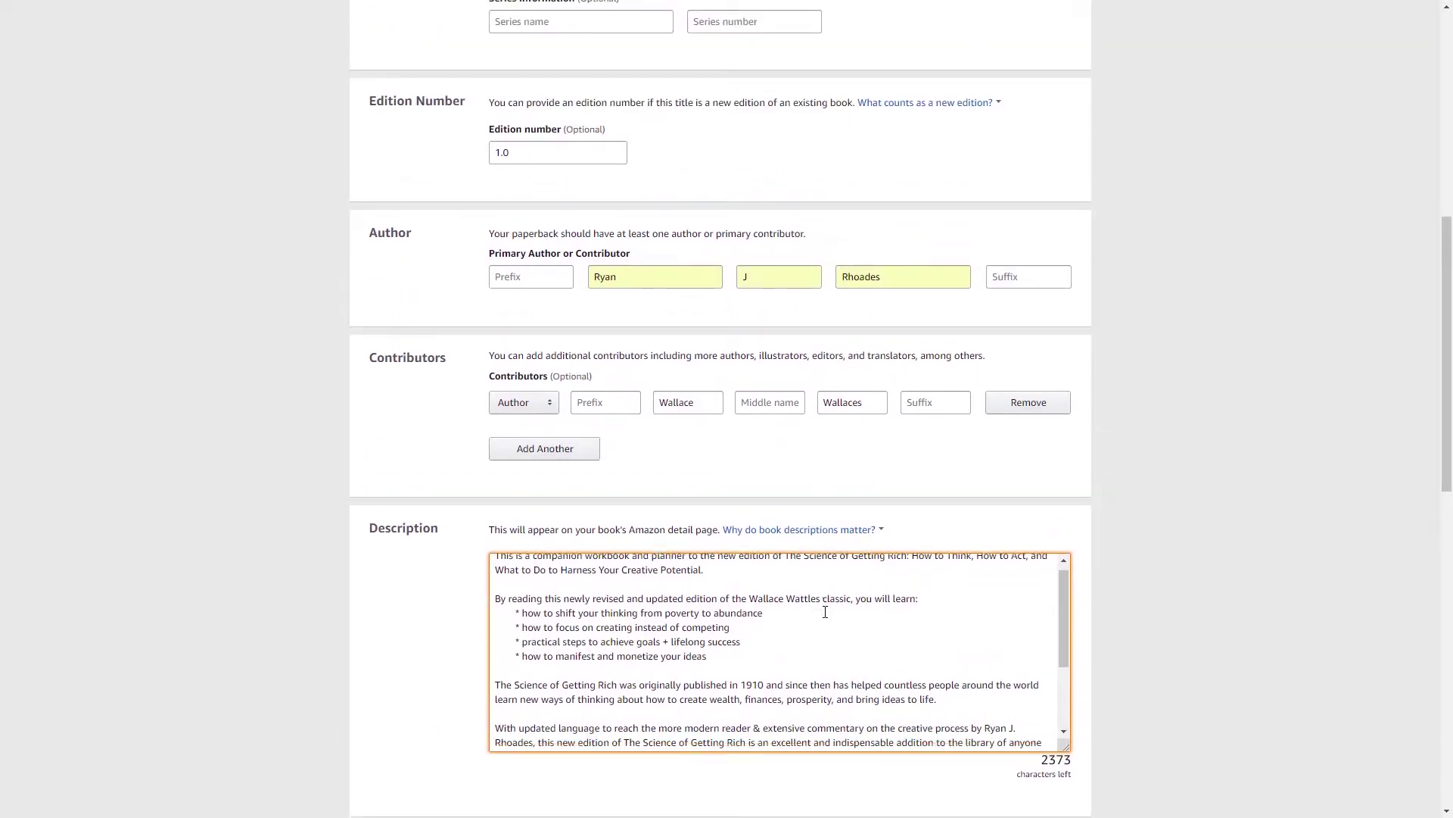
scroll(825, 612, "down", 1)
scroll(921, 645, "up", 2)
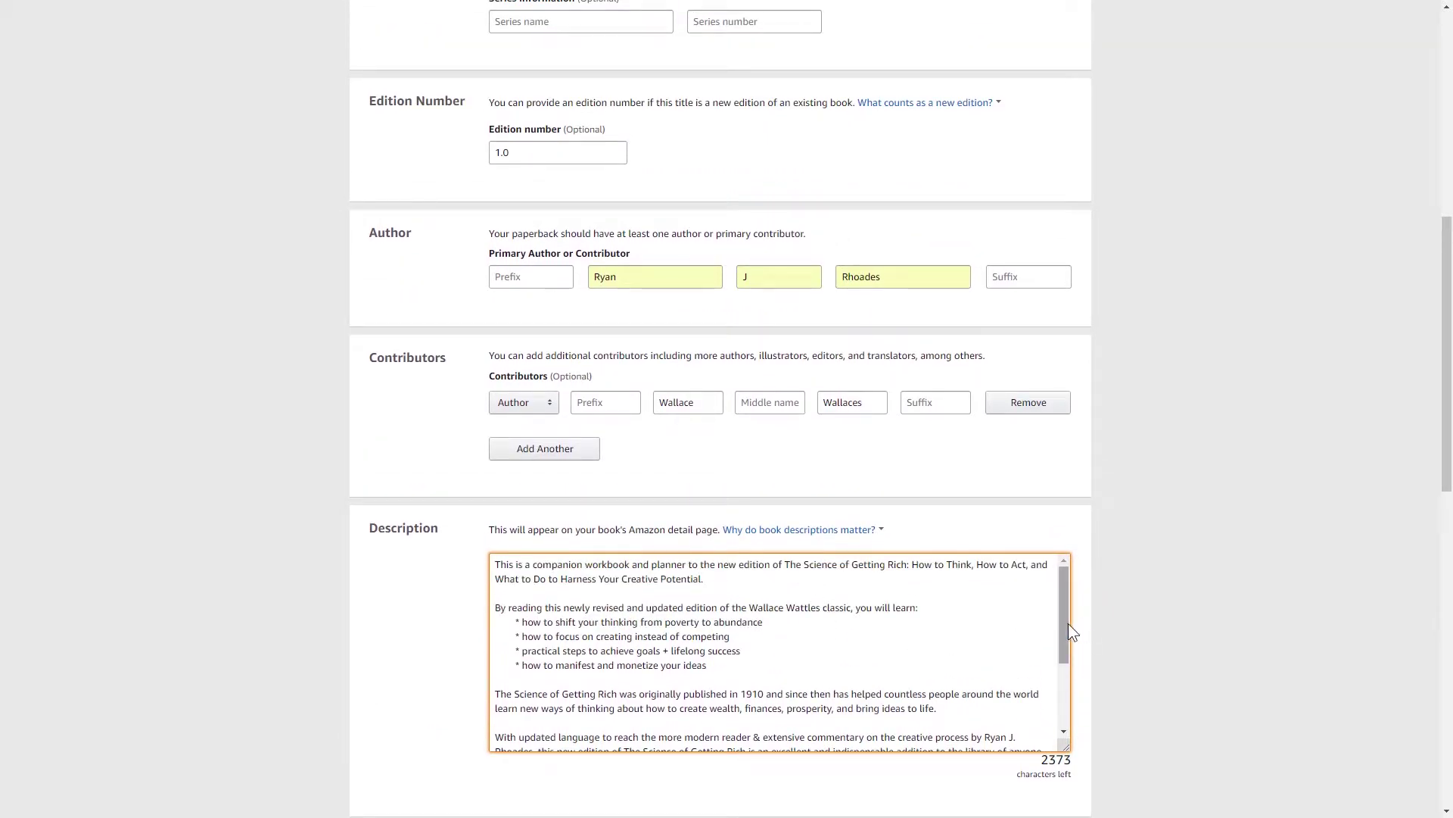
mouse_move(1068, 624)
left_mouse_down()
mouse_move(1059, 689)
mouse_move(1062, 600)
left_mouse_up()
left_click_drag(496, 609, 722, 664)
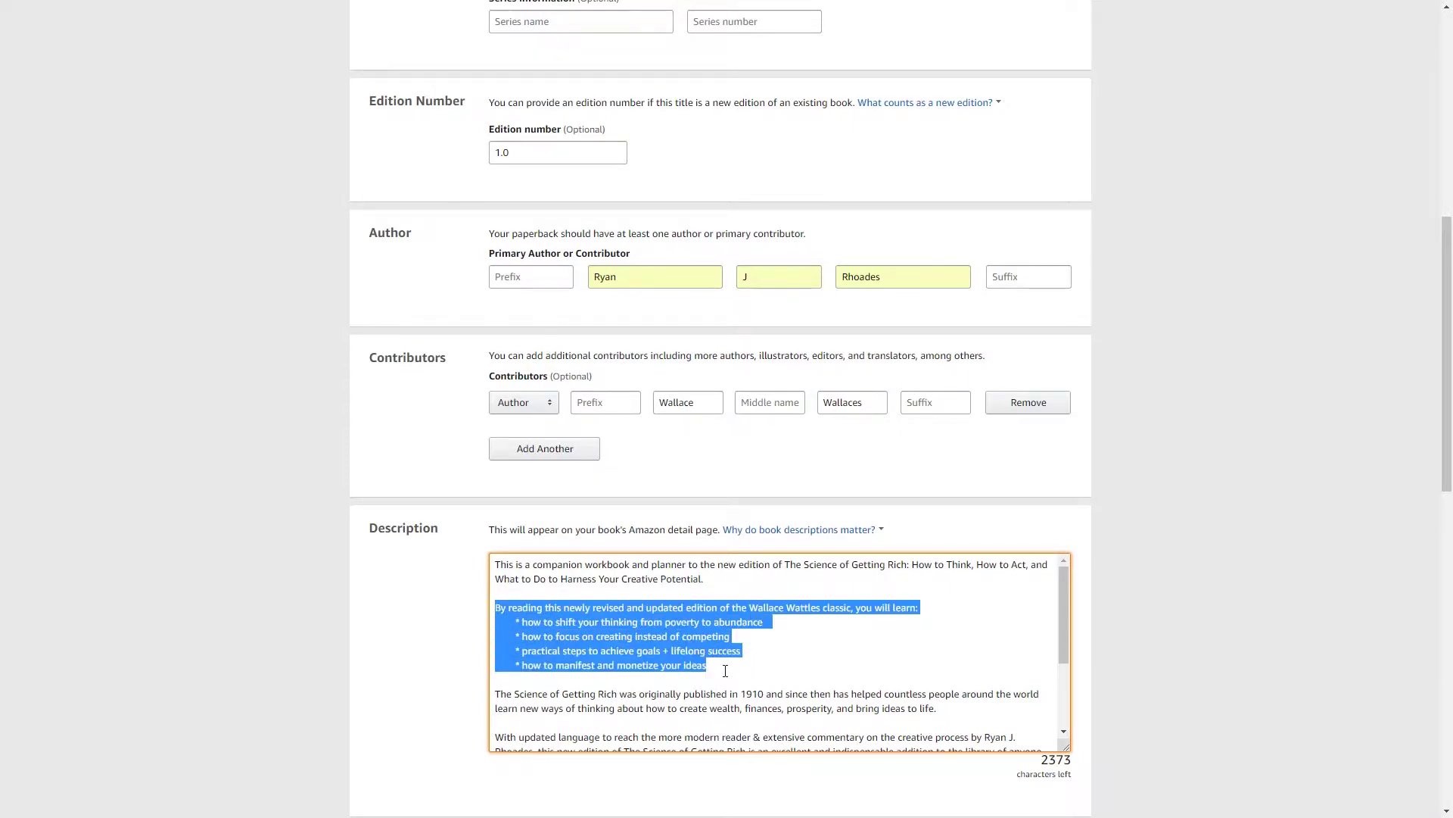
left_click(771, 665)
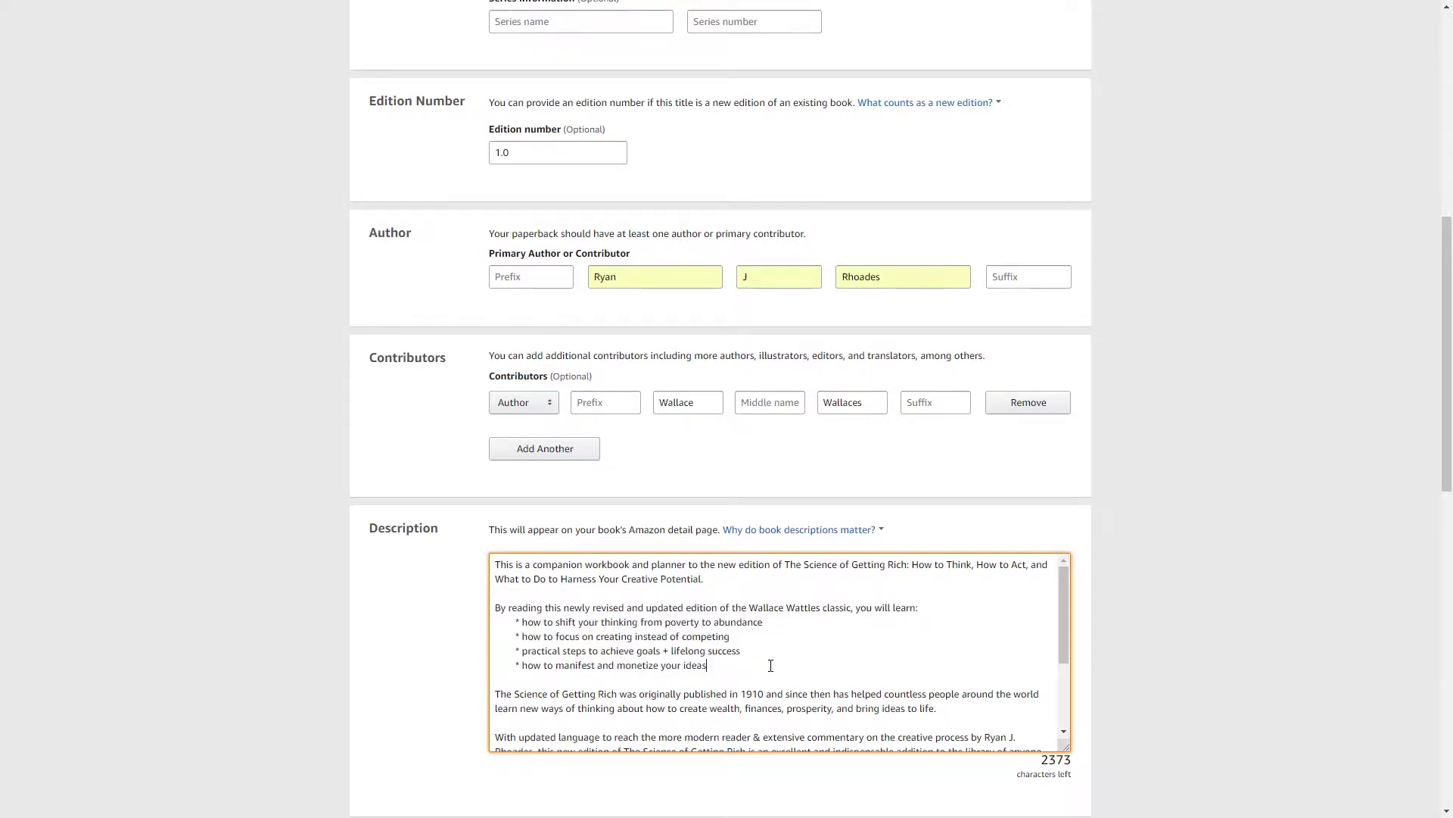
scroll(770, 669, "down", 2)
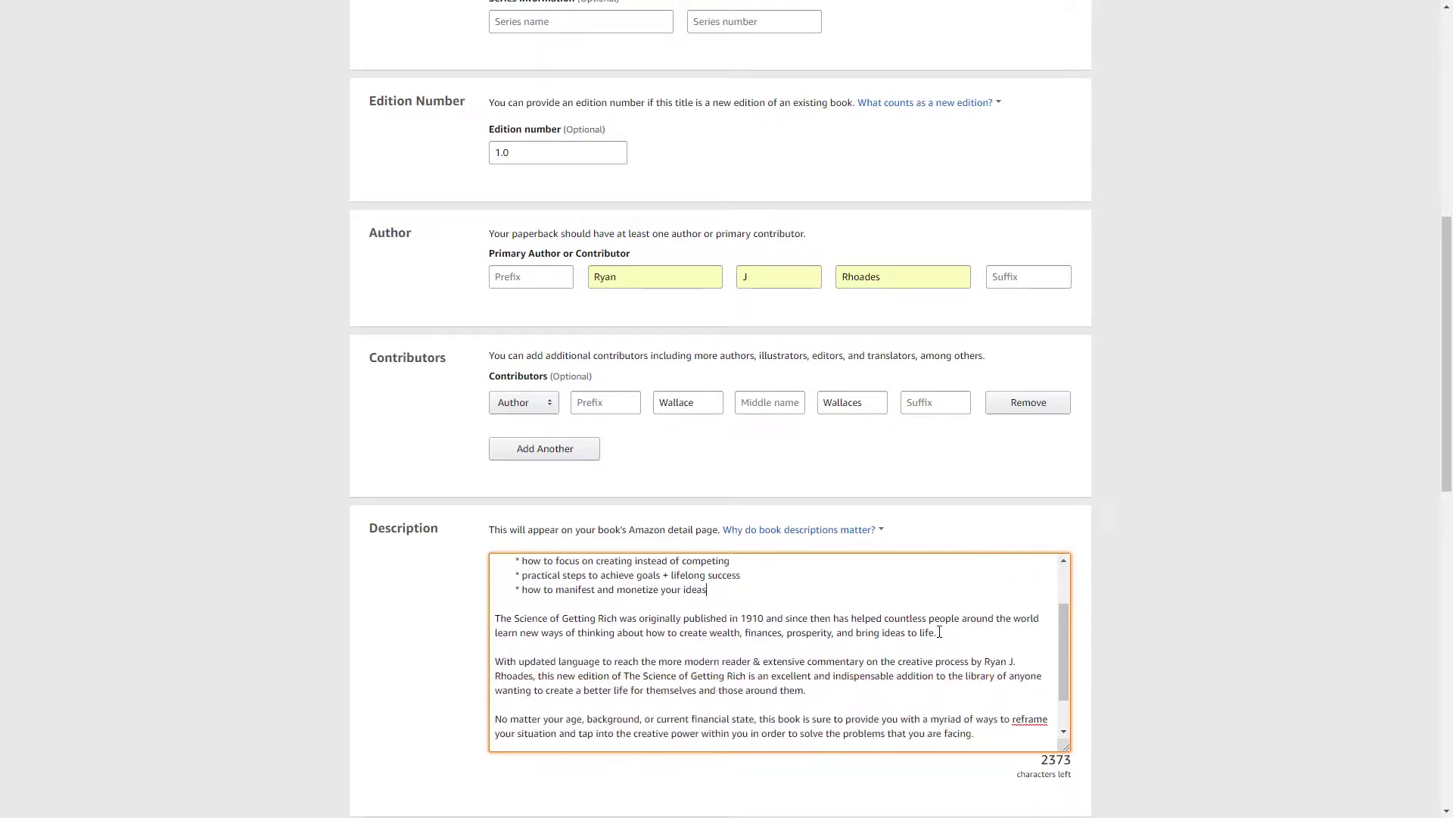
scroll(865, 647, "up", 2)
left_click_drag(710, 666, 494, 608)
left_click(735, 637)
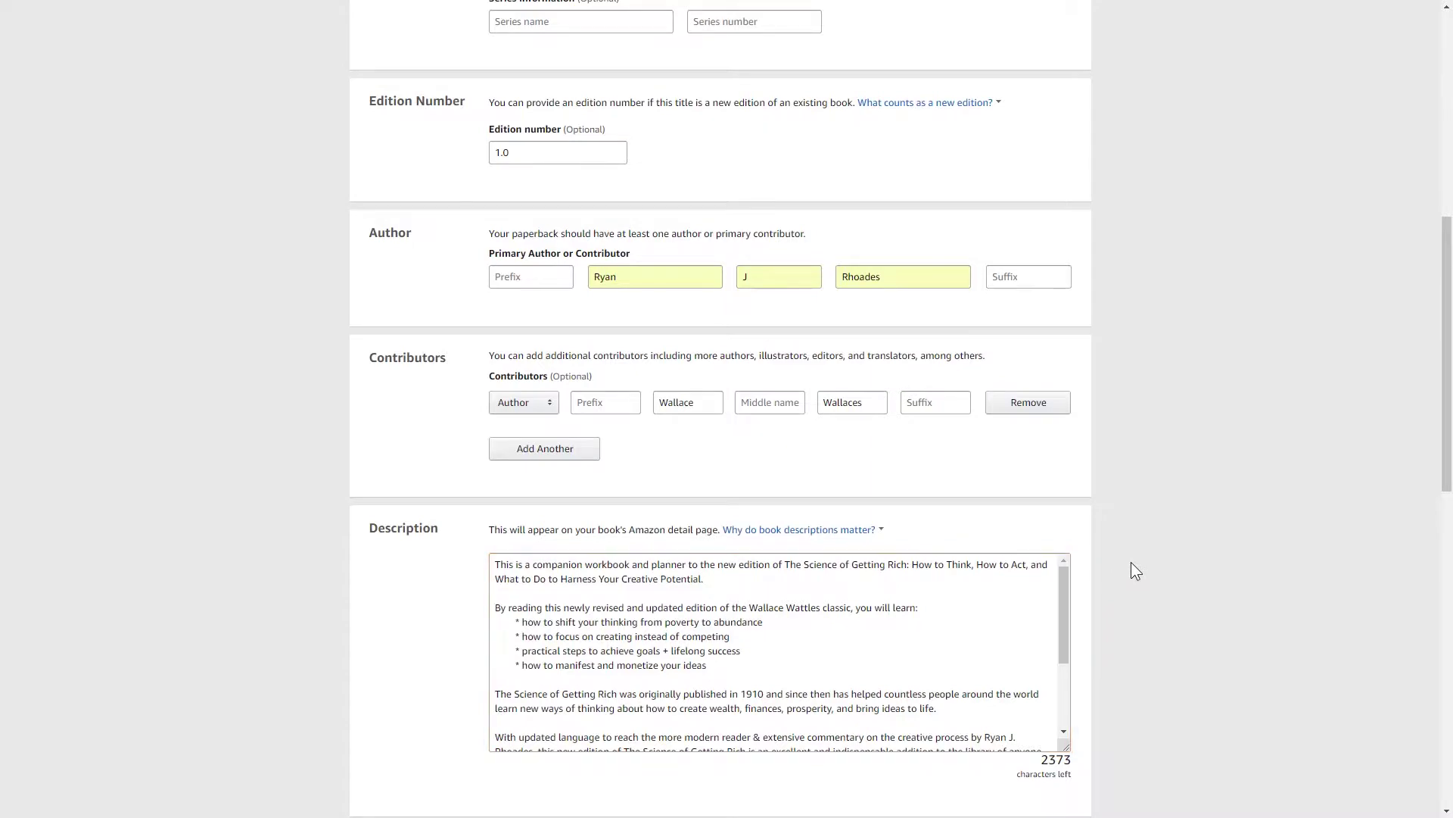
Set the publishing rights to "I own the copyright and I hold necessary publishing rights.".
scroll(1061, 575, "down", 2)
scroll(1159, 578, "down", 3)
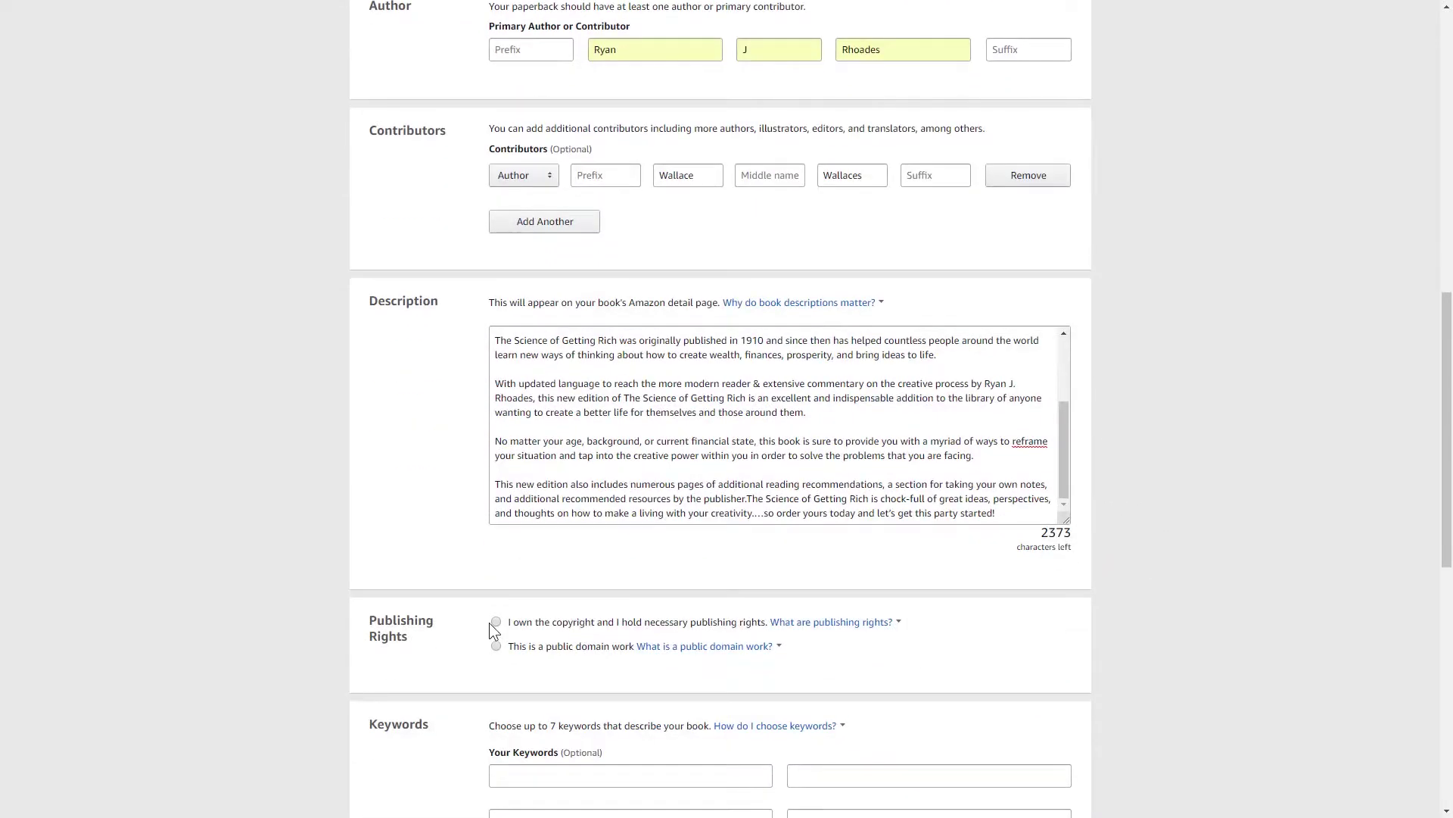
scroll(498, 633, "down", 1)
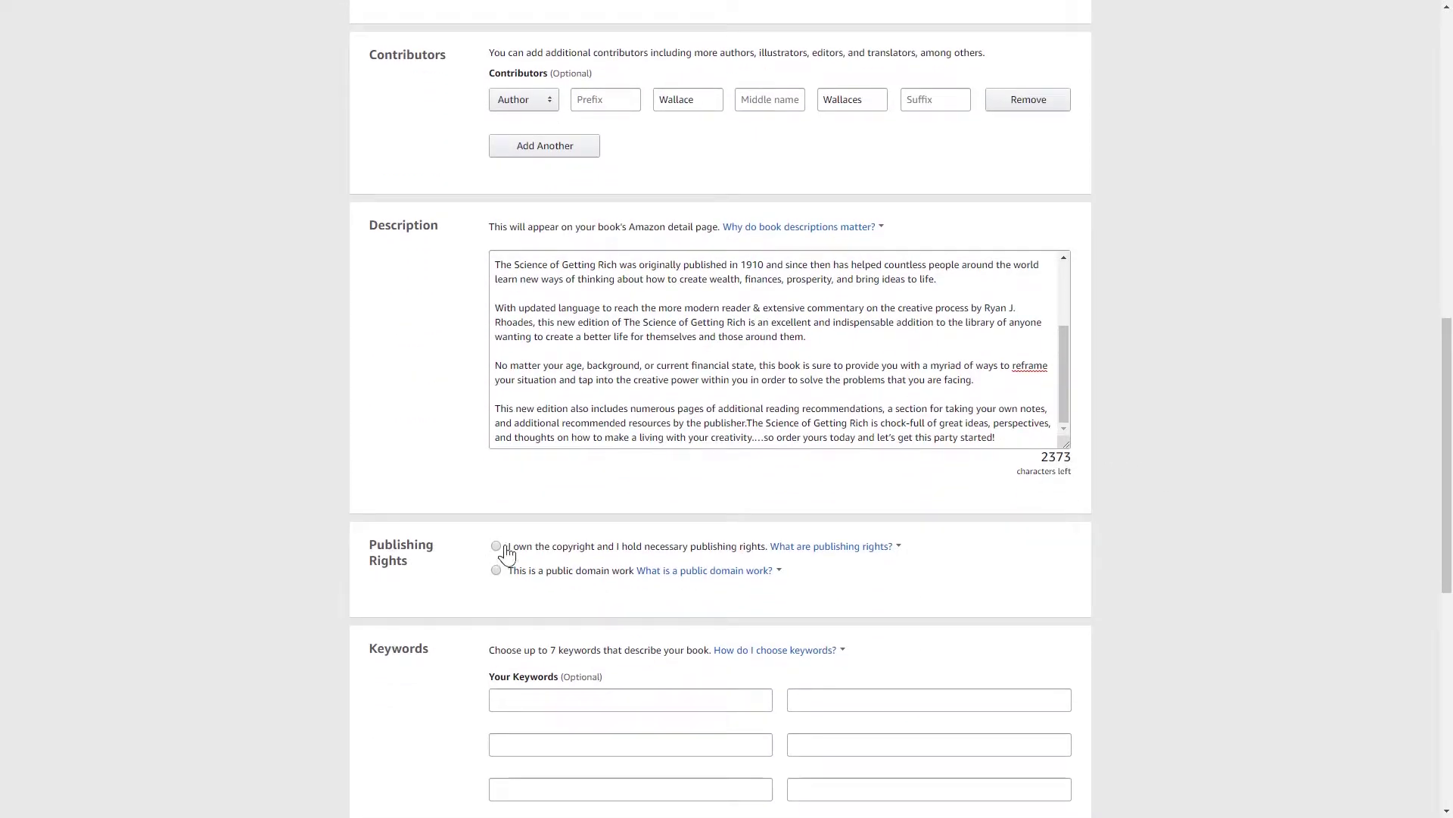
left_click(496, 546)
Enter the first four keywords: "science of getting rich", "wallace wattles", "think and grow rich" and "napoleon hill".
scroll(507, 586, "down", 2)
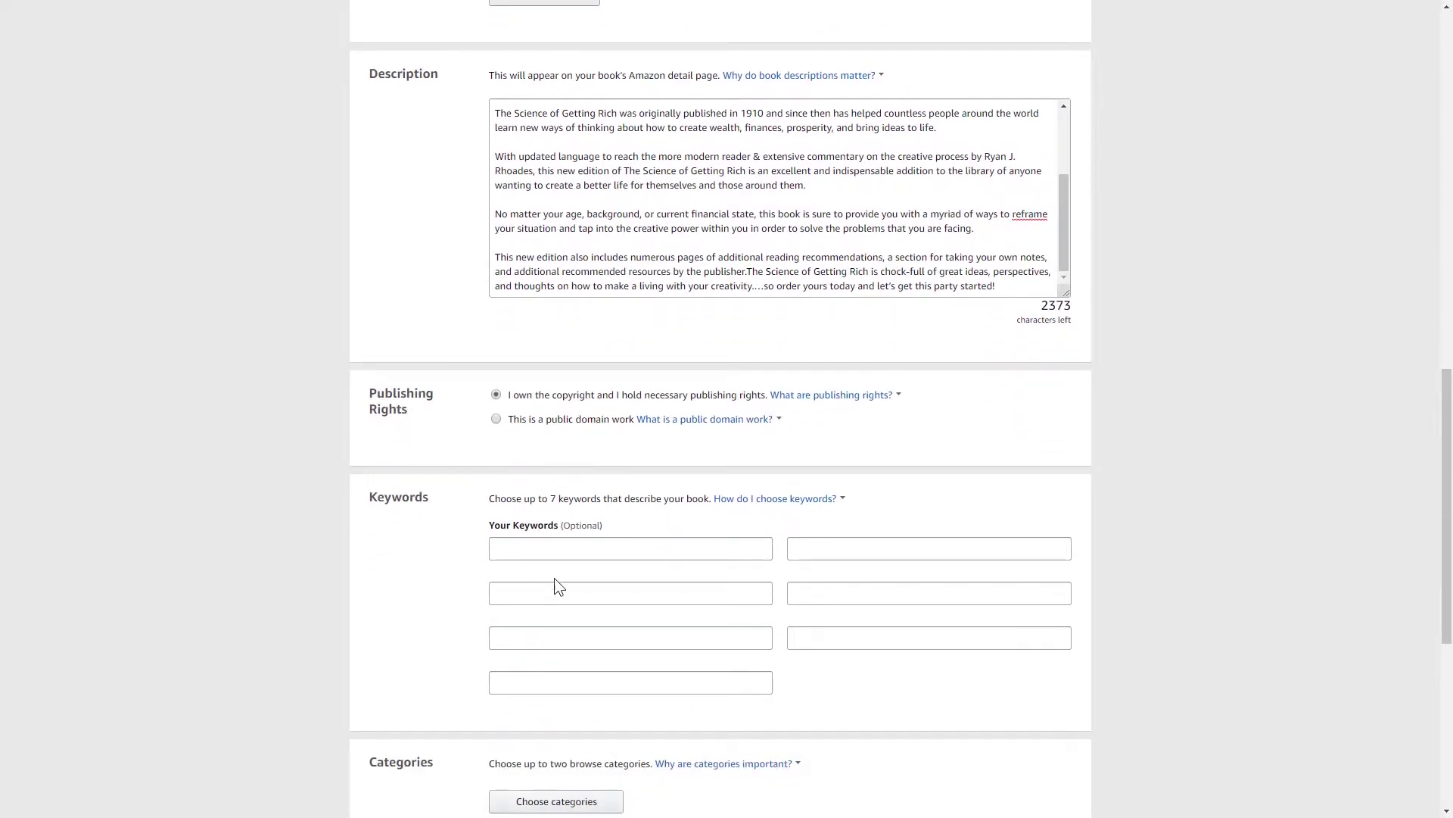
left_click(562, 550)
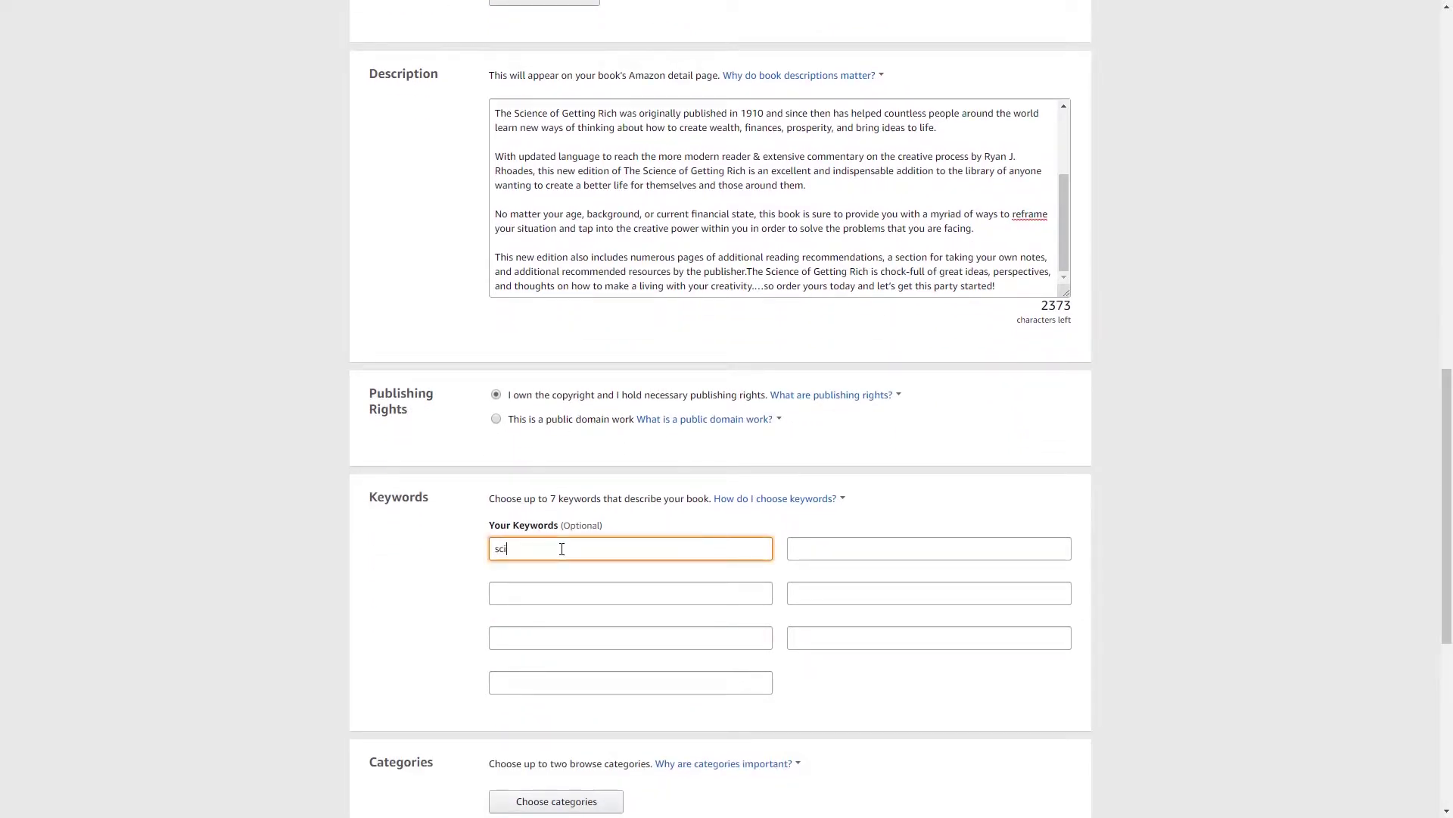
type("science of getting rich")
key("Tab")
type("wallace wattles")
key("Tab")
type("think and grow rich")
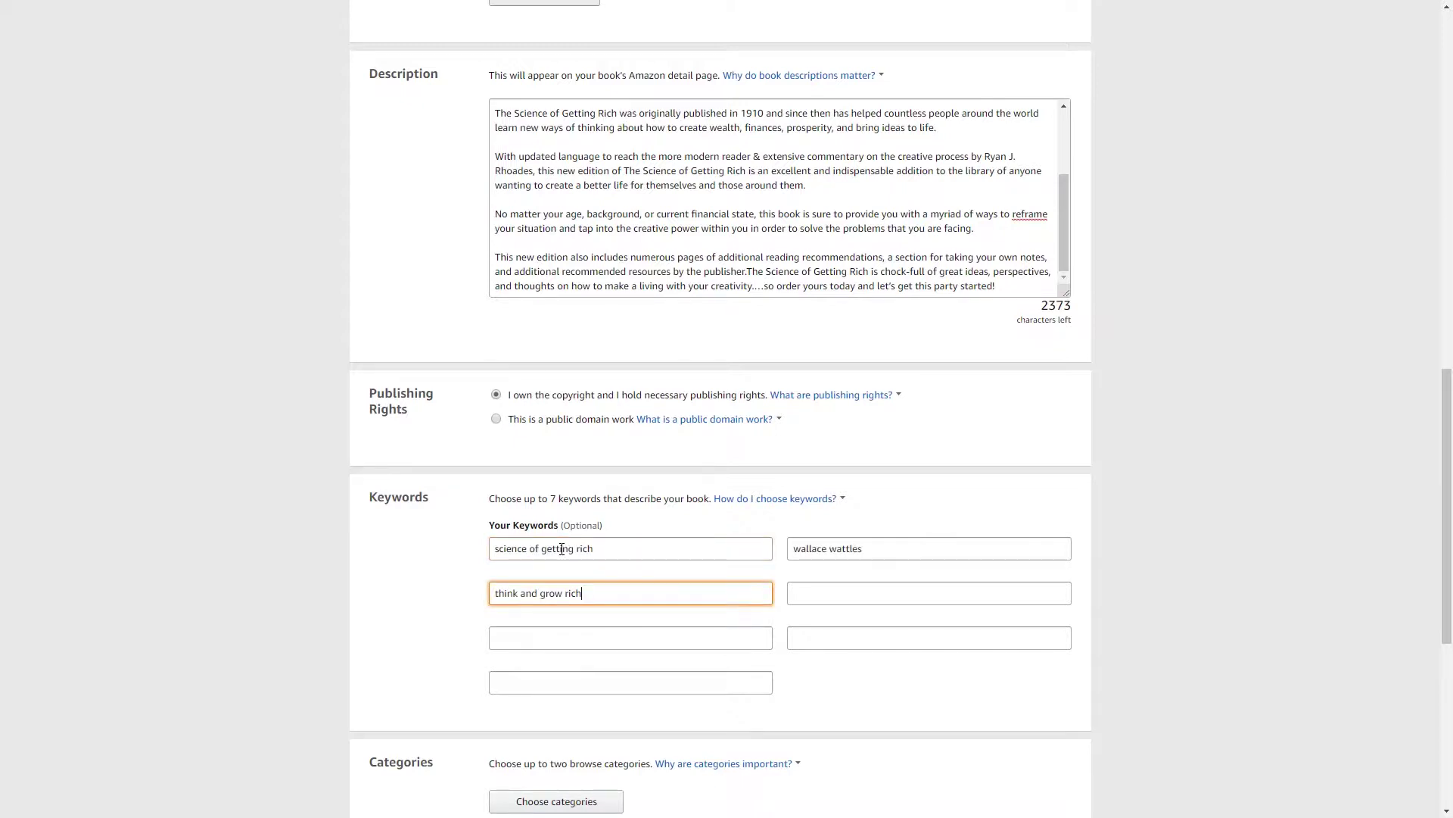
key("Tab")
type("nap")
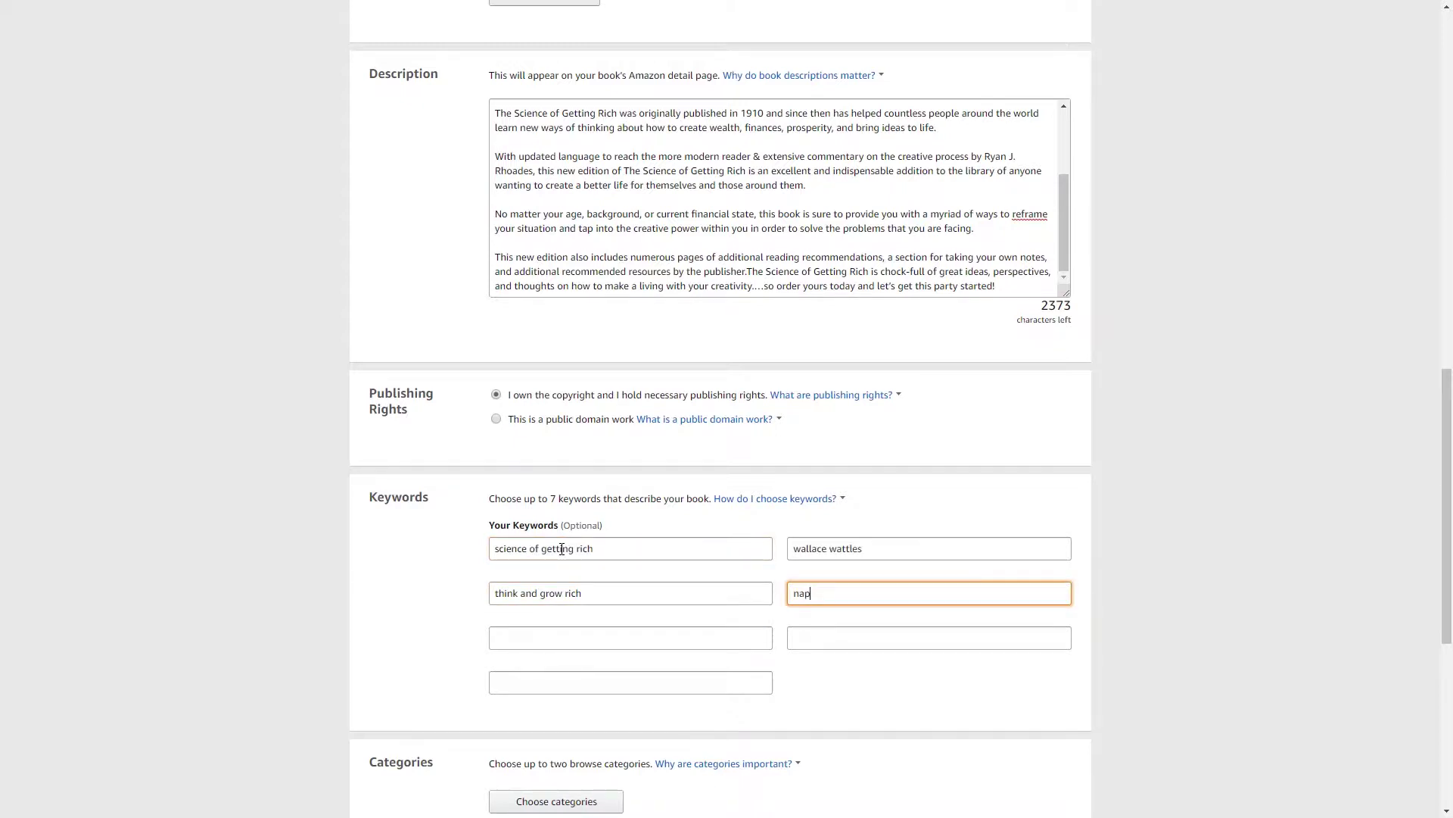
type("oleon hill")
key("Tab")
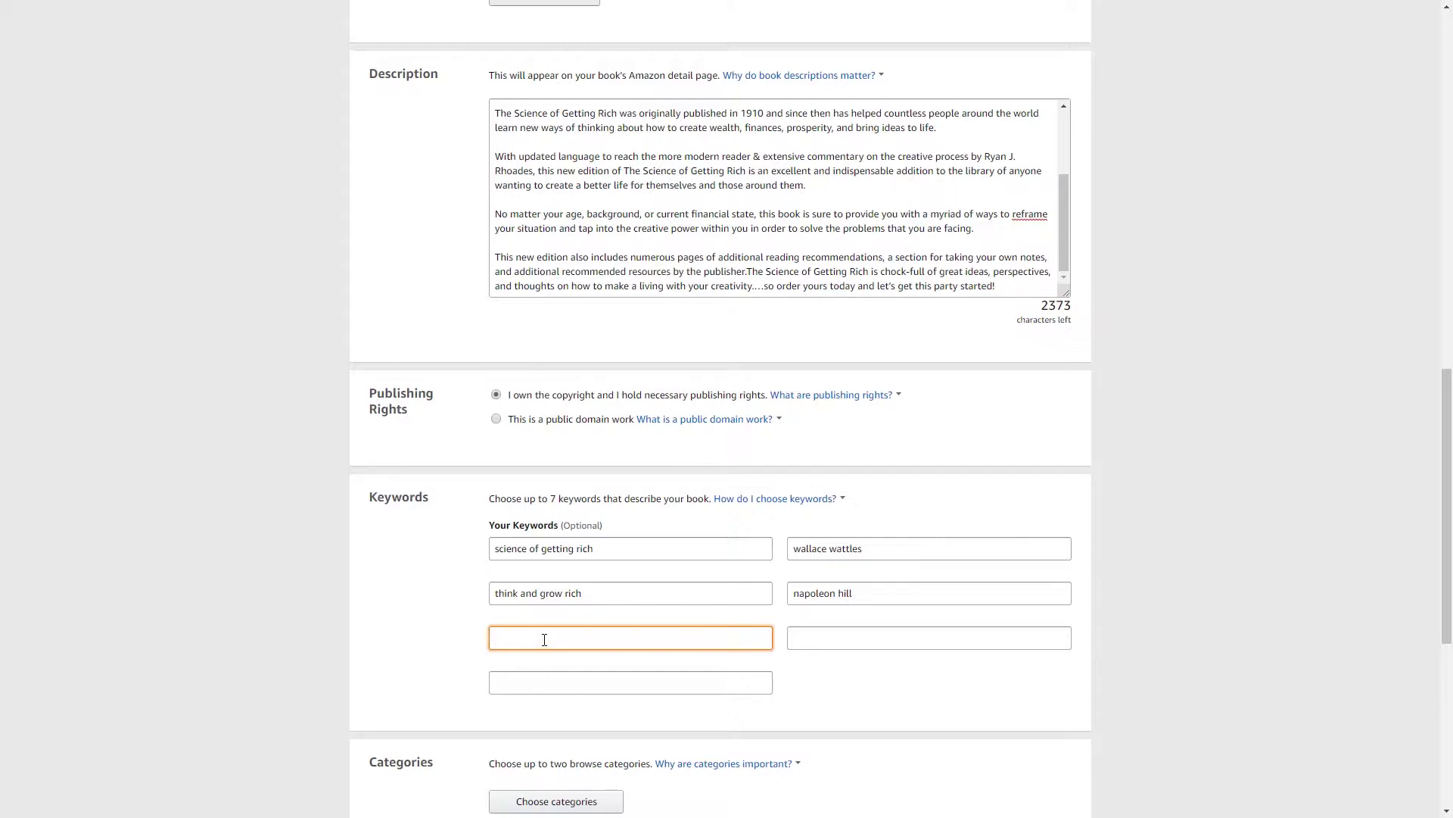
Fill the remaining three keyword fields with "self help", "making money" and "productivity".
type("self help")
key("Tab")
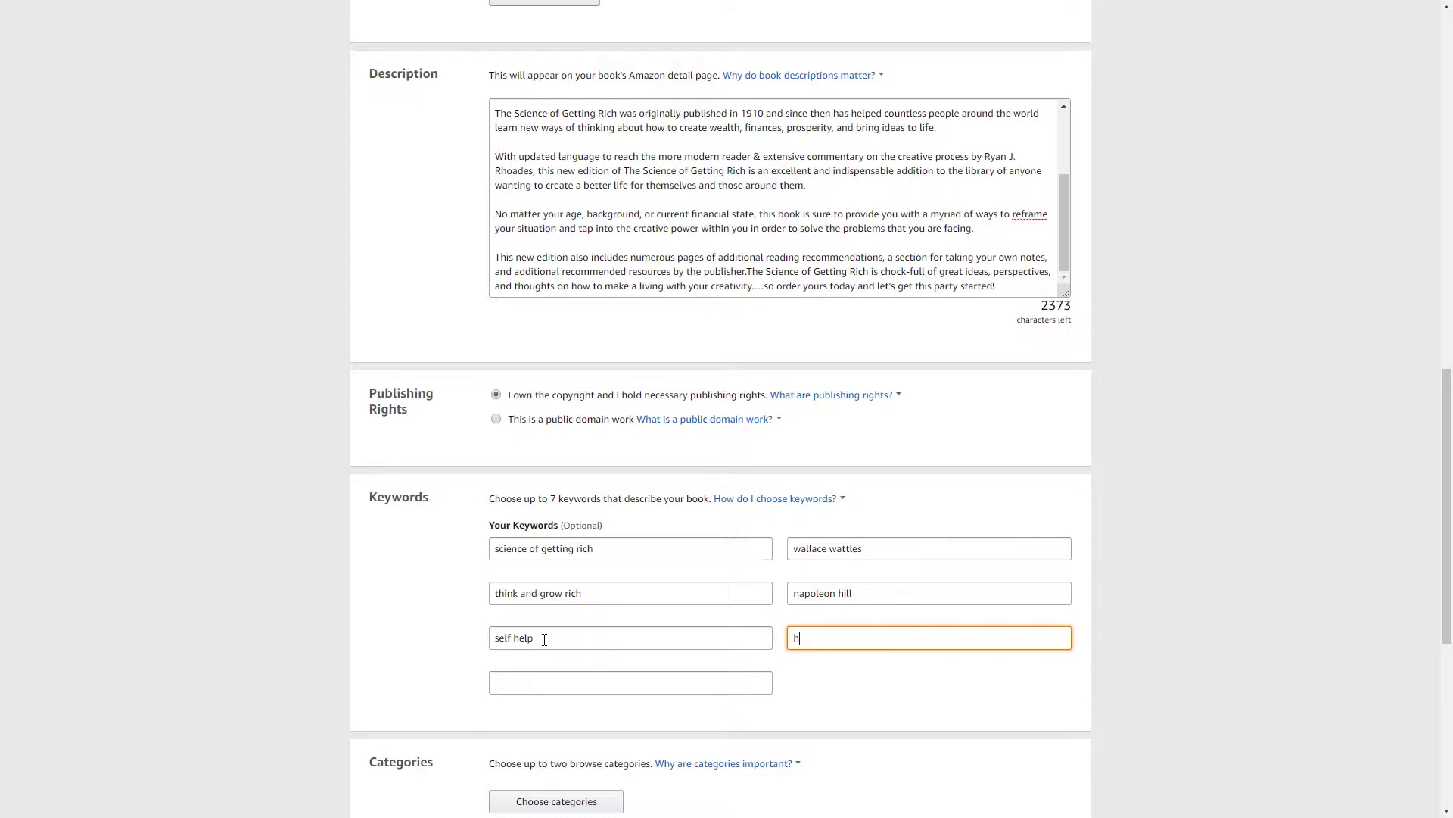
type("makki")
type("i")
key("BackSpace")
key("BackSpace")
type("ing money")
key("Tab")
type("pro")
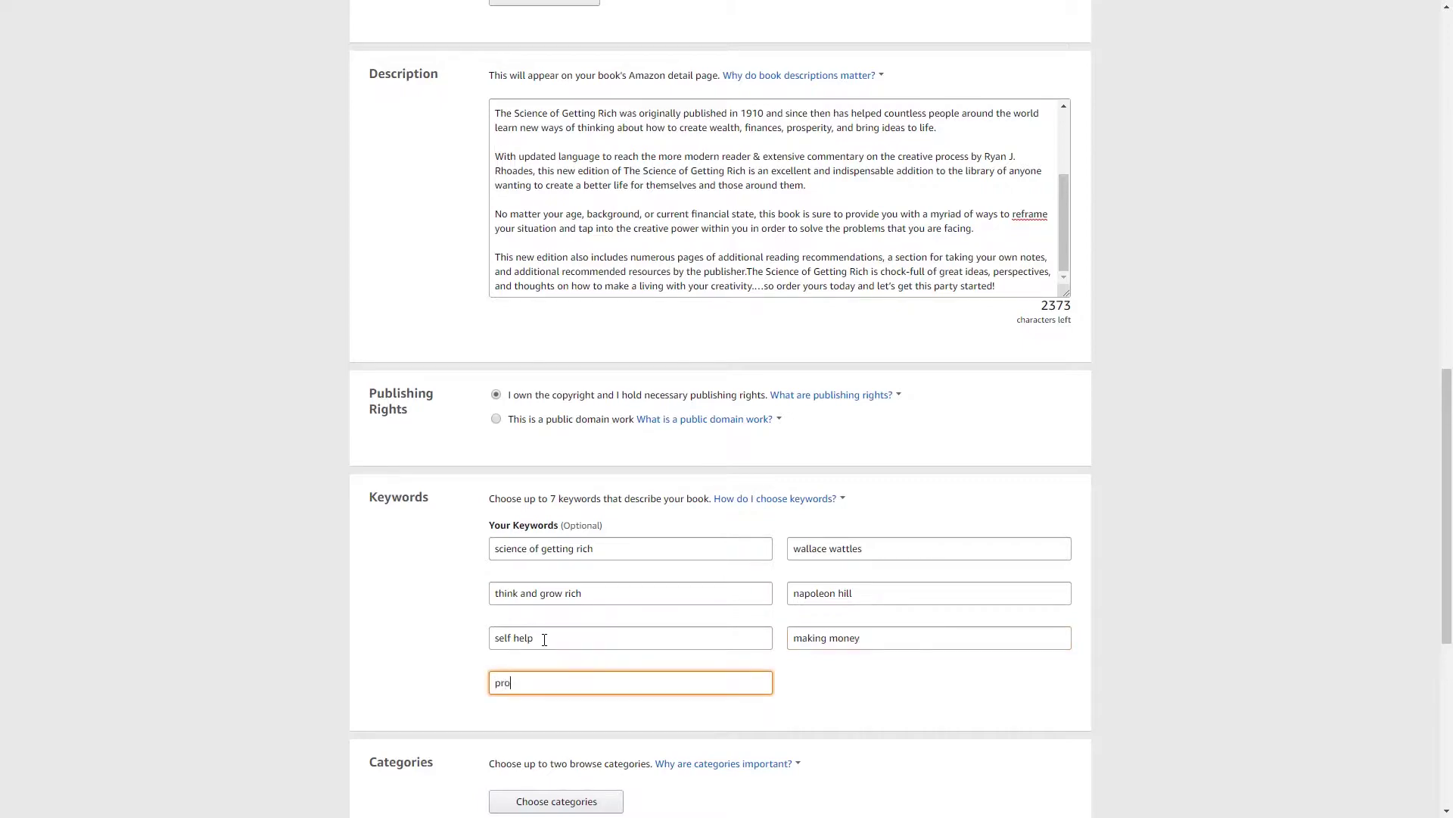
type("ductivity")
Open the category chooser and expand Nonfiction and its Self-Help subcategory.
scroll(544, 640, "down", 2)
left_click(545, 652)
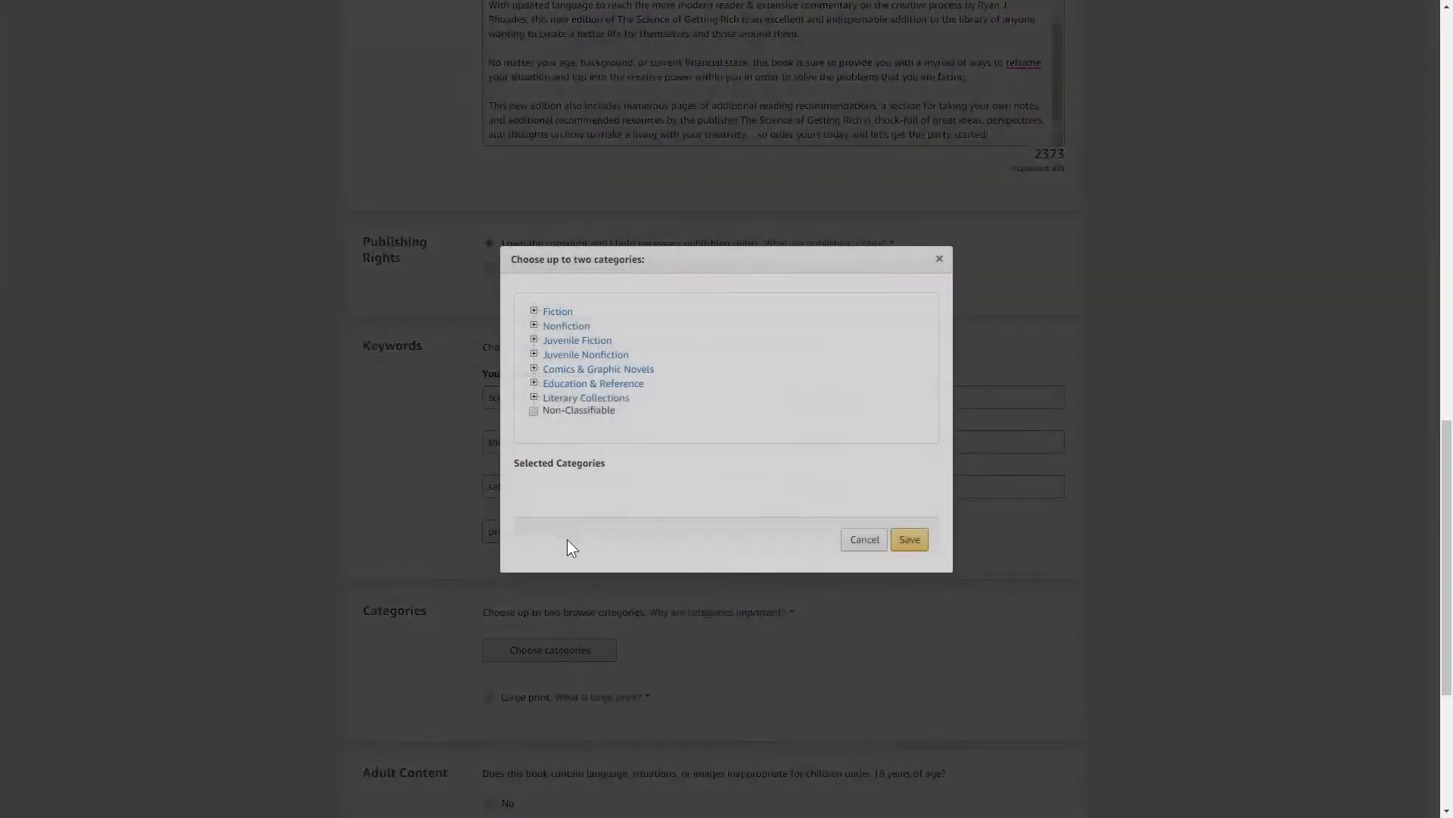
left_click(534, 326)
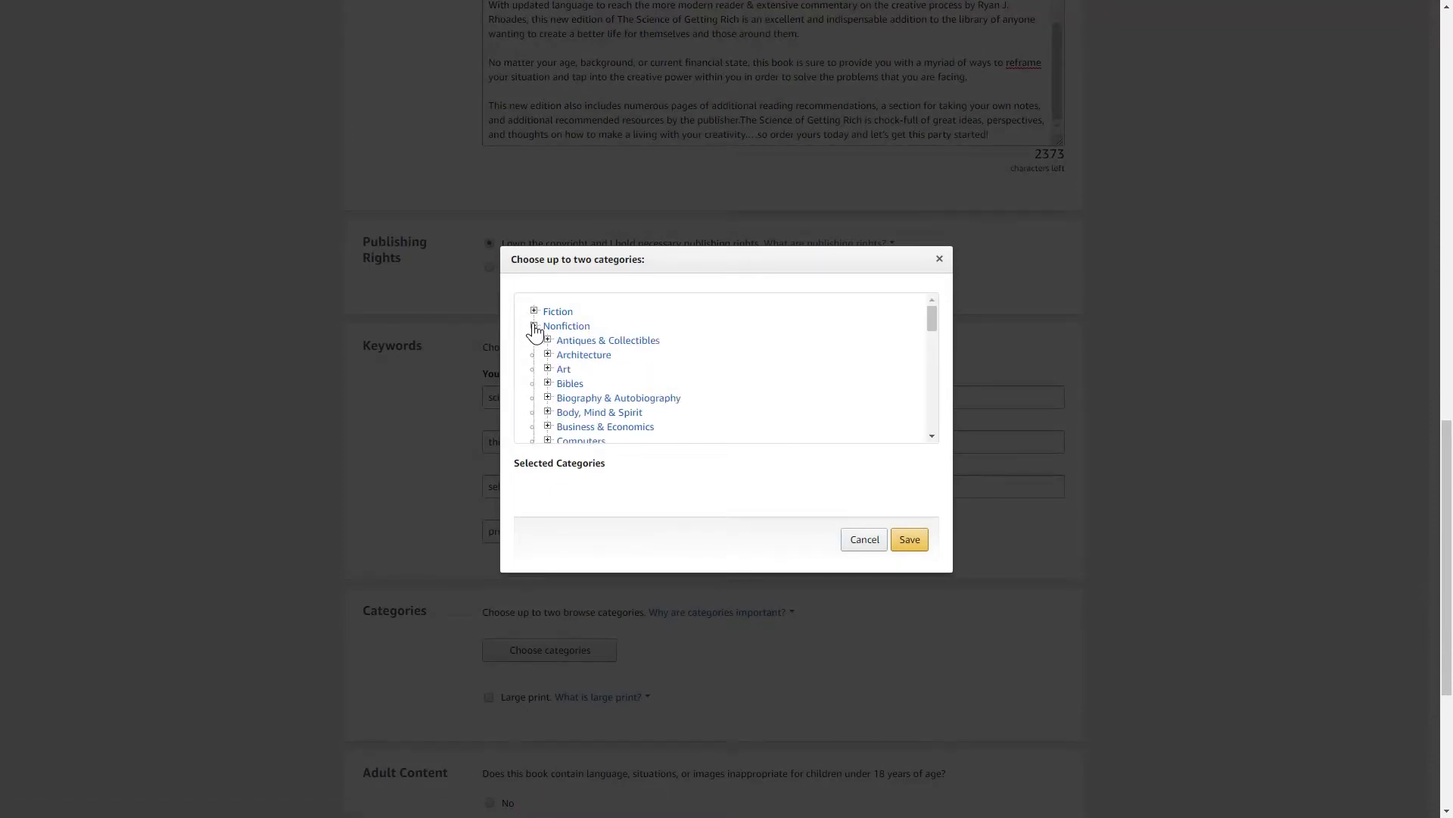
scroll(564, 371, "down", 3)
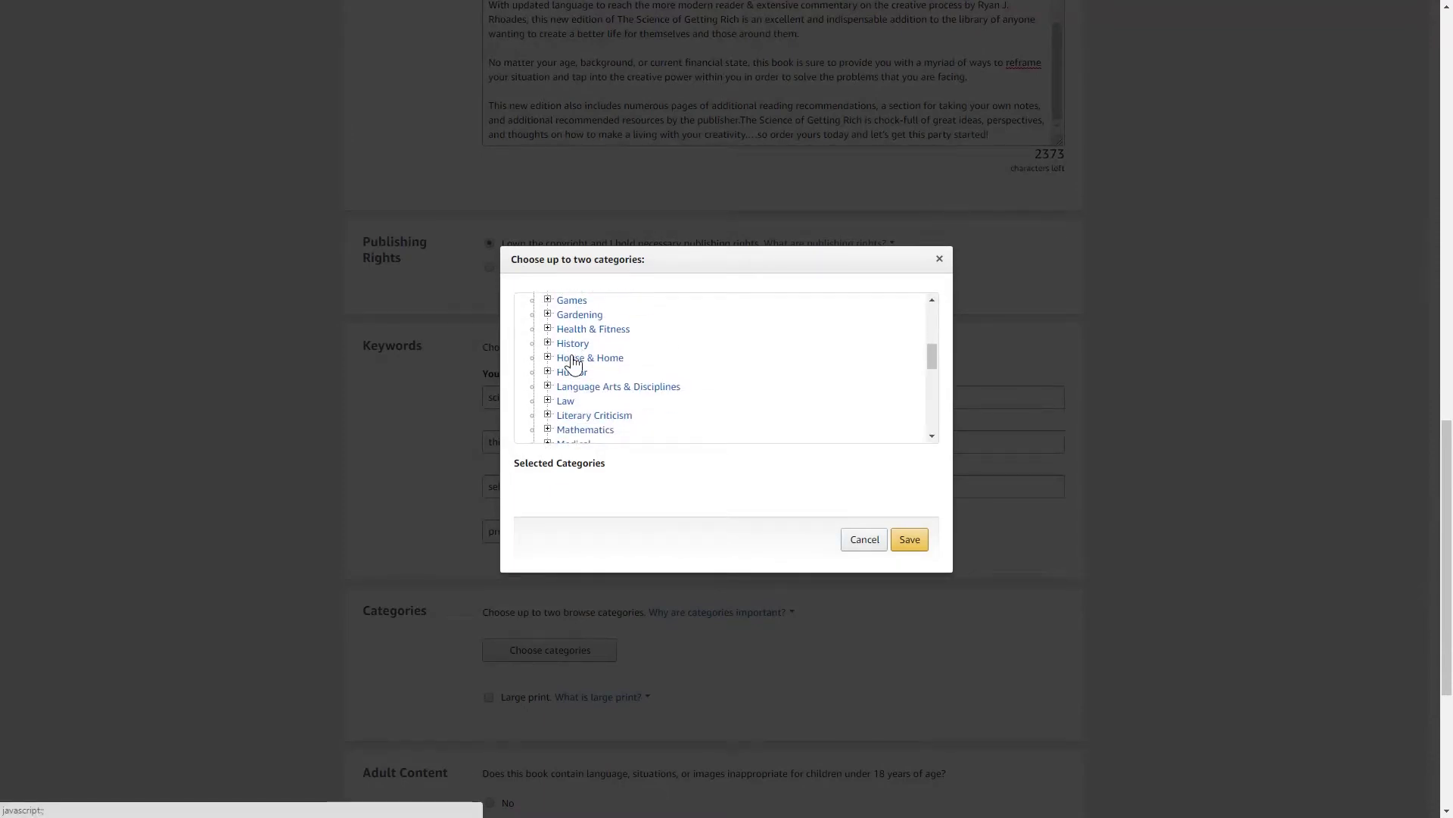
scroll(574, 363, "down", 5)
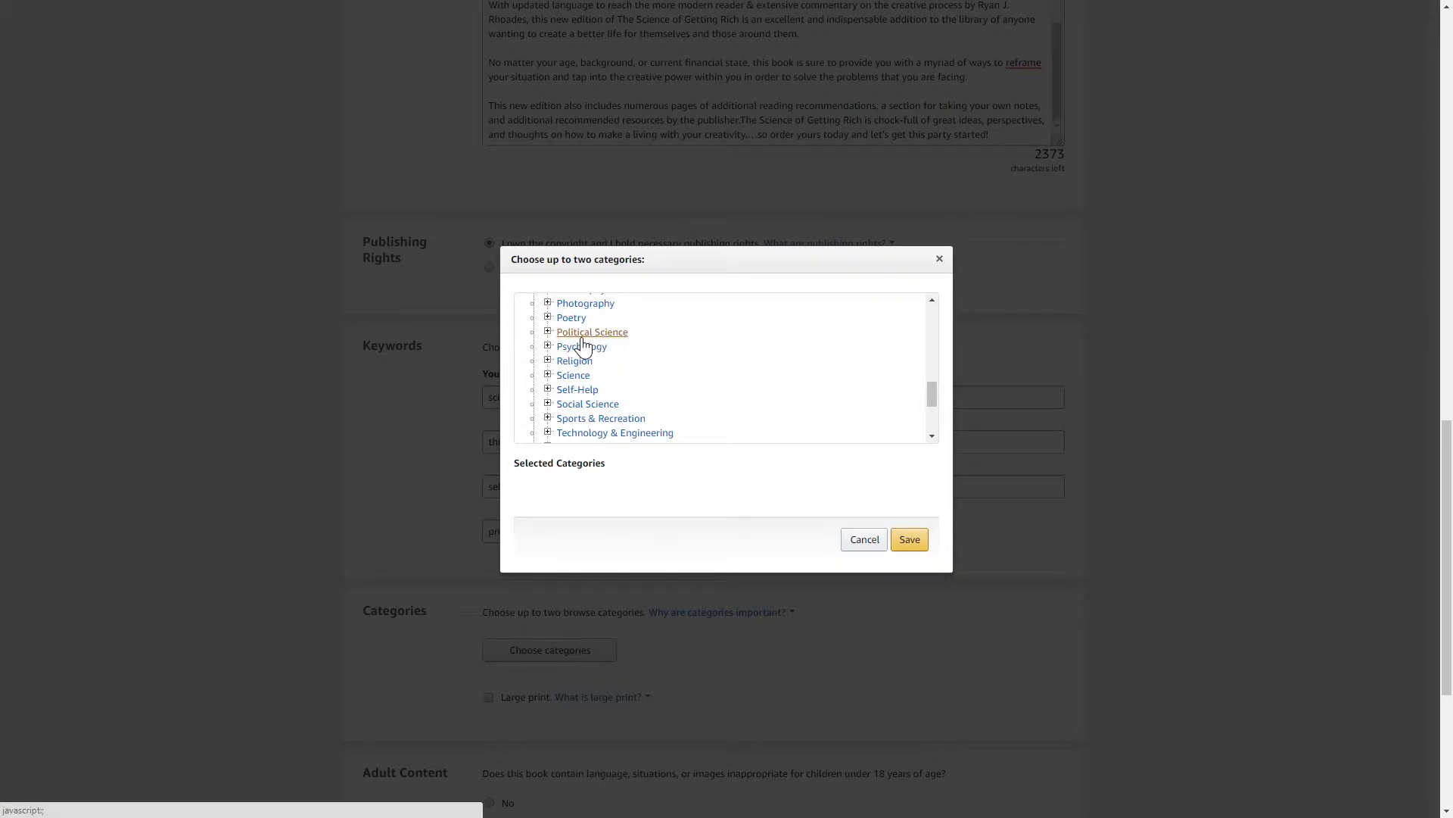
scroll(587, 348, "down", 2)
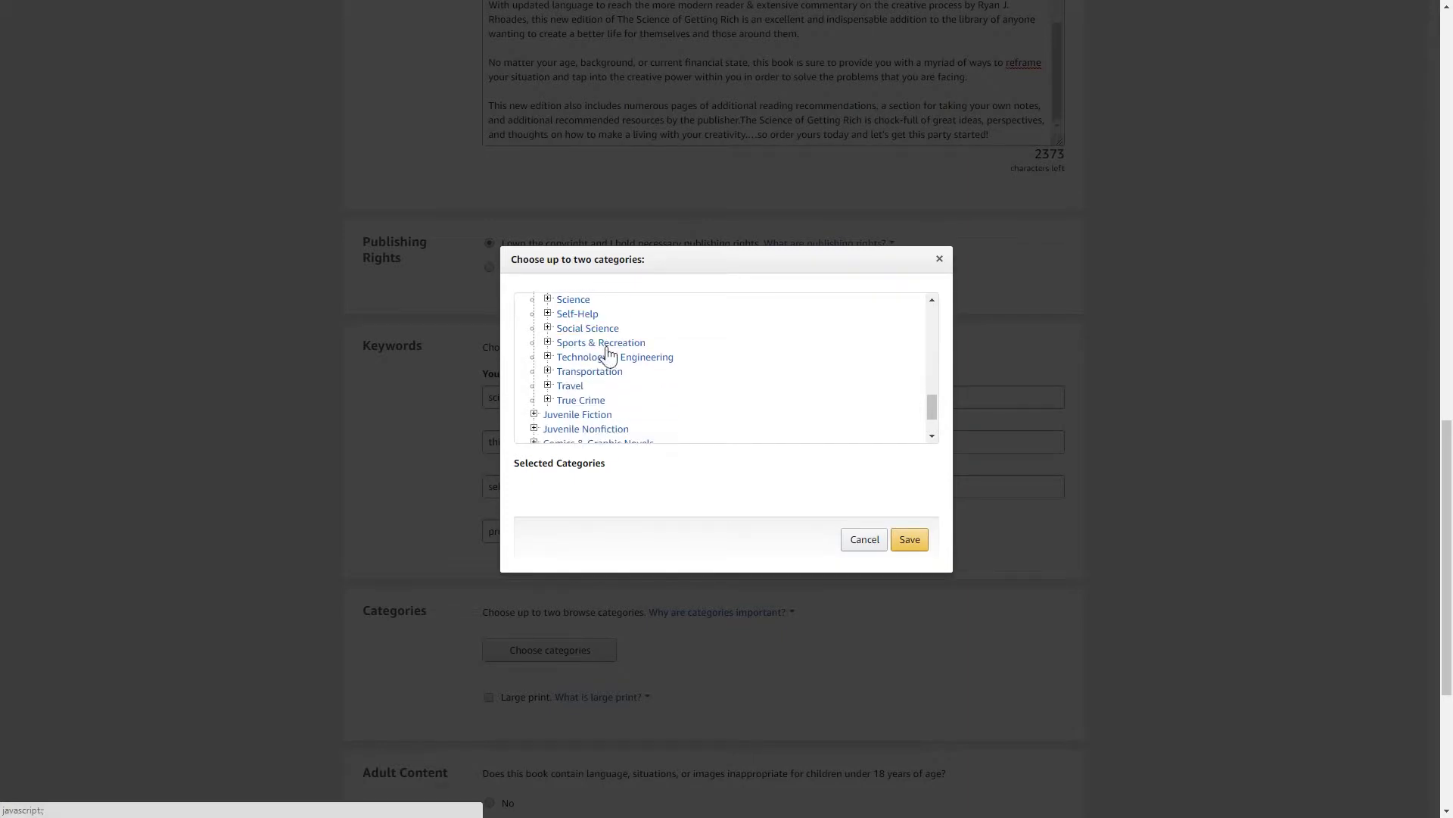
left_click(547, 313)
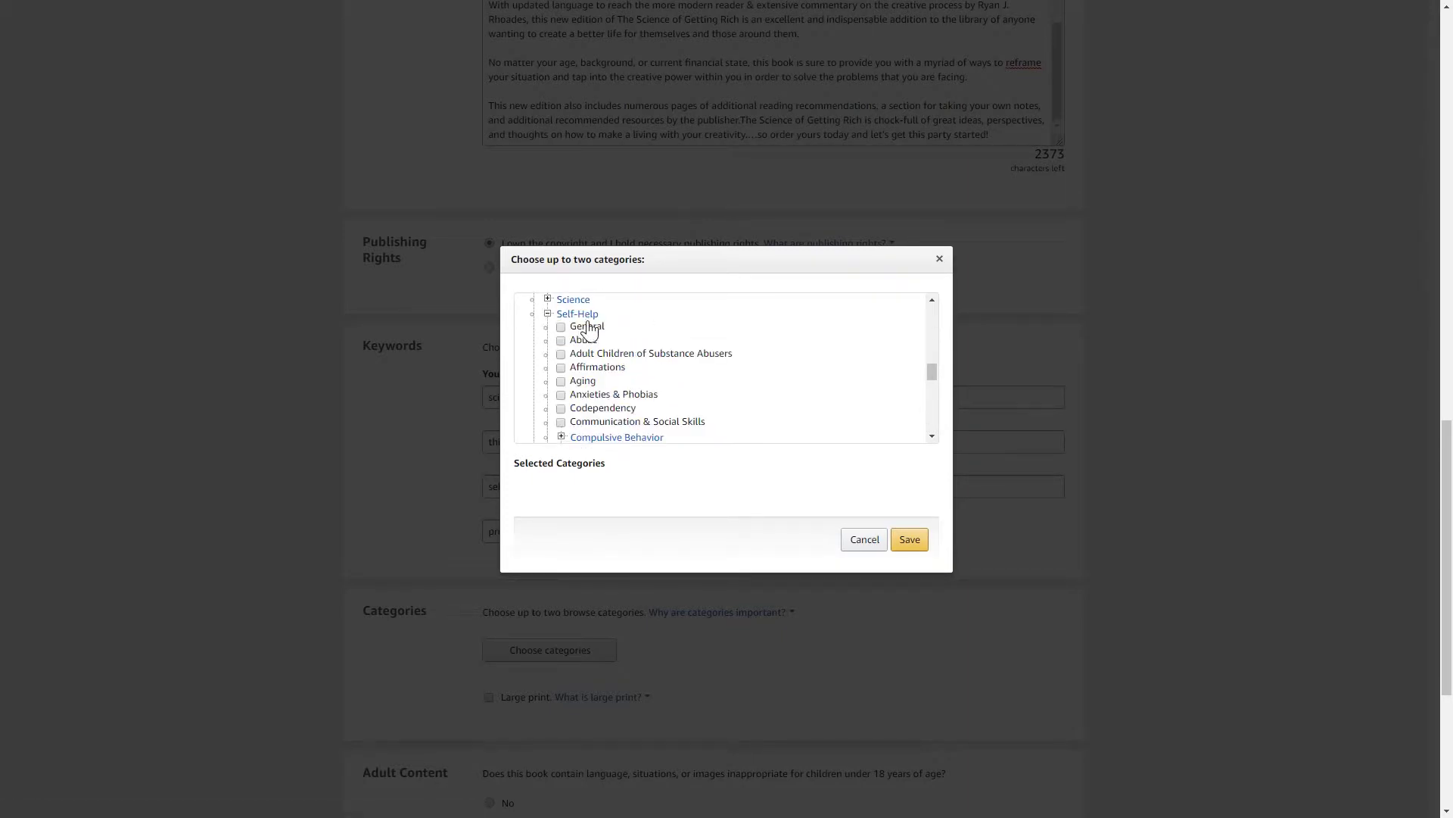
Expand Personal Growth under Self-Help and select Success as the first category.
scroll(666, 373, "down", 5)
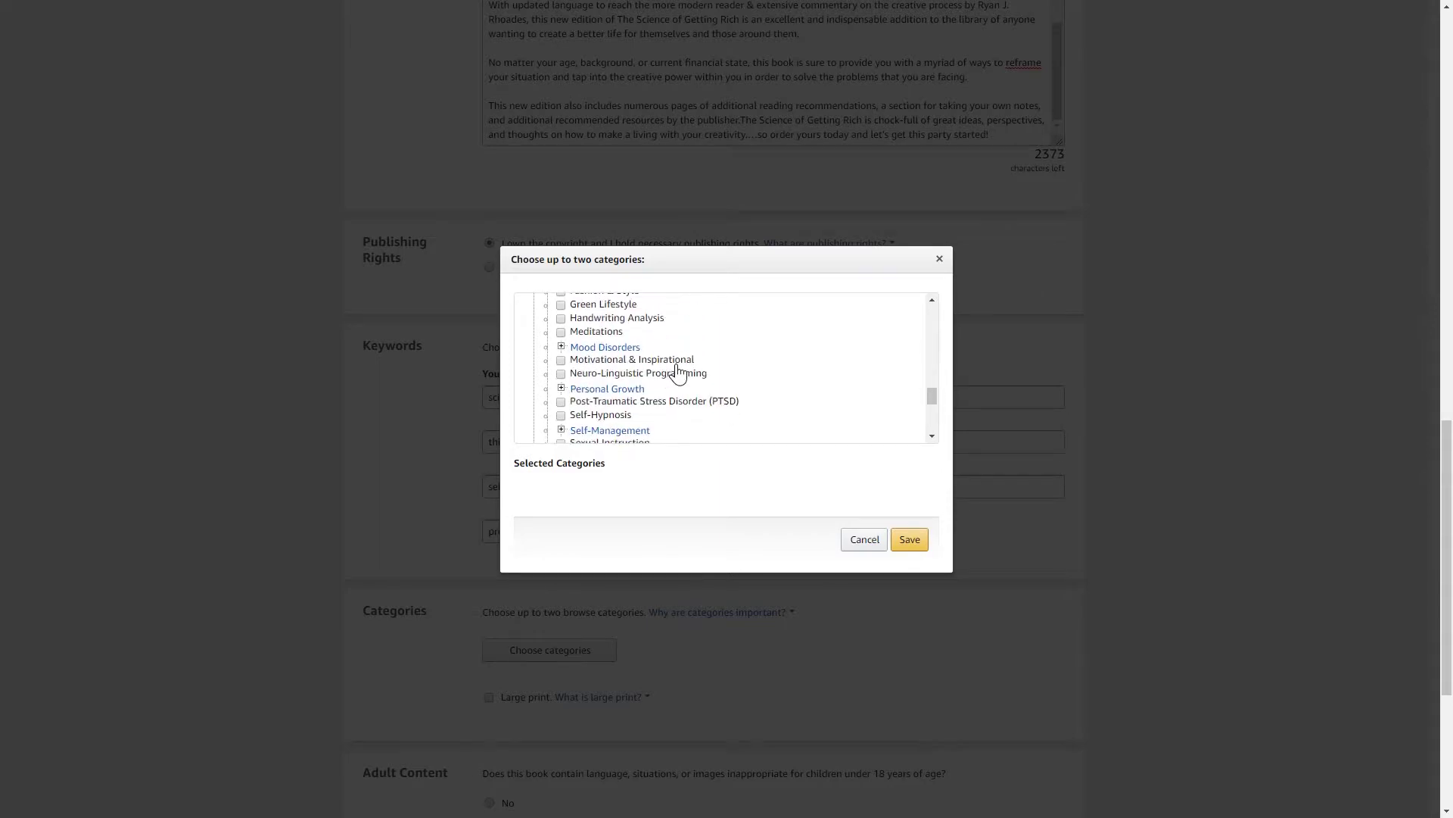
scroll(670, 367, "down", 3)
scroll(644, 360, "up", 3)
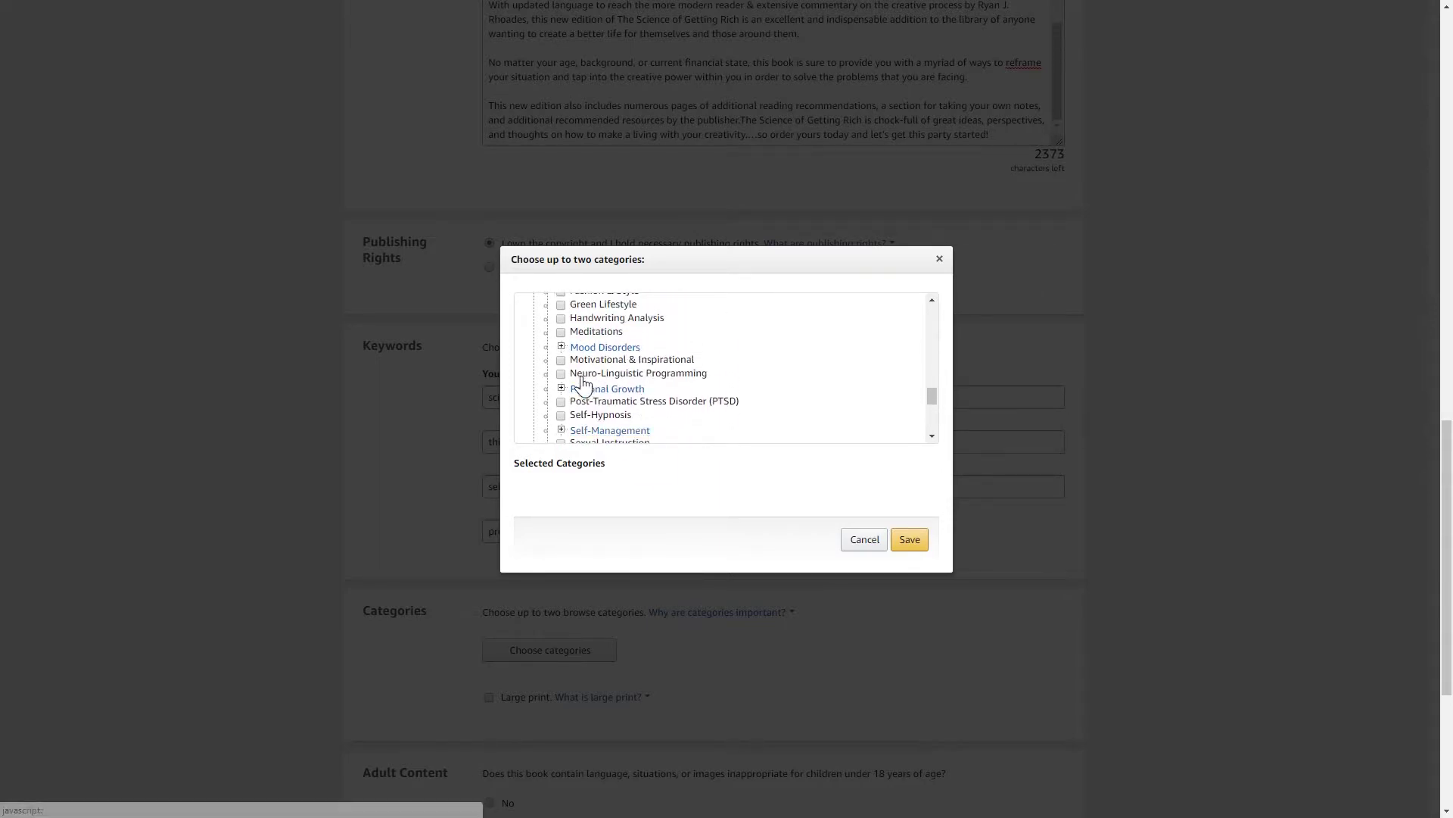
left_click(562, 388)
scroll(633, 376, "down", 3)
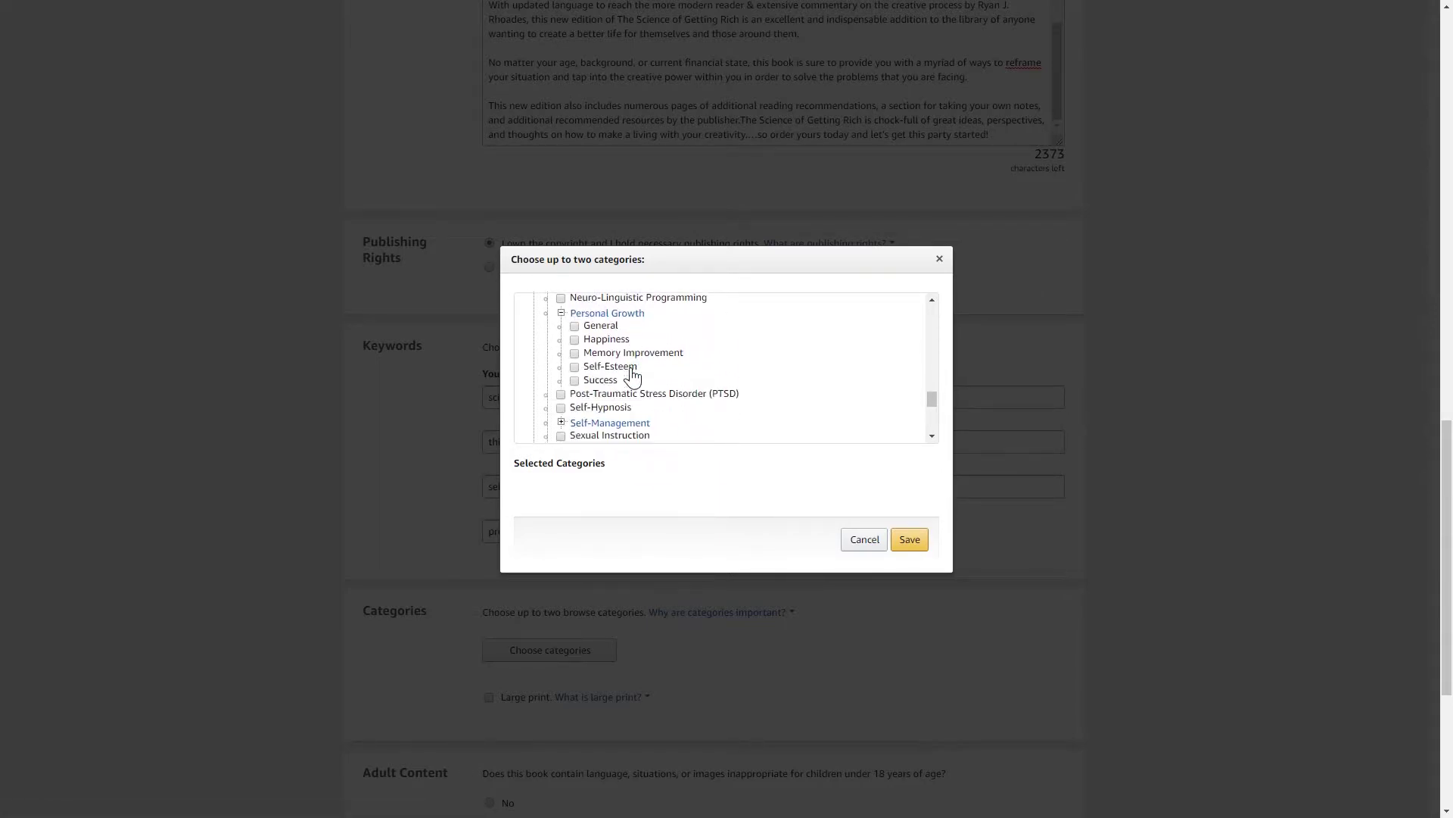
scroll(644, 376, "down", 3)
scroll(628, 375, "up", 3)
scroll(598, 383, "down", 6)
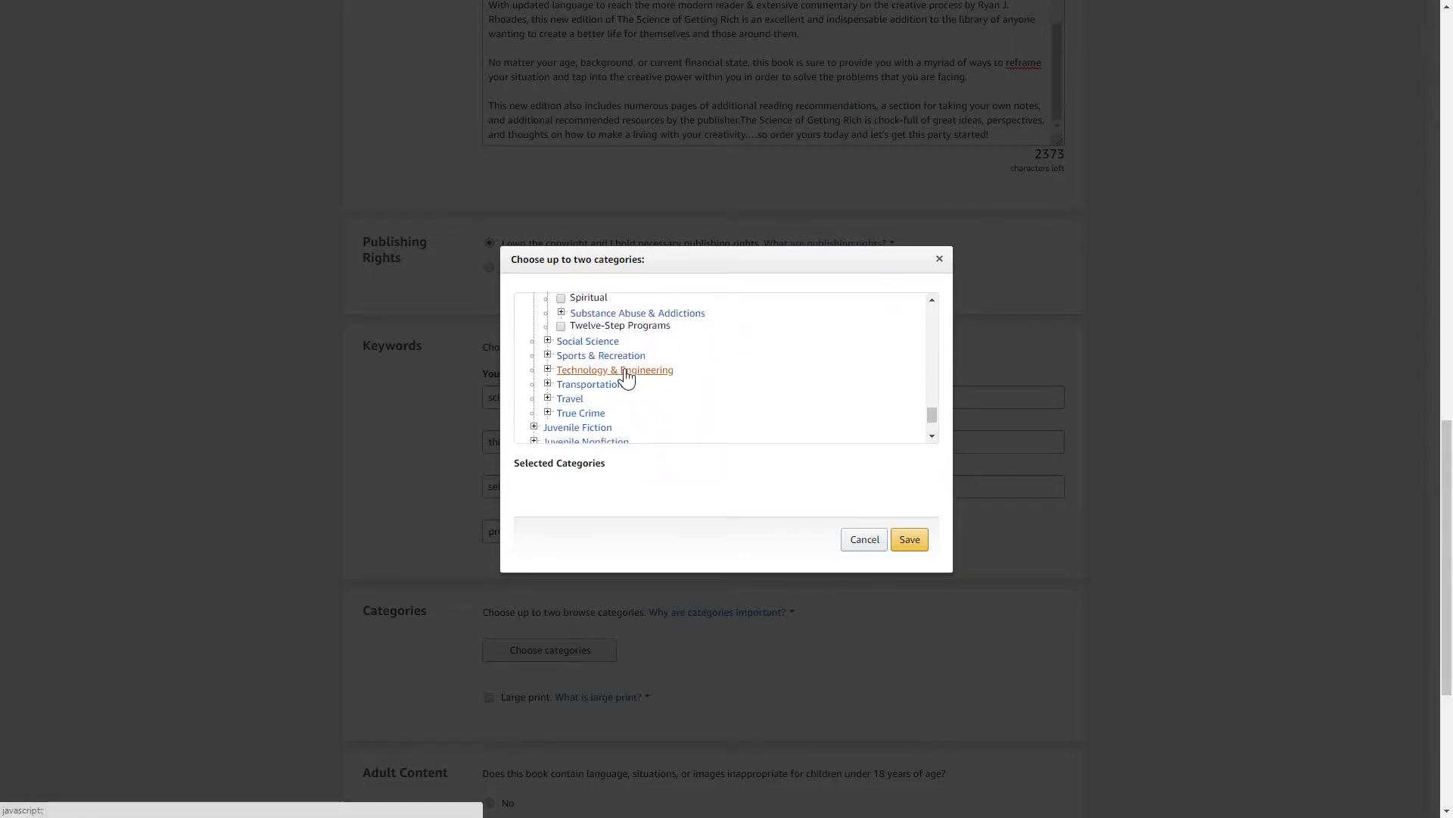
scroll(621, 378, "up", 10)
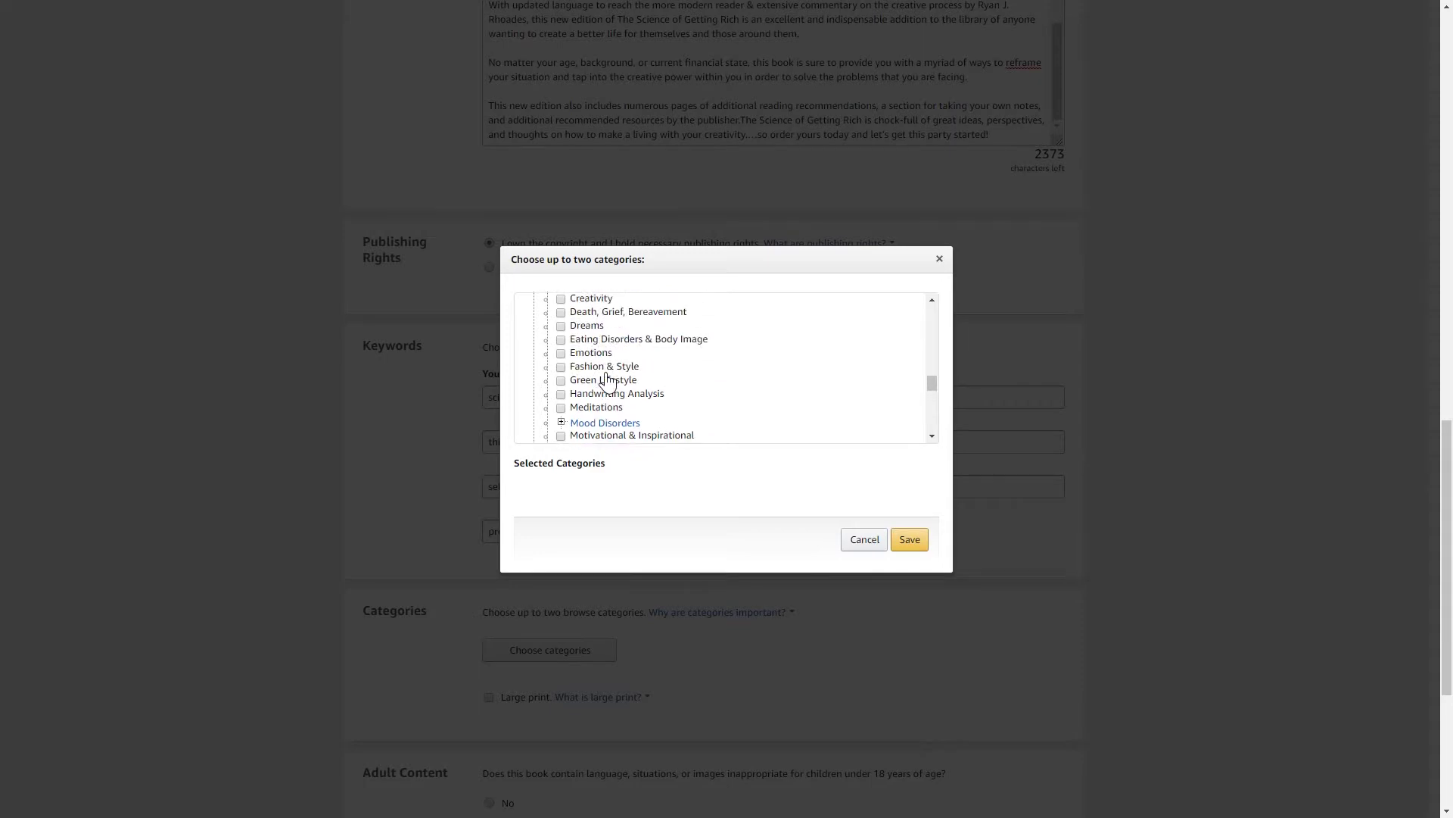
scroll(605, 383, "down", 3)
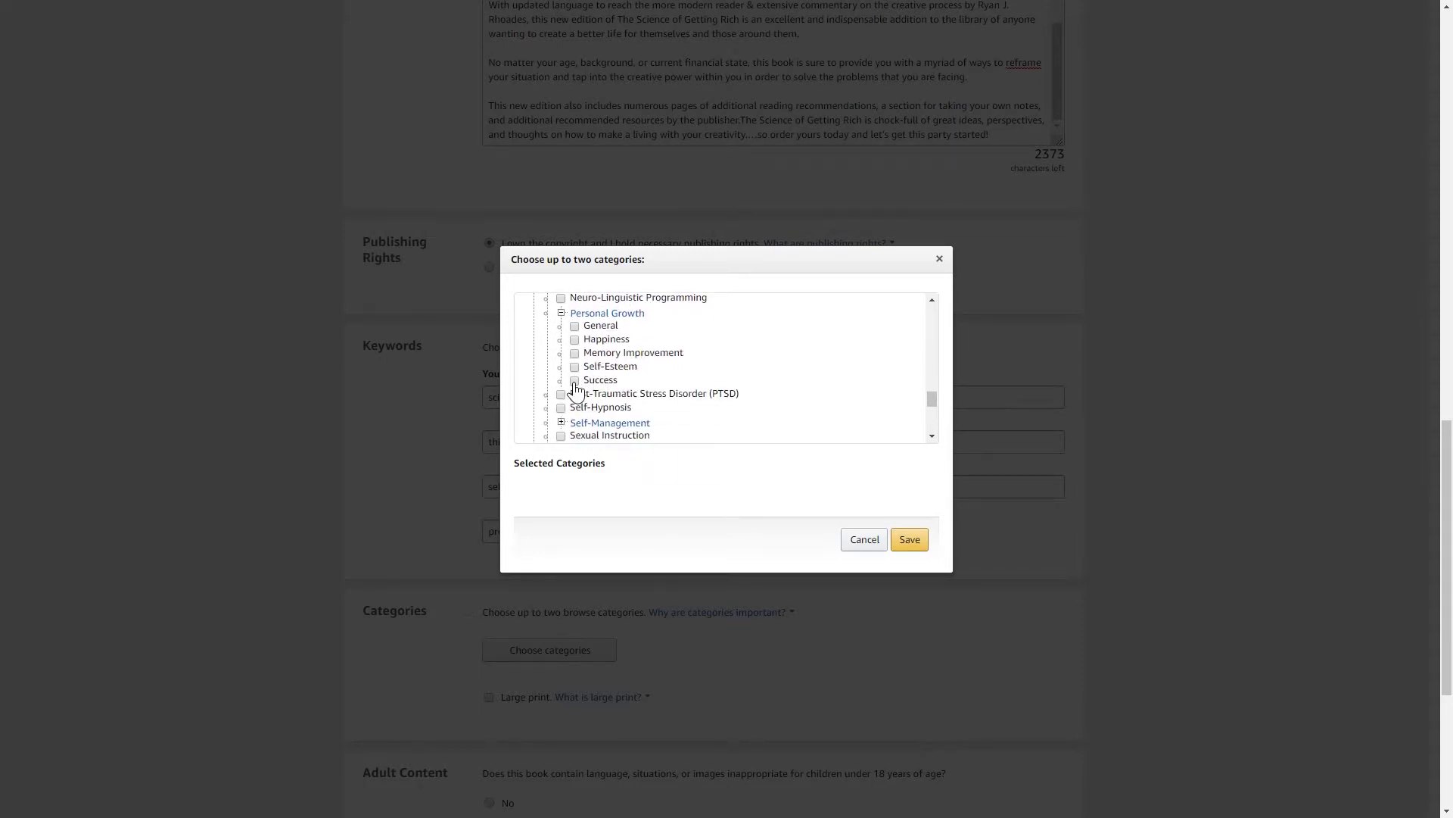
left_click(575, 381)
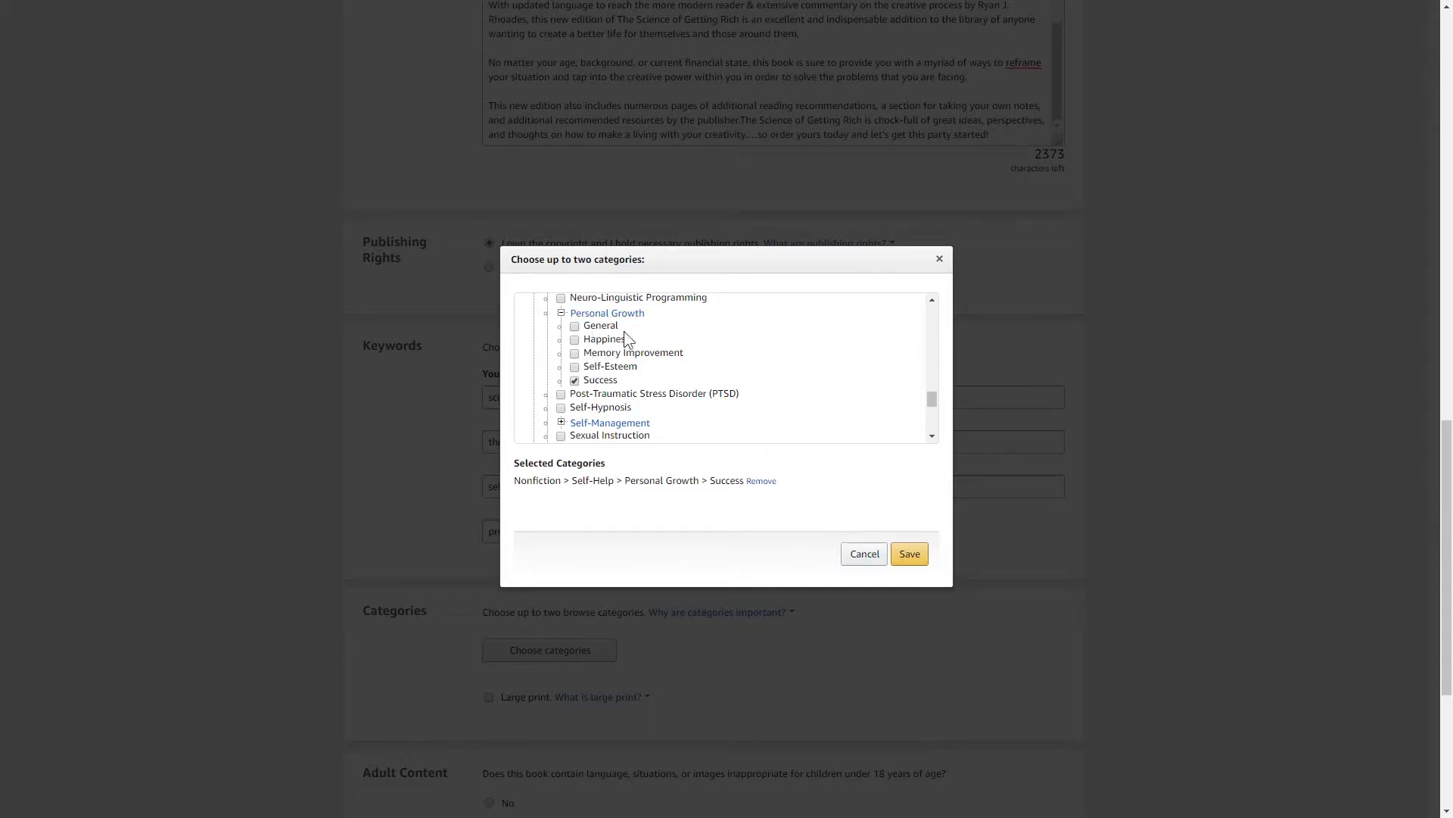
Browse the Self-Help and other Nonfiction subcategories for a suitable second category.
scroll(648, 347, "up", 2)
scroll(619, 385, "down", 2)
scroll(622, 395, "up", 2)
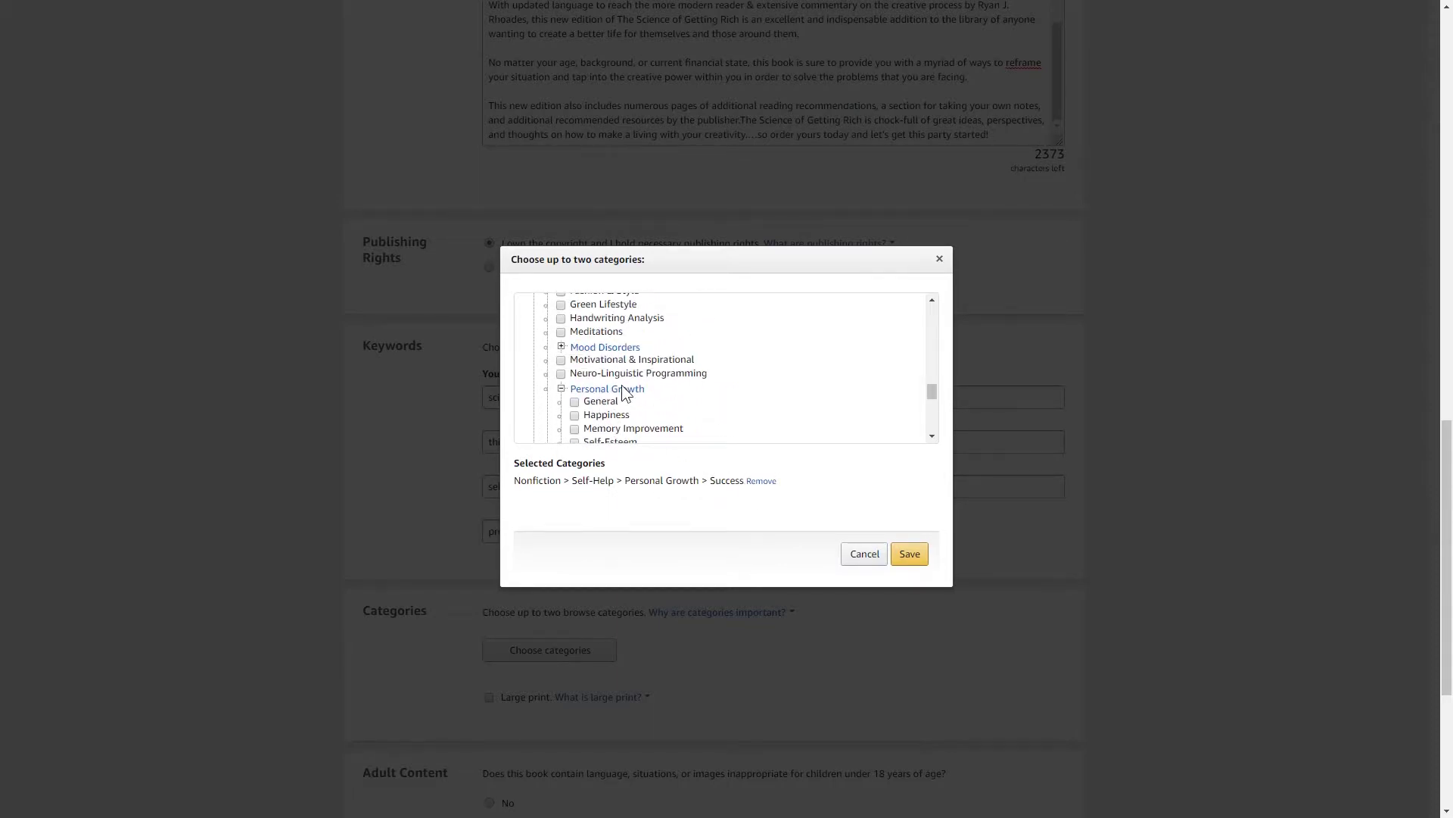
scroll(625, 392, "up", 2)
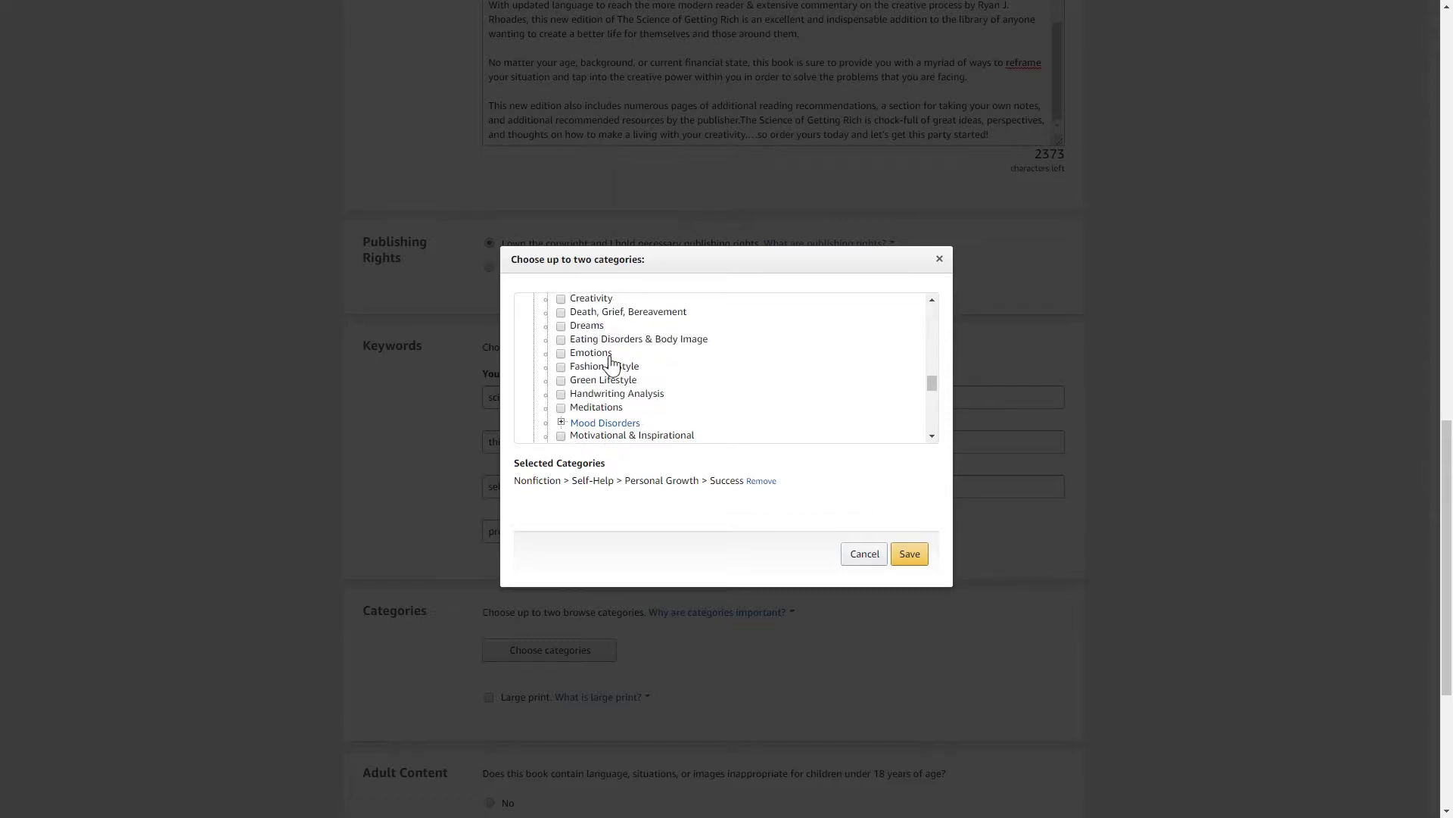
scroll(616, 368, "down", 2)
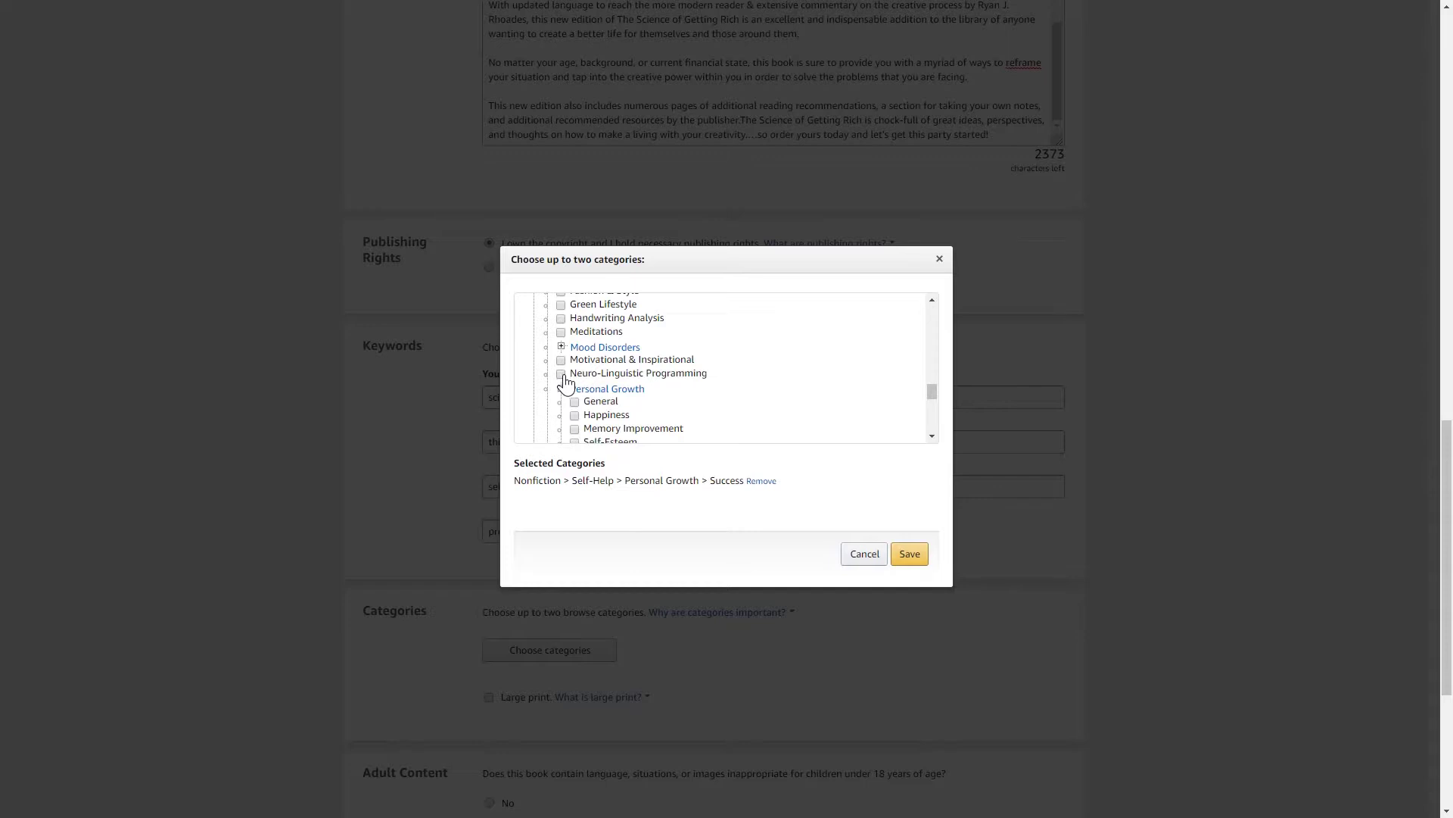
scroll(575, 384, "up", 1)
scroll(579, 384, "up", 2)
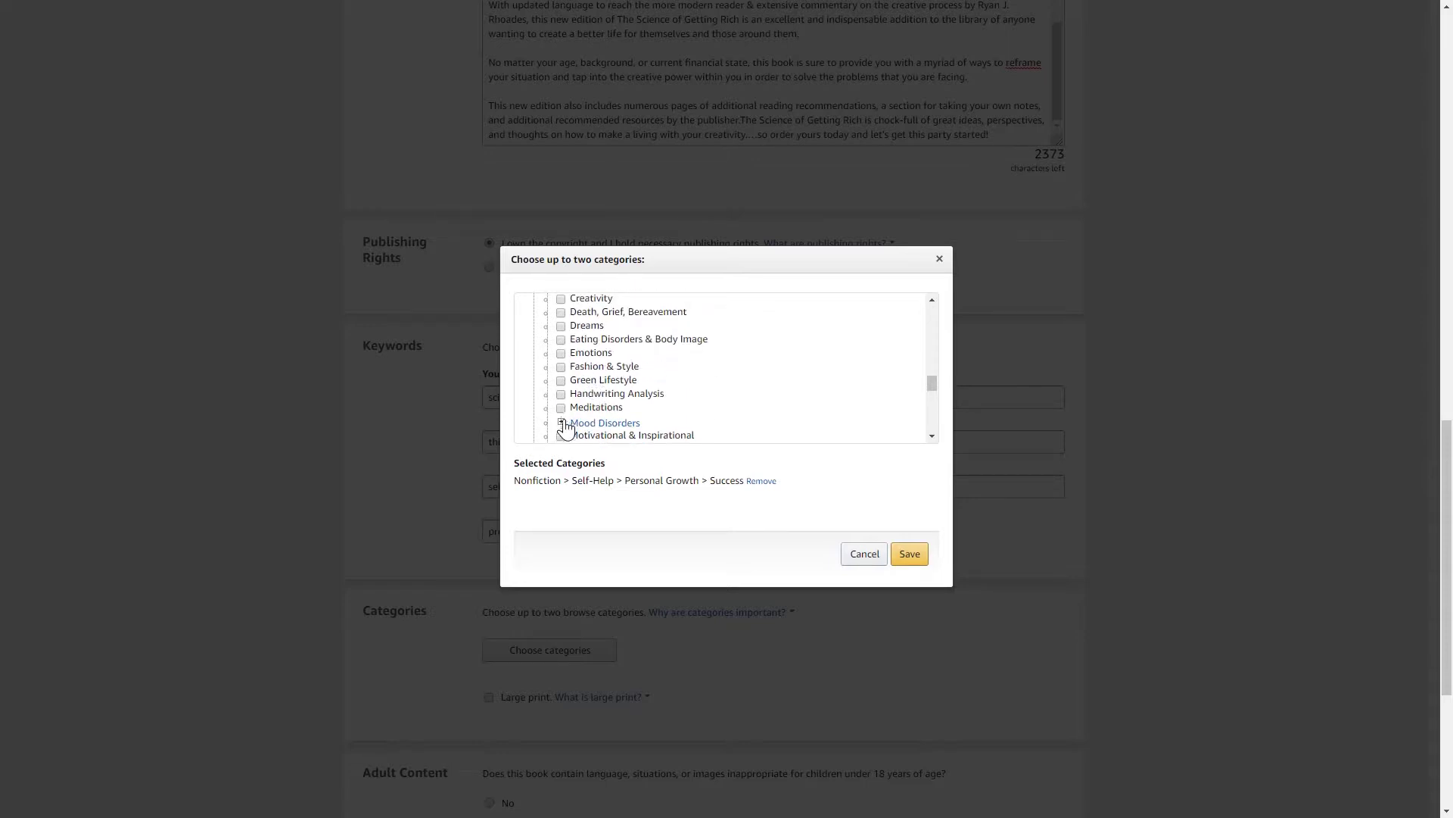
scroll(564, 429, "up", 3)
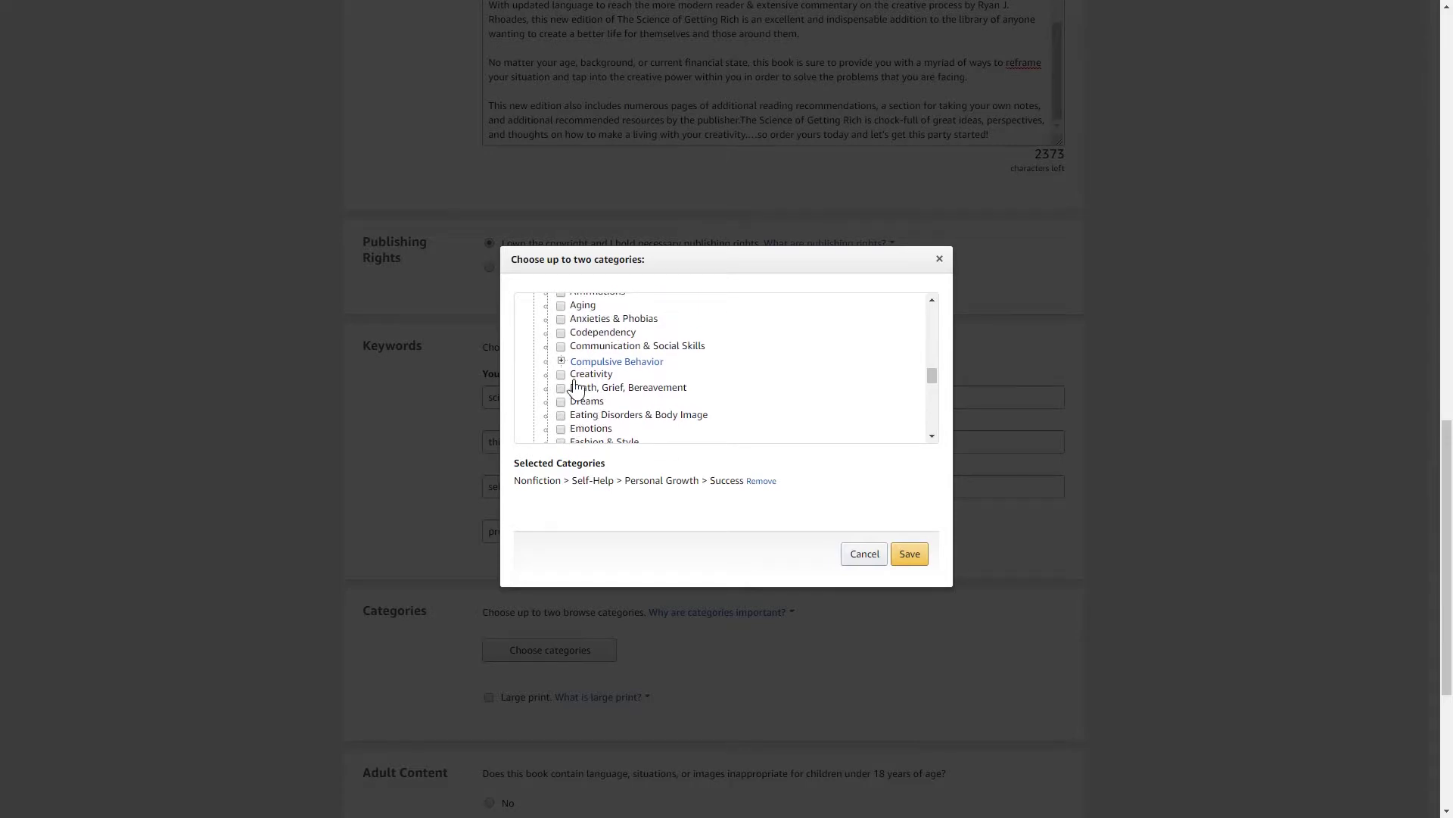
scroll(564, 384, "up", 3)
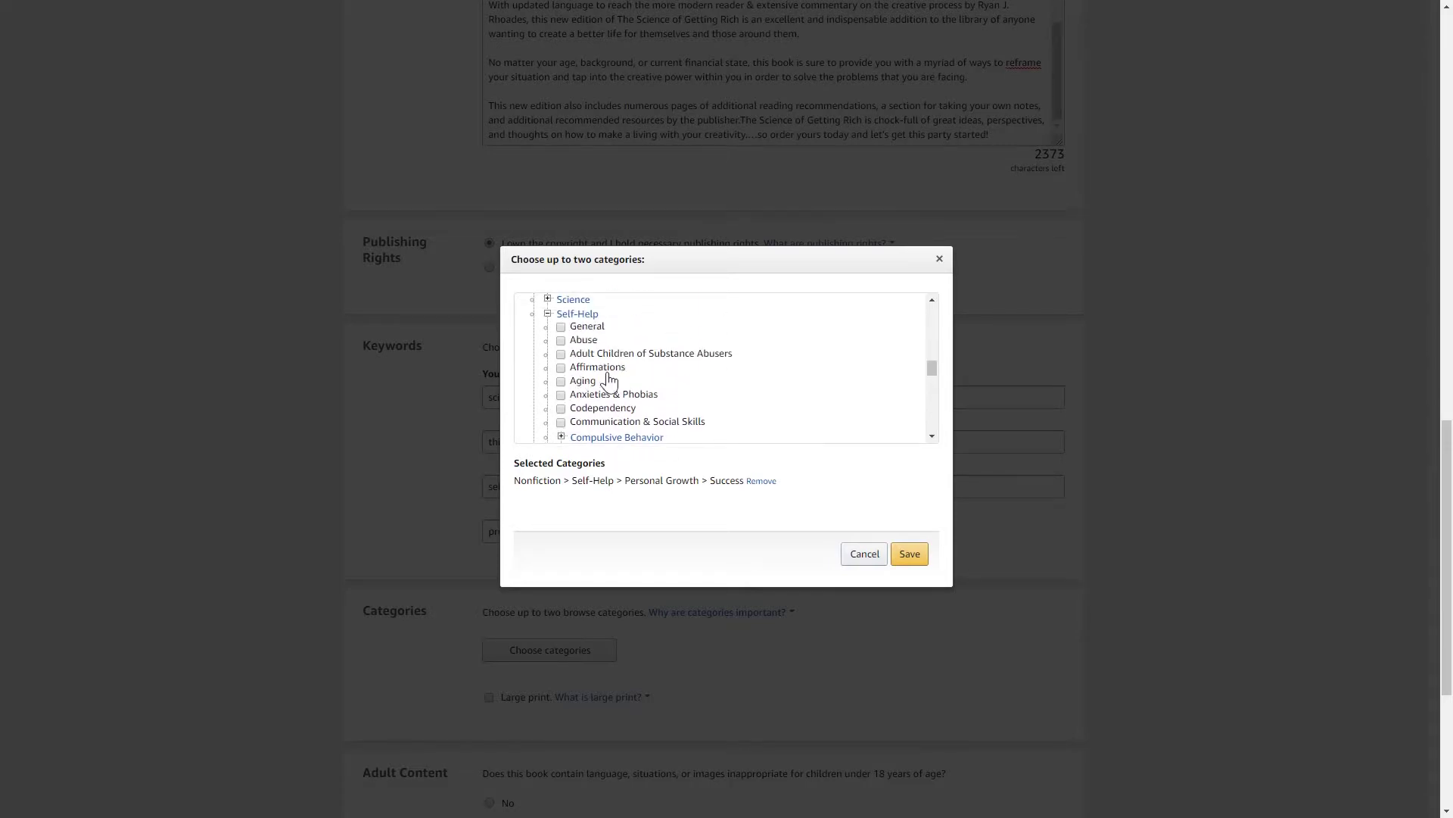
scroll(634, 374, "down", 10)
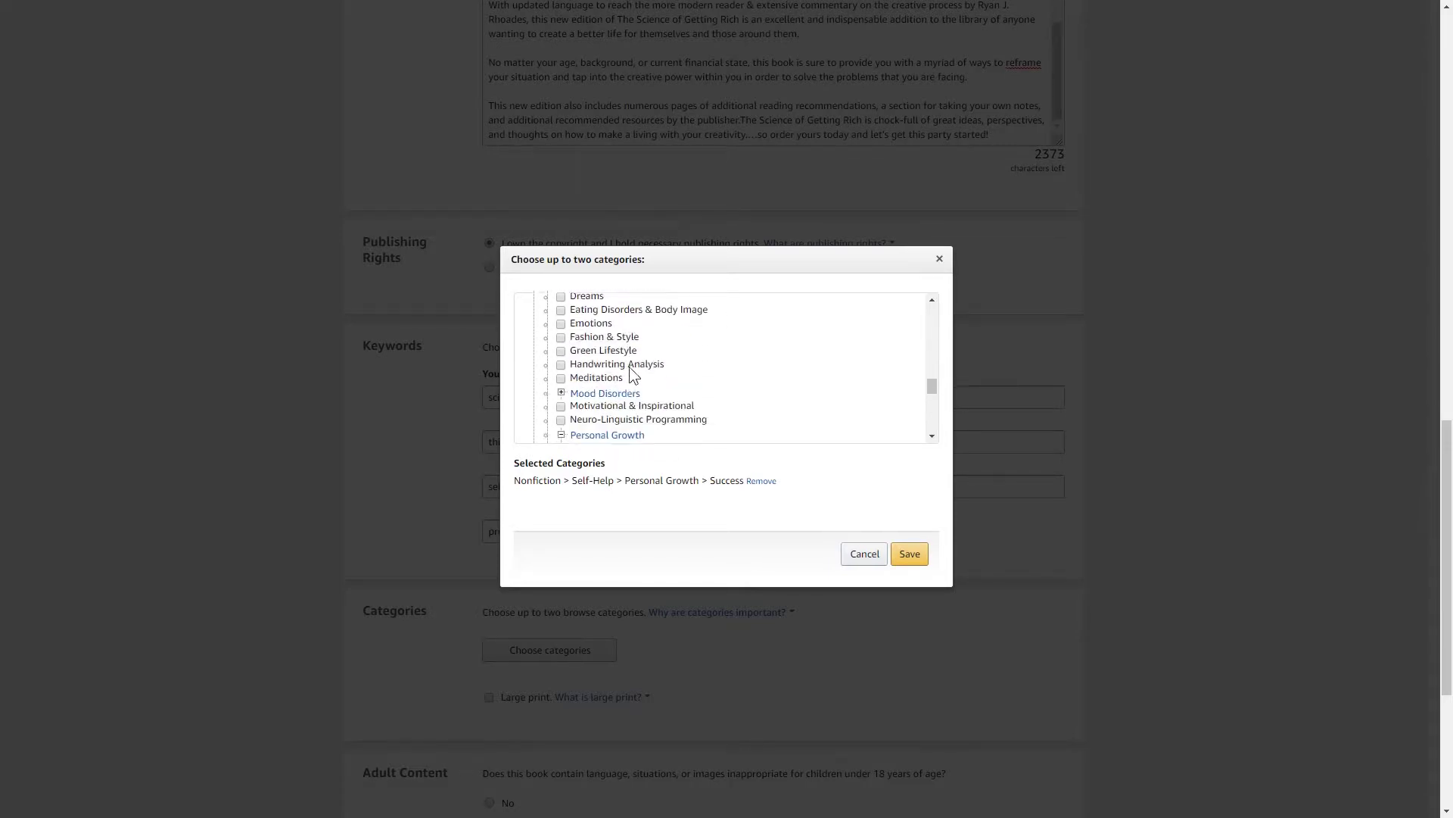
scroll(632, 376, "down", 1)
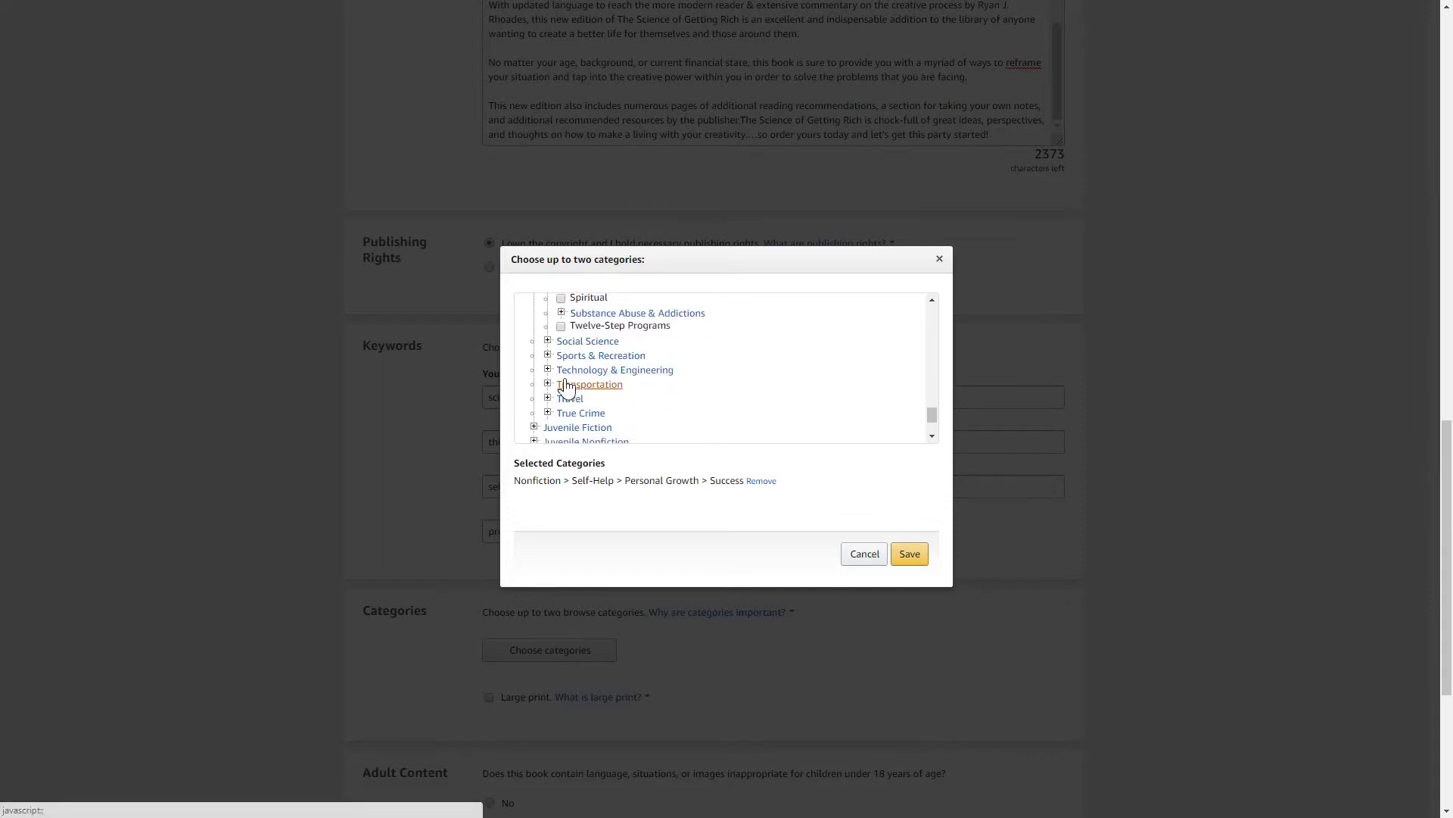
scroll(599, 362, "down", 2)
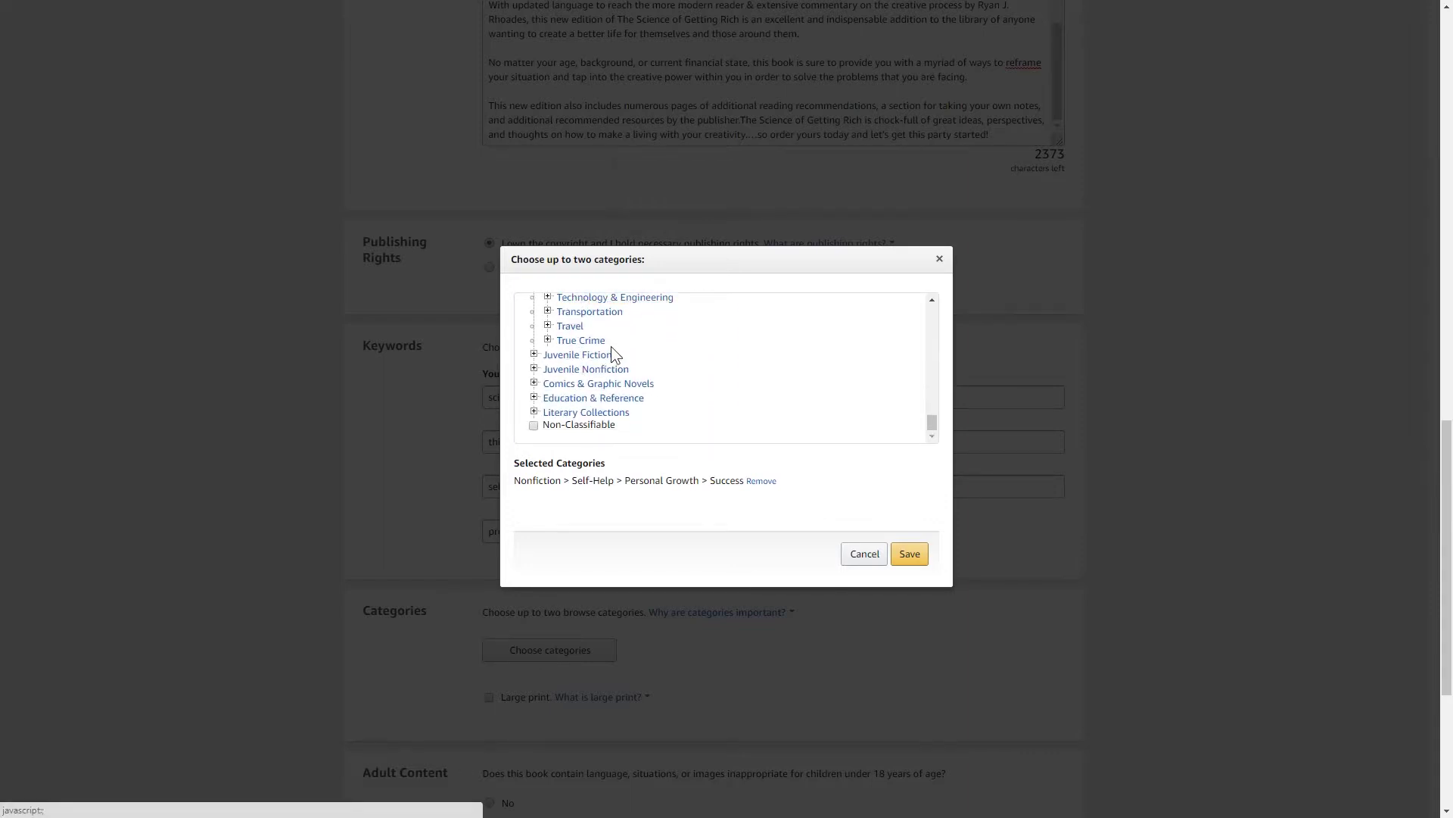
scroll(628, 360, "up", 8)
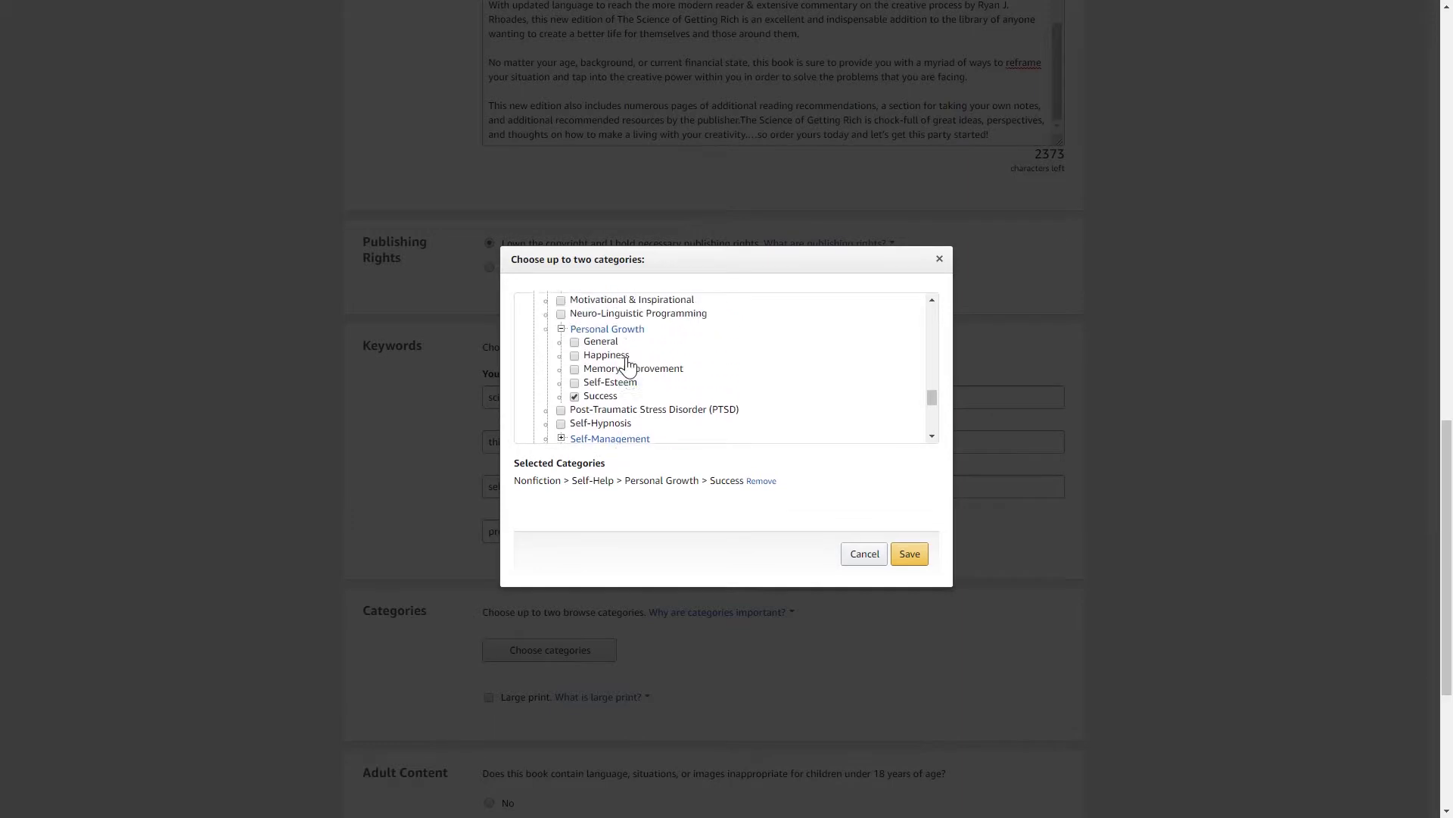
scroll(582, 373, "up", 6)
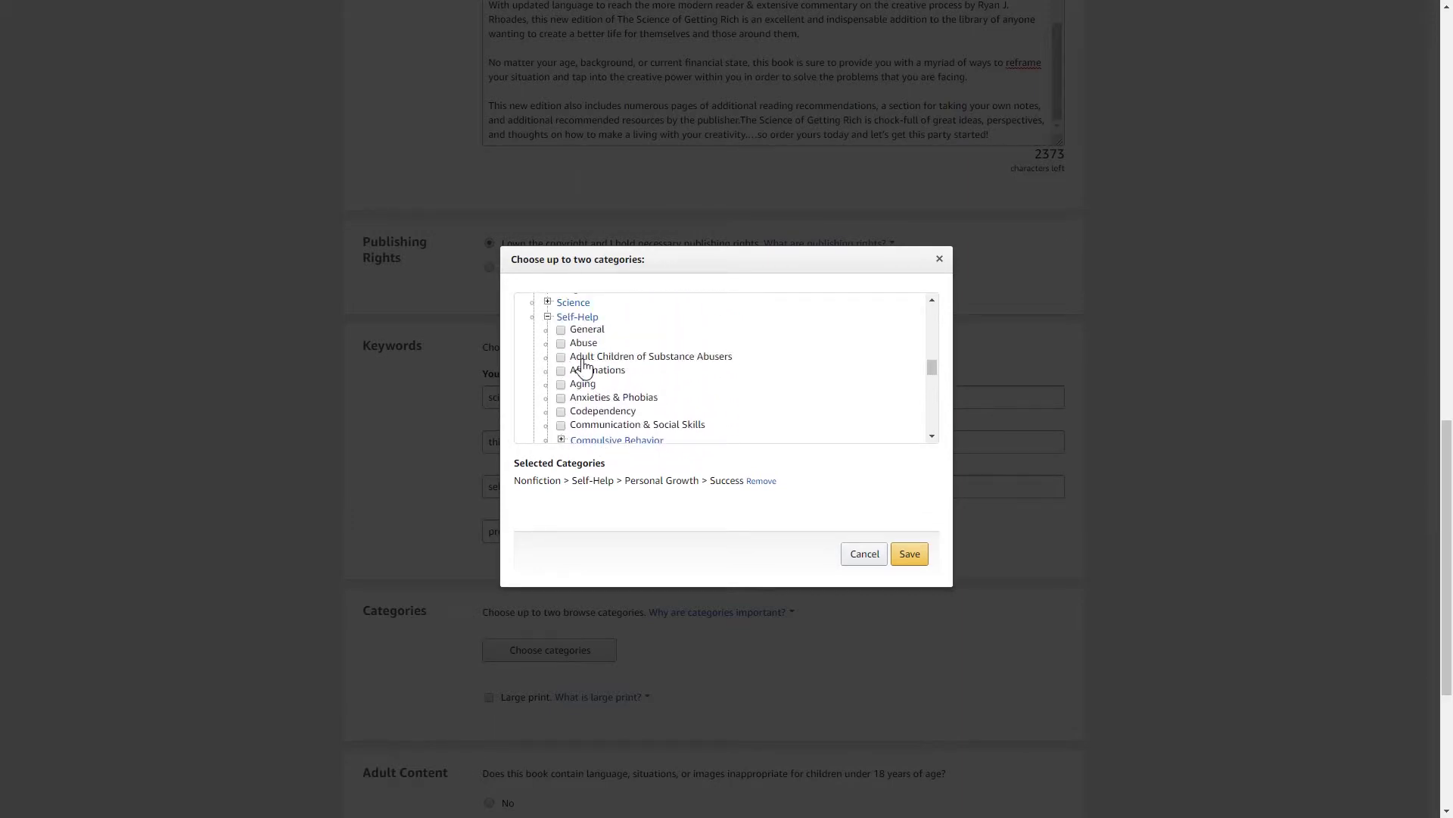
scroll(570, 356, "up", 5)
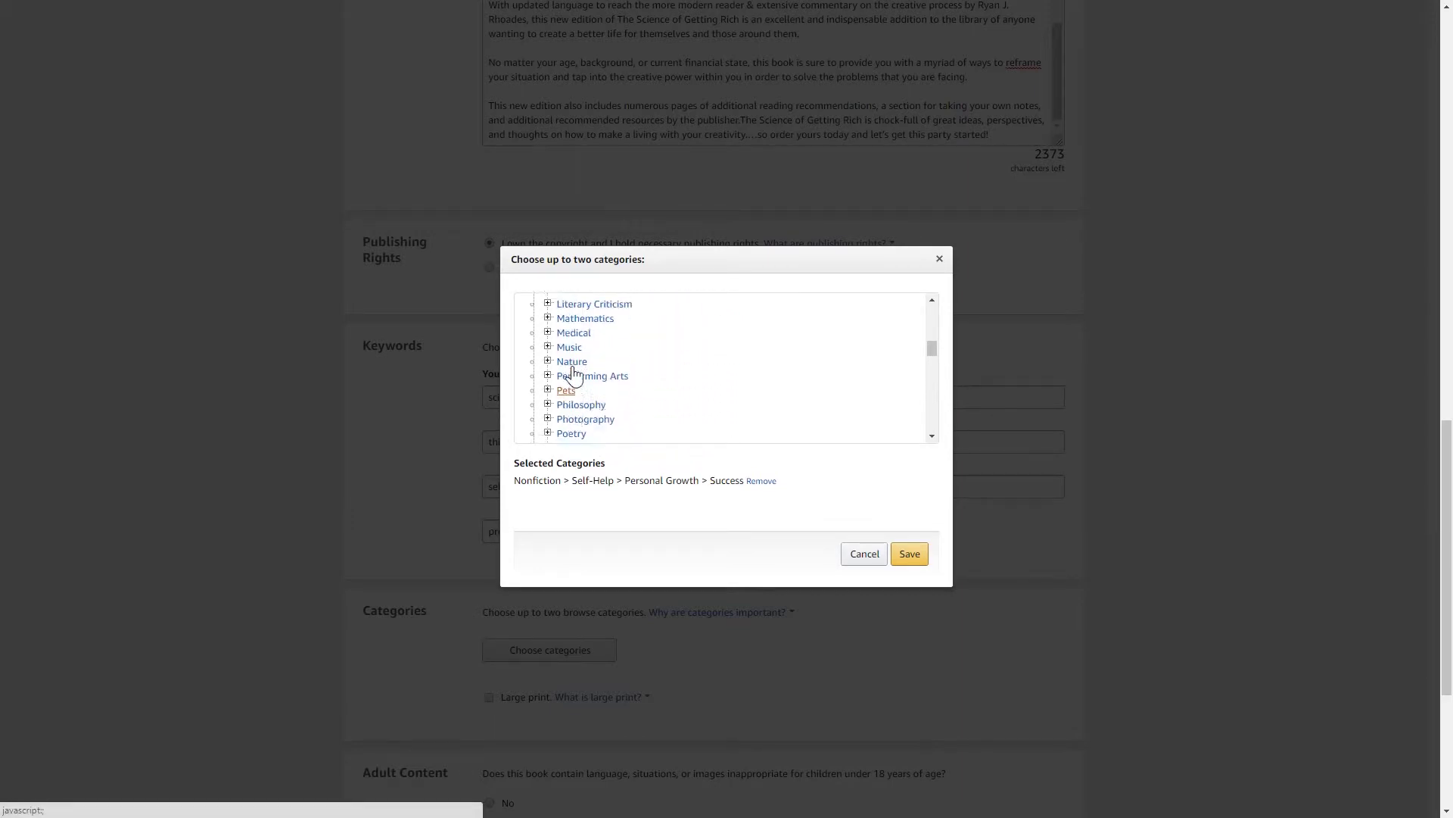
scroll(626, 365, "up", 4)
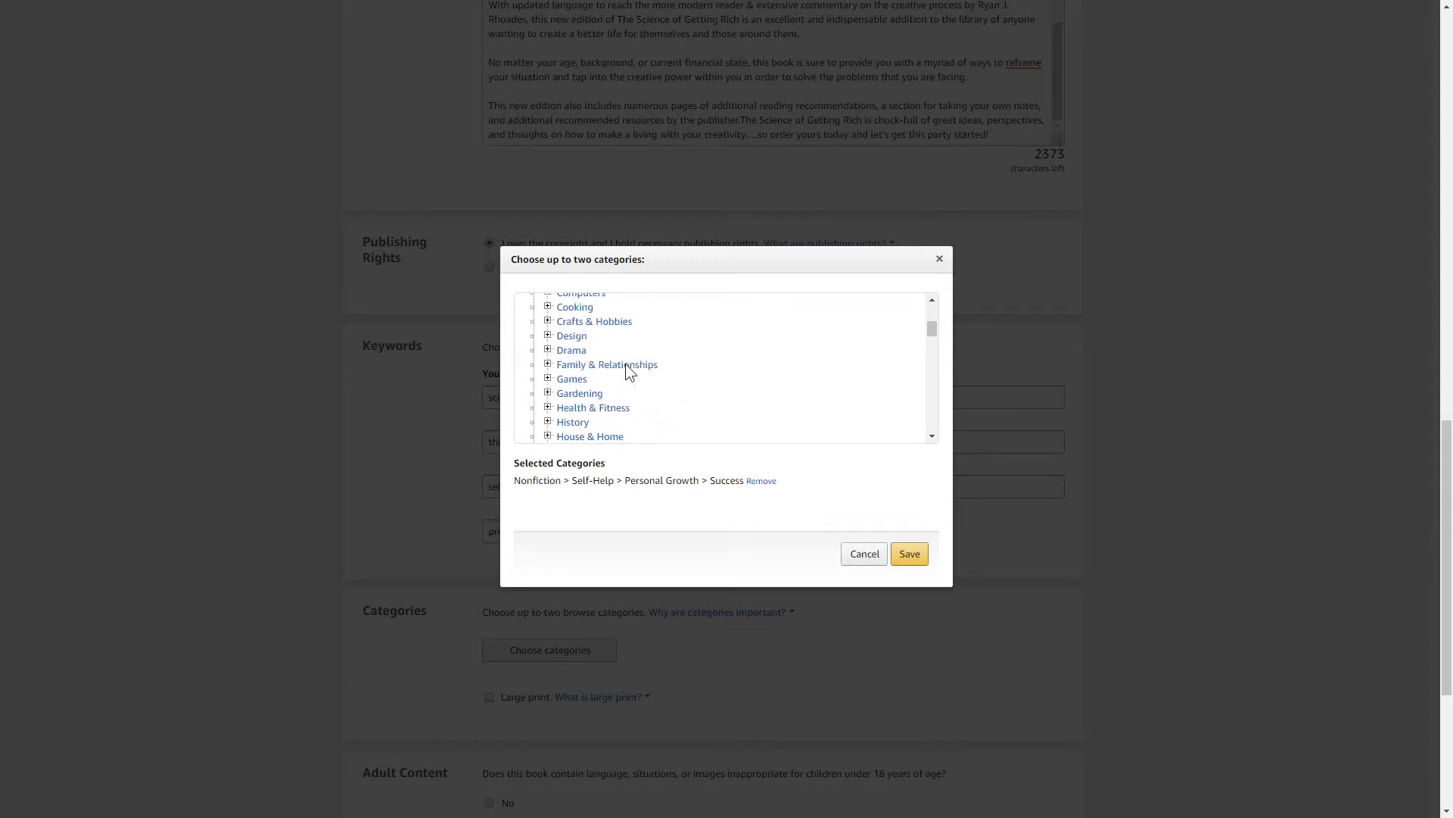
scroll(625, 371, "up", 2)
Select Creativity under Self-Help as the second category and save the category choices.
scroll(625, 371, "down", 8)
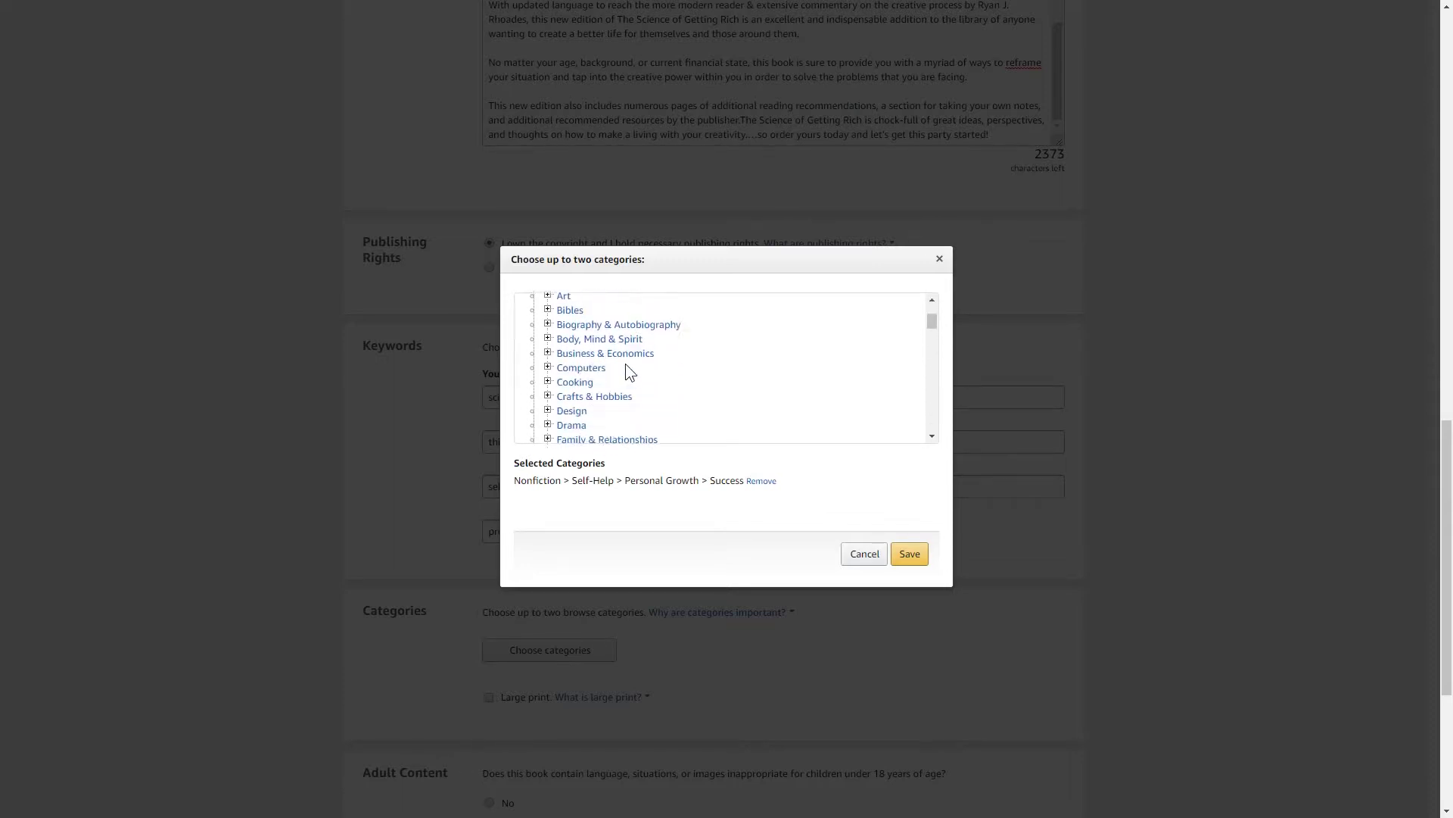
scroll(605, 365, "down", 4)
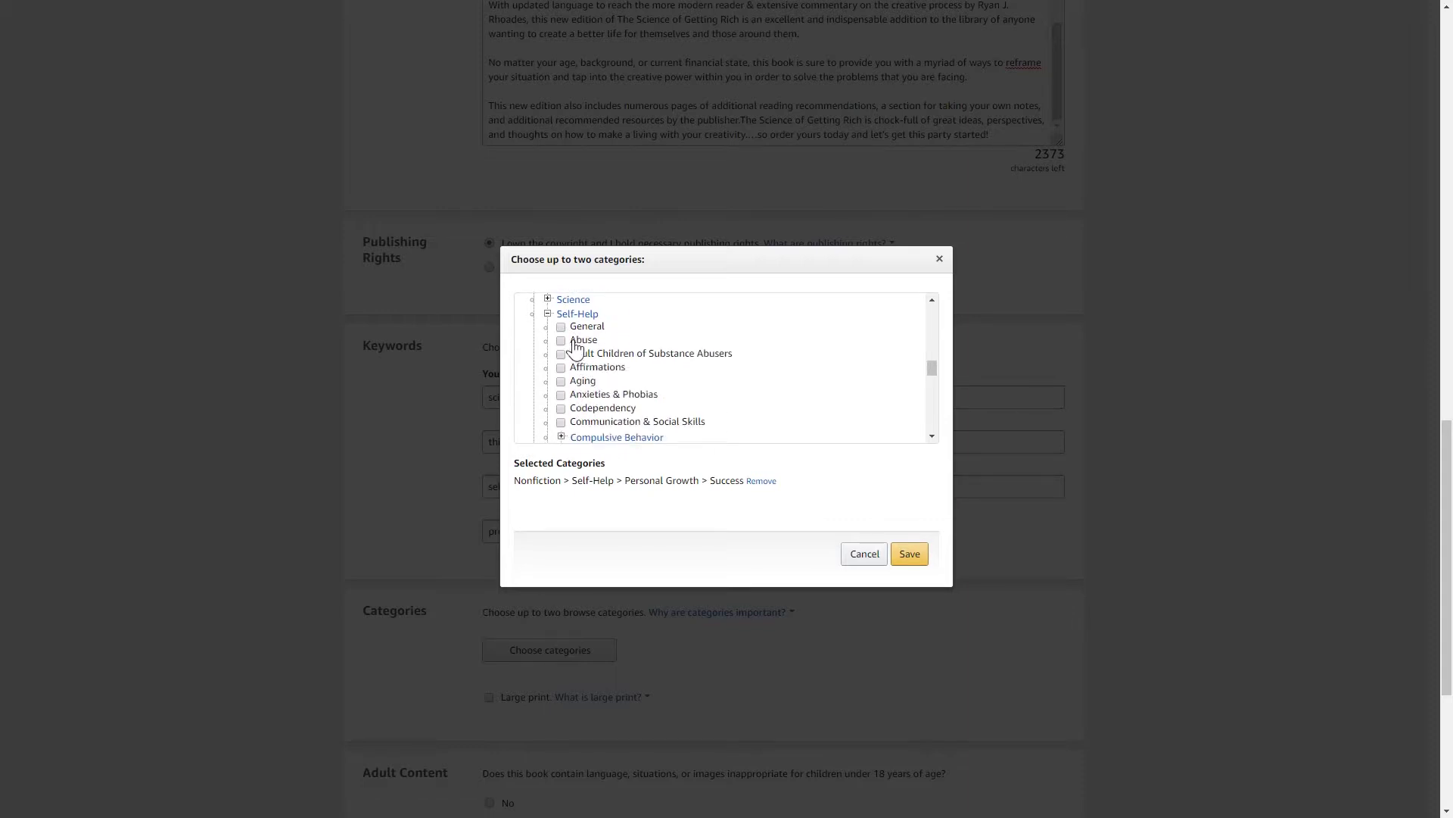
scroll(594, 375, "down", 4)
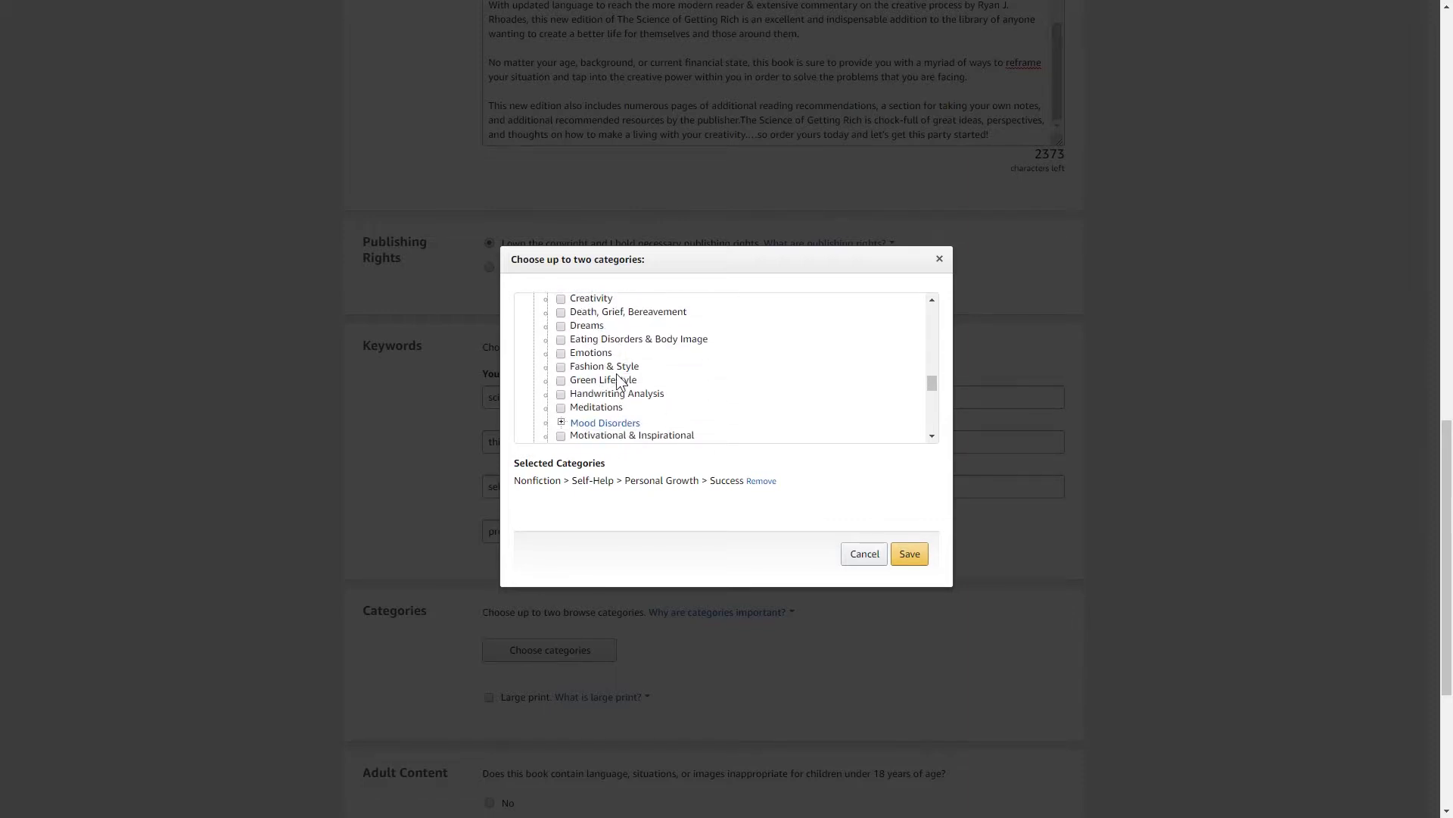
left_click(560, 300)
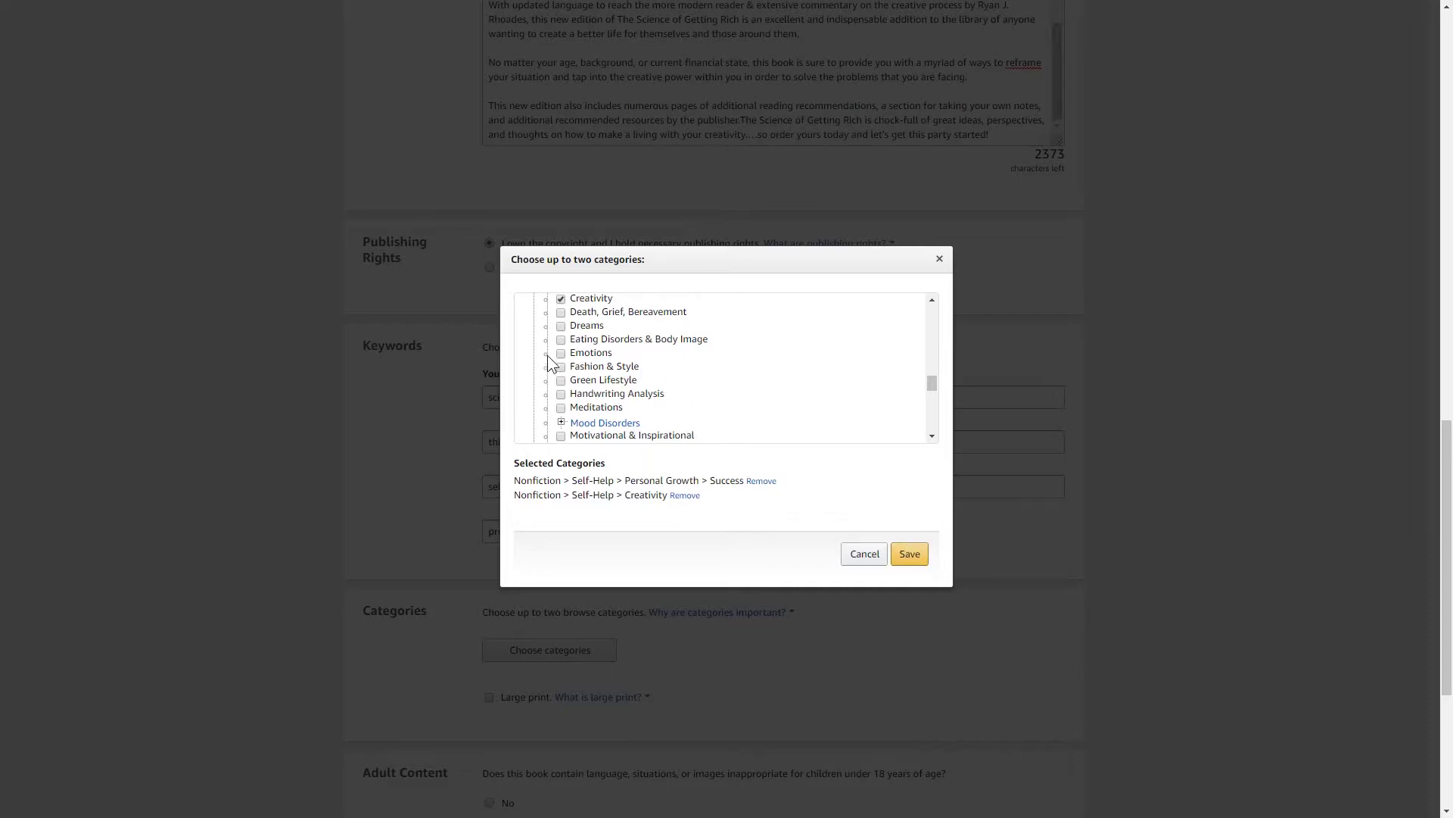
left_click(920, 556)
Answer No to the adult content question and submit the paperback details.
scroll(571, 662, "down", 2)
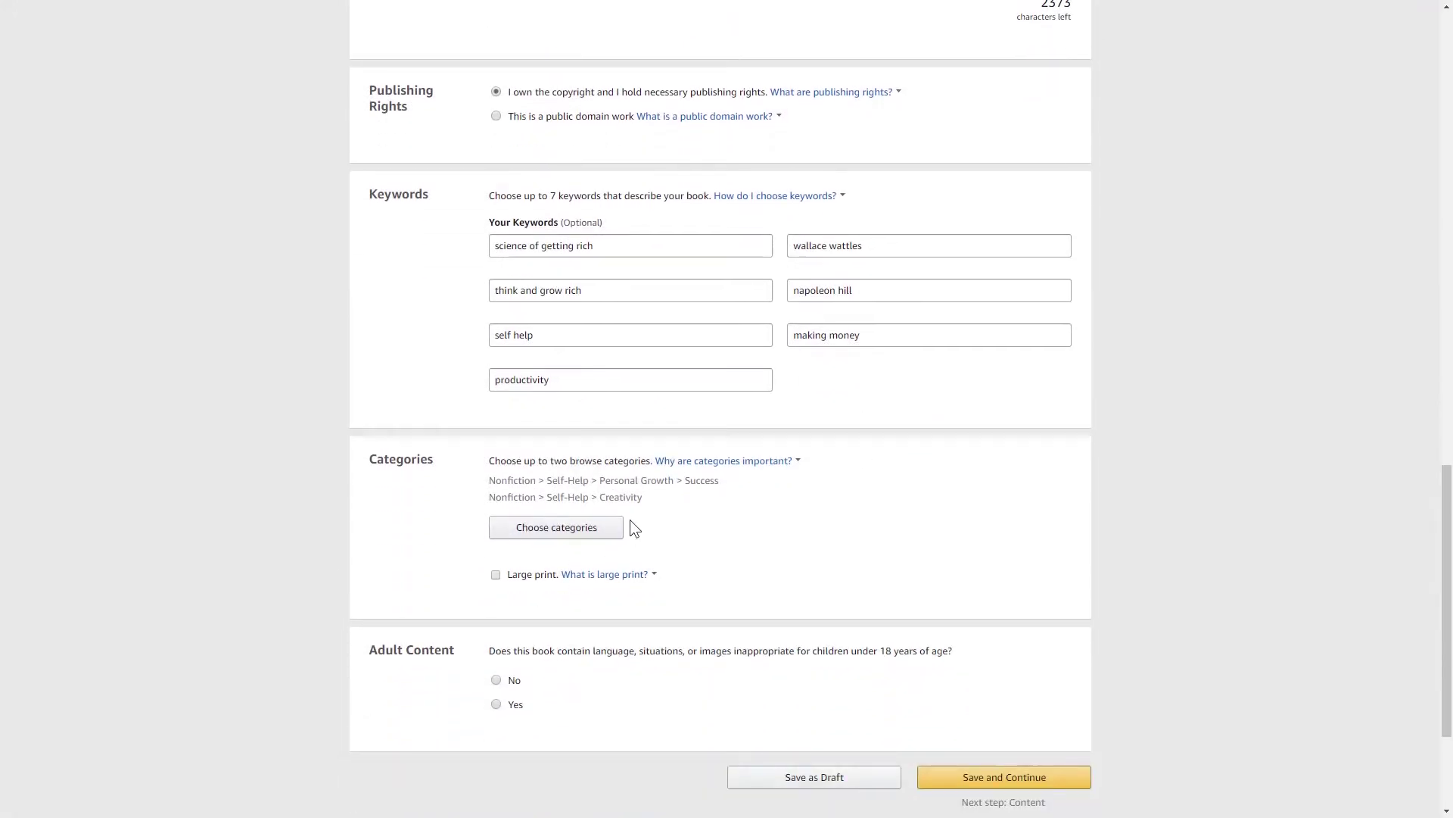
scroll(651, 600, "down", 1)
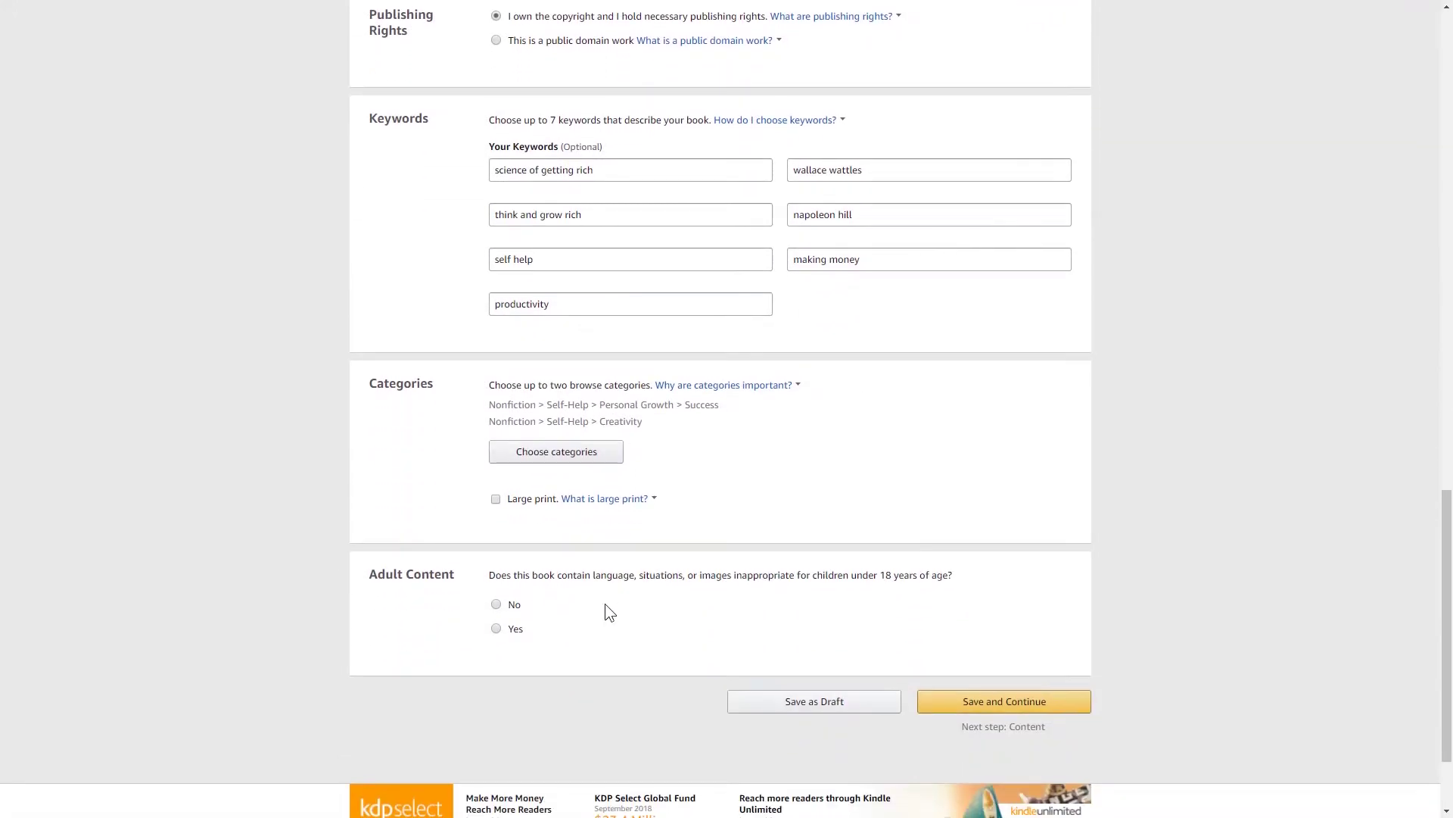
left_click(497, 607)
left_click(998, 700)
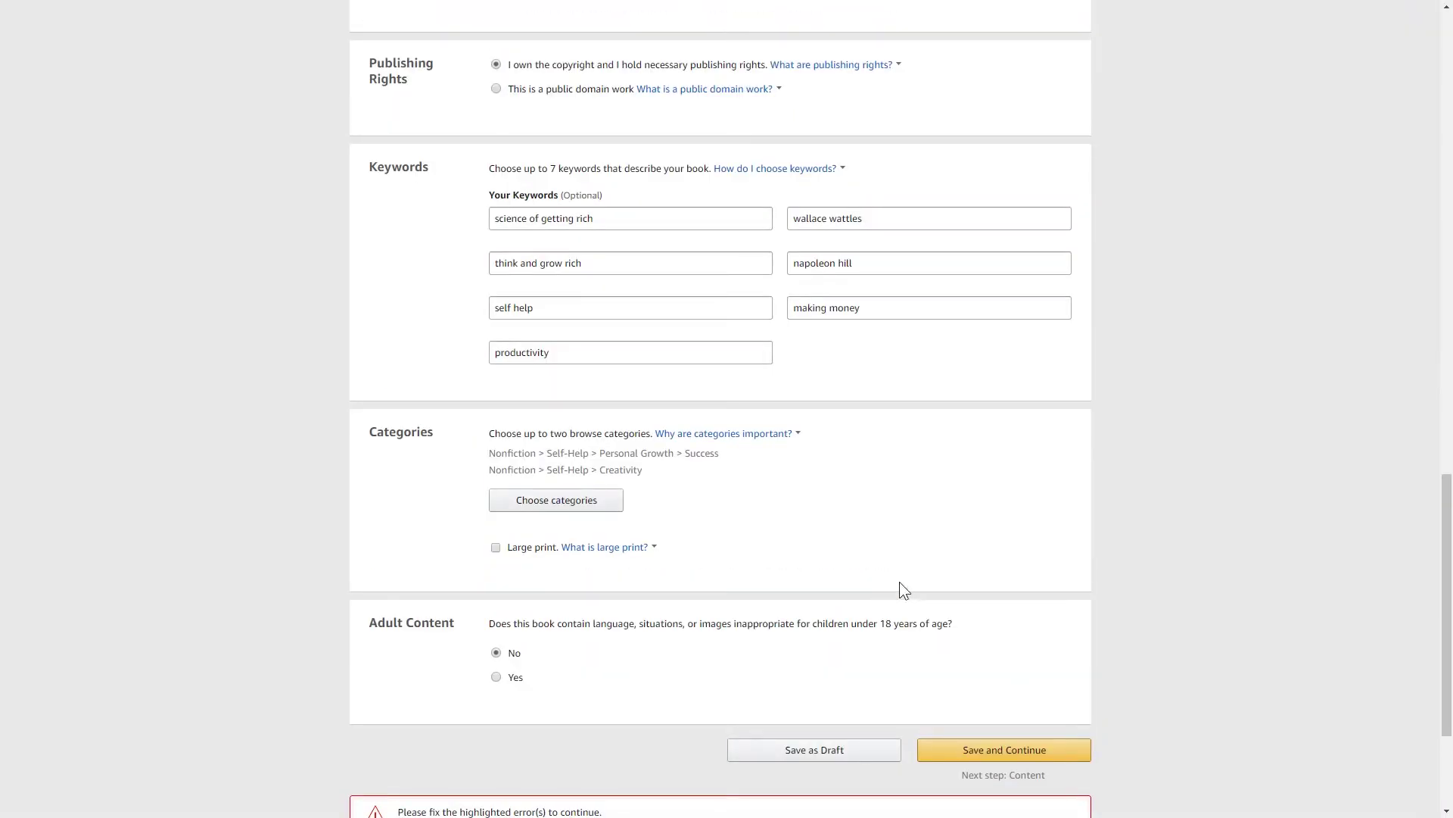
Correct the flagged edition number and save the details again to continue to the paperback content.
scroll(899, 583, "down", 3)
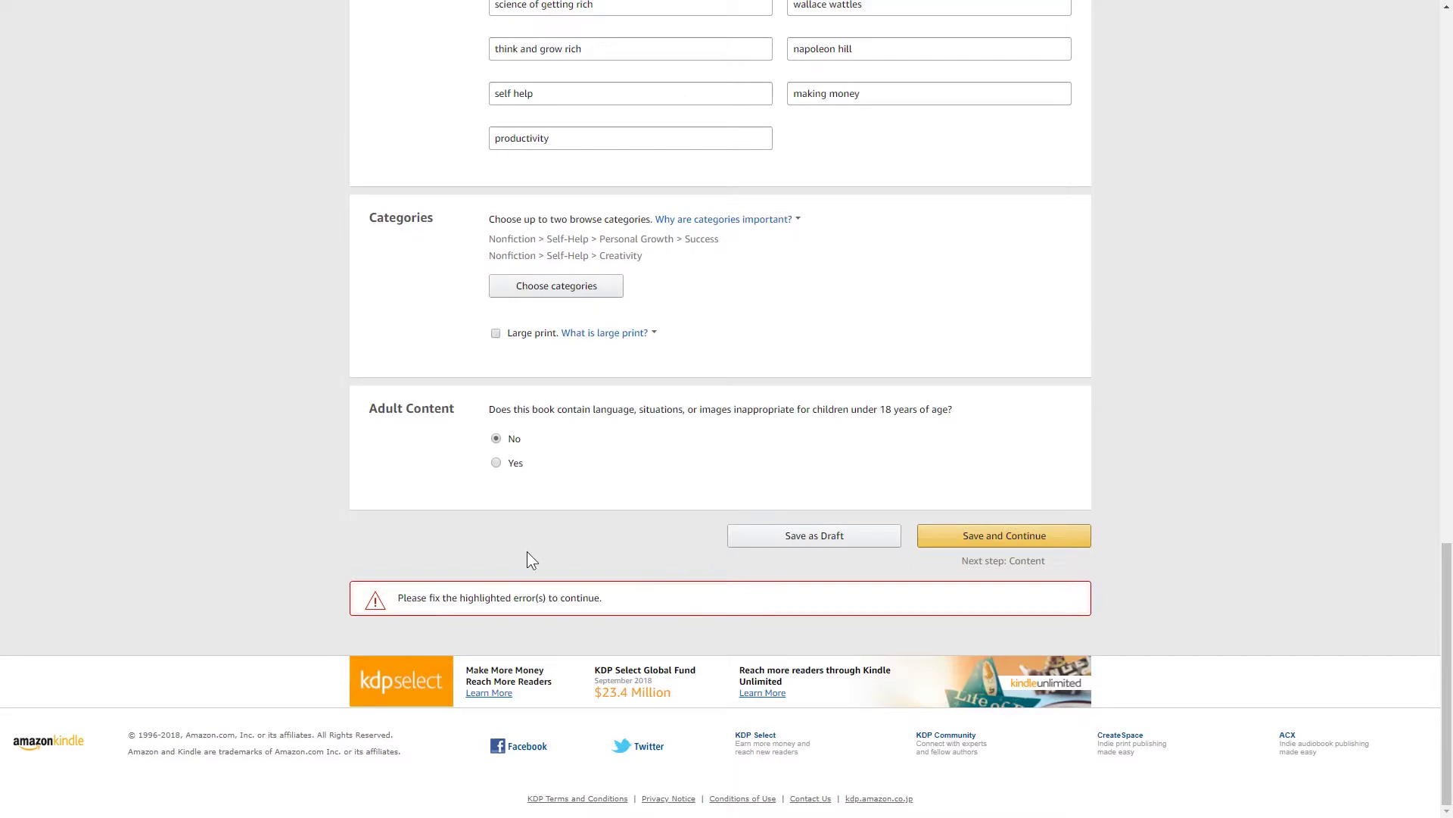
scroll(530, 553, "up", 15)
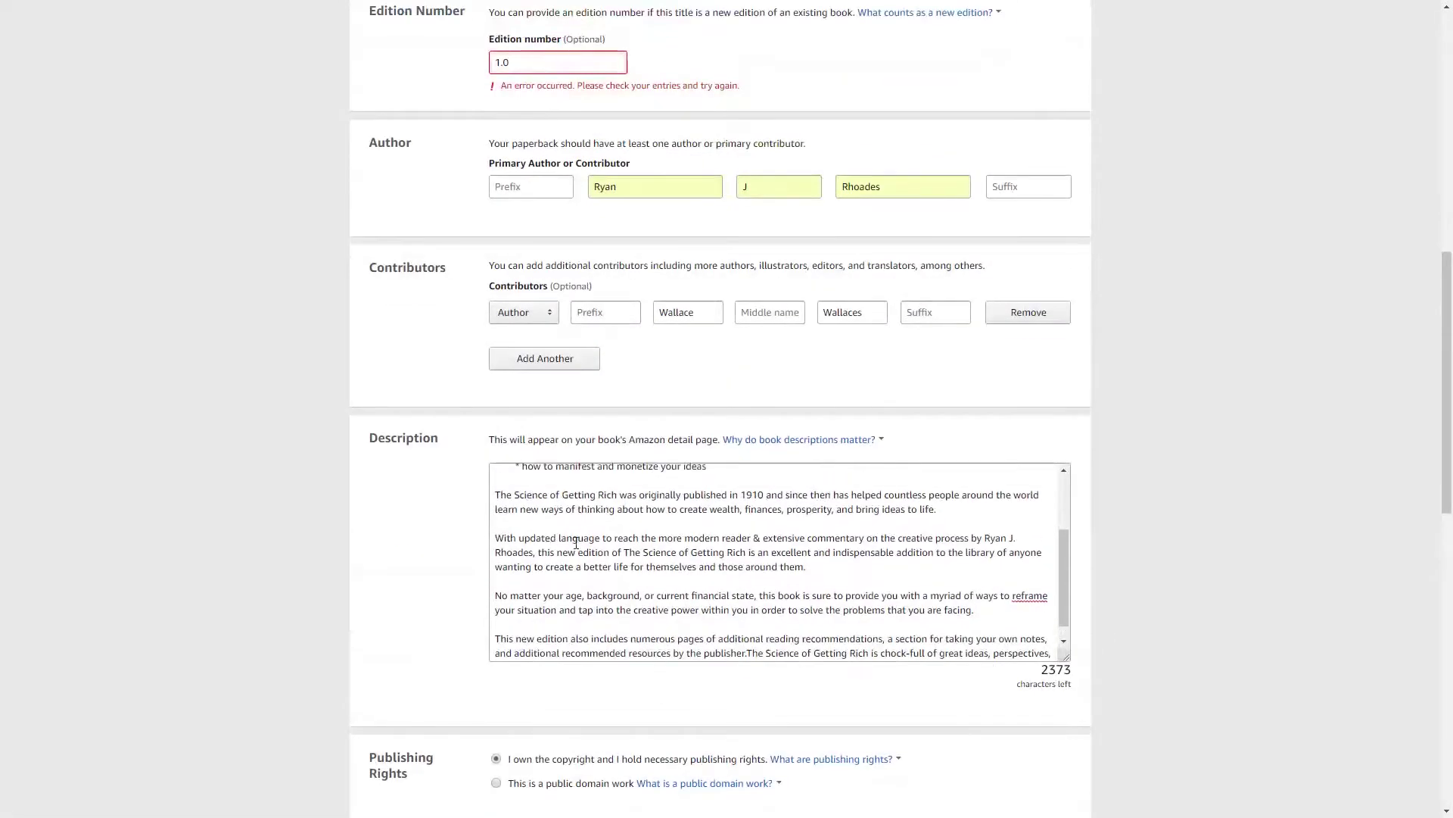
scroll(575, 543, "up", 2)
scroll(321, 411, "up", 3)
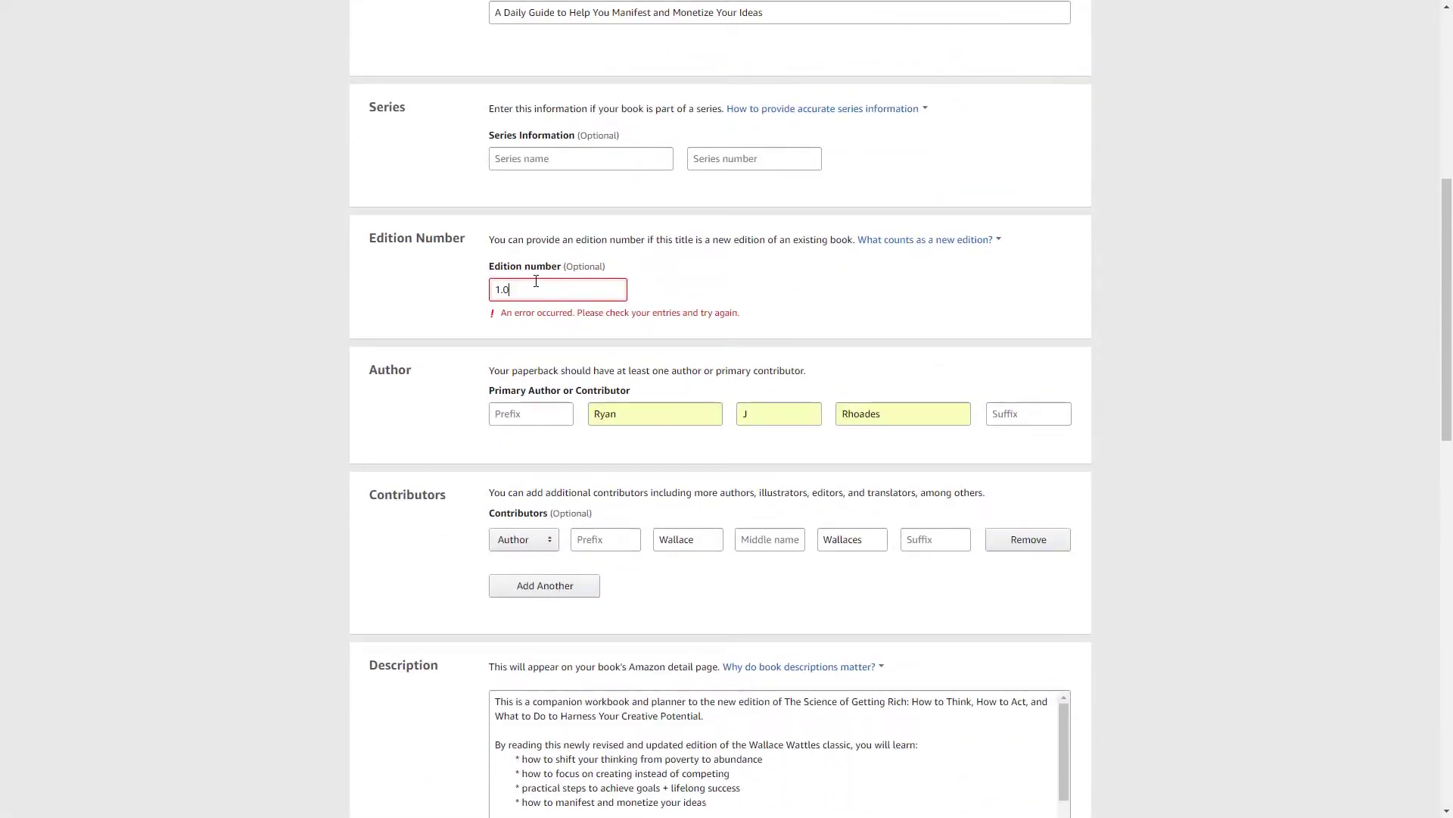
scroll(561, 286, "down", 20)
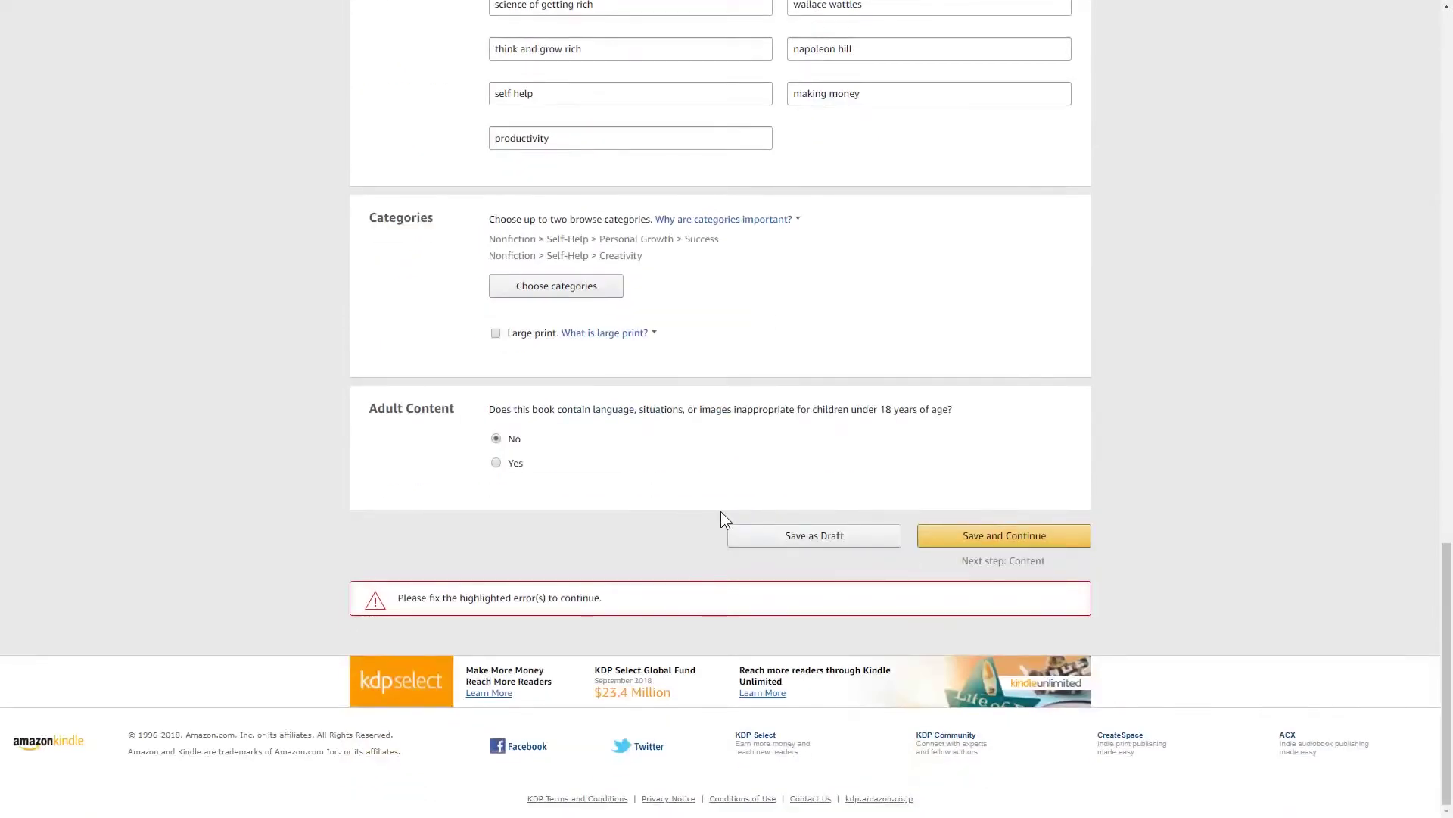
left_click(972, 542)
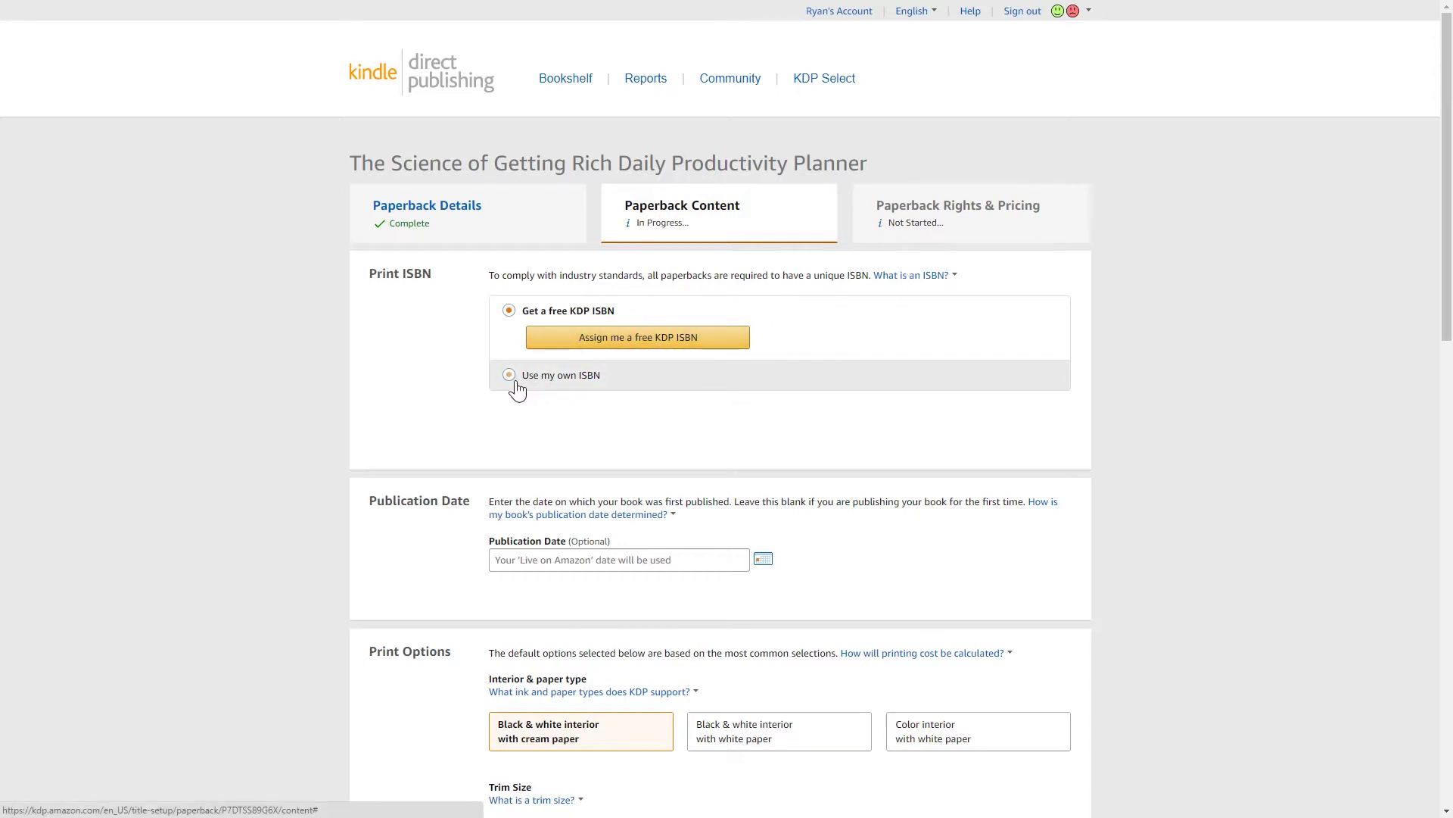
Assign a free KDP ISBN to the paperback and confirm the assignment.
left_click(638, 338)
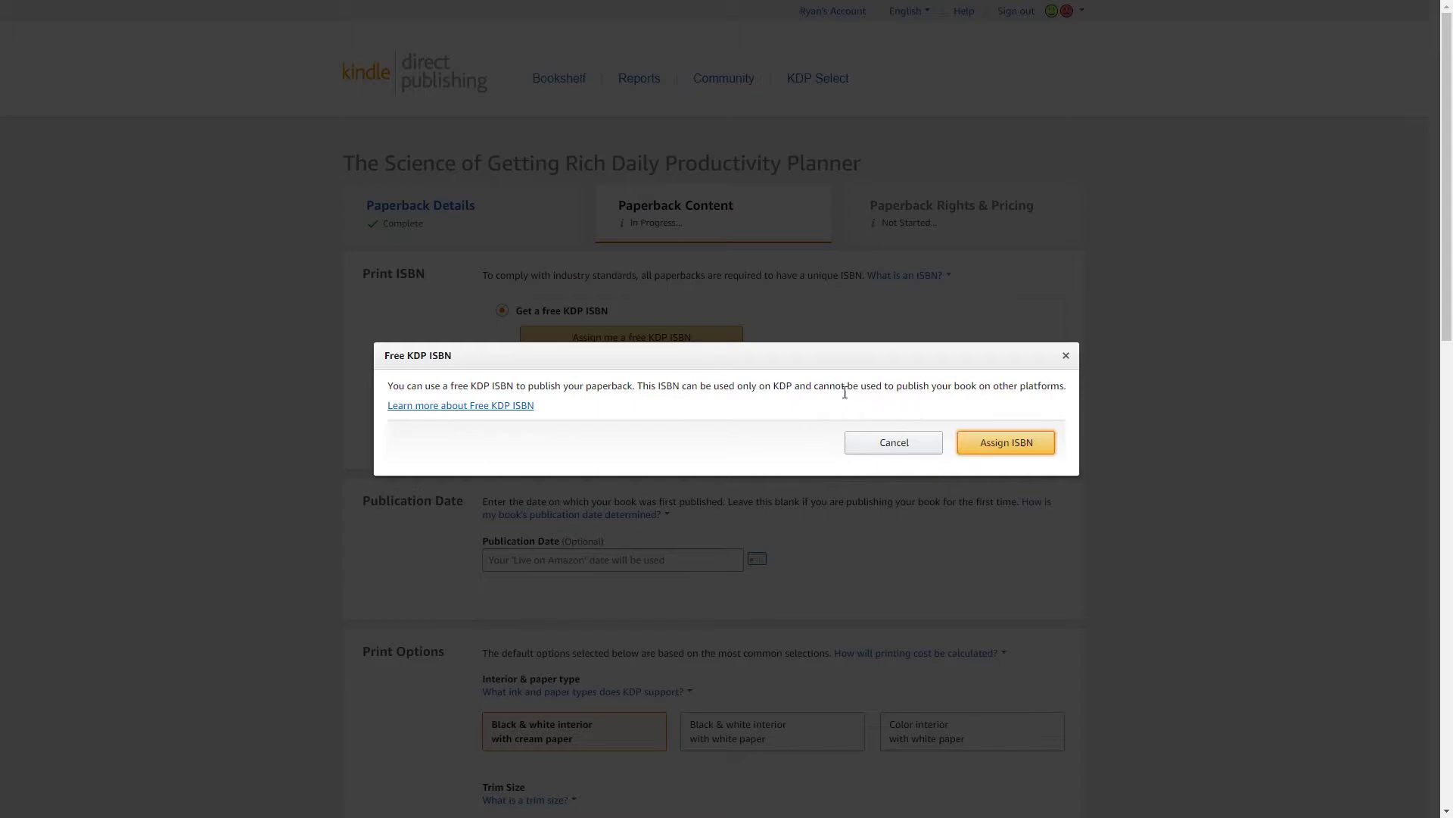
left_click_drag(845, 393, 975, 388)
left_click(997, 410)
left_click(993, 446)
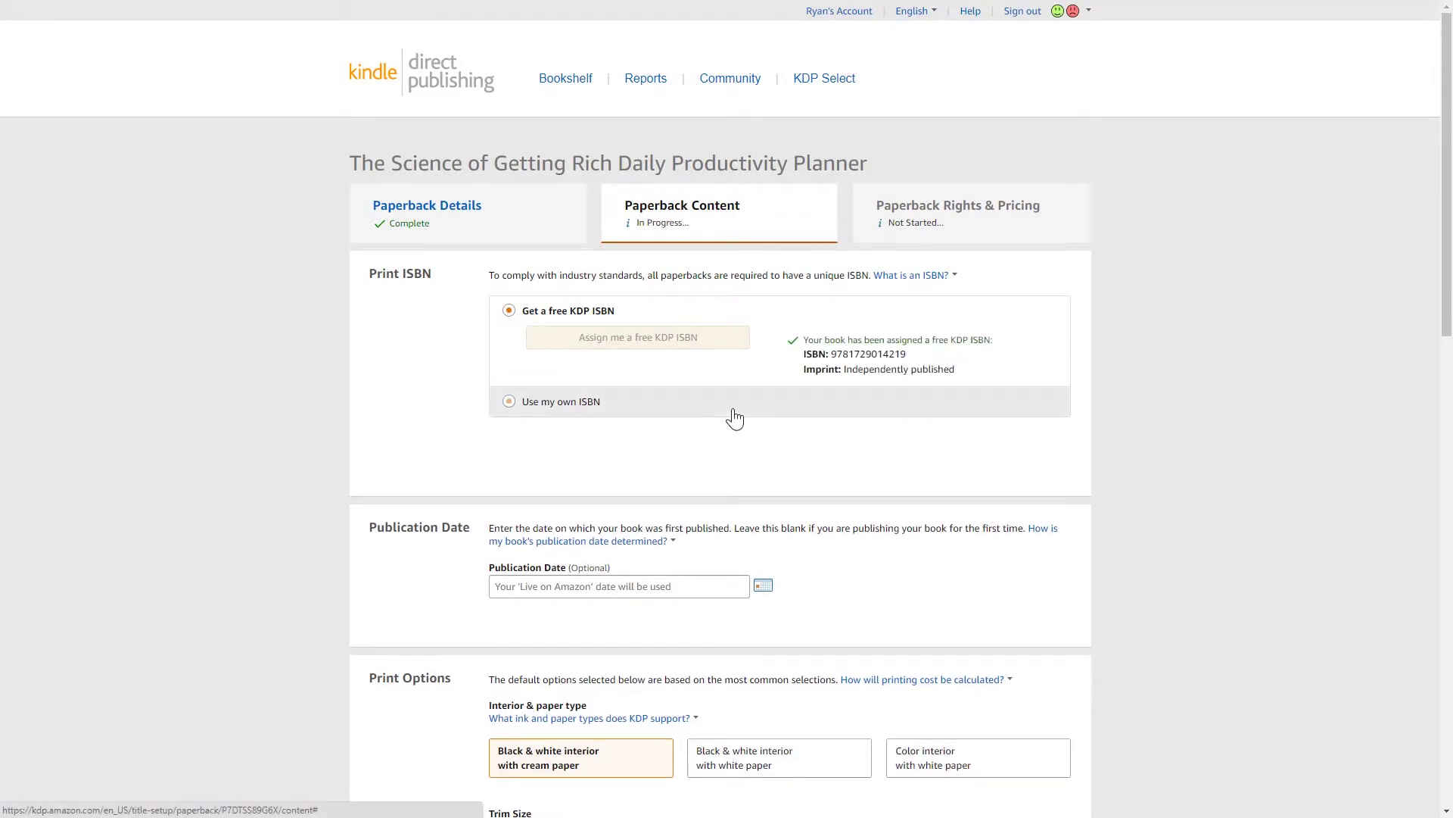
Review the ISBN assigned to the book.
left_click_drag(830, 354, 906, 352)
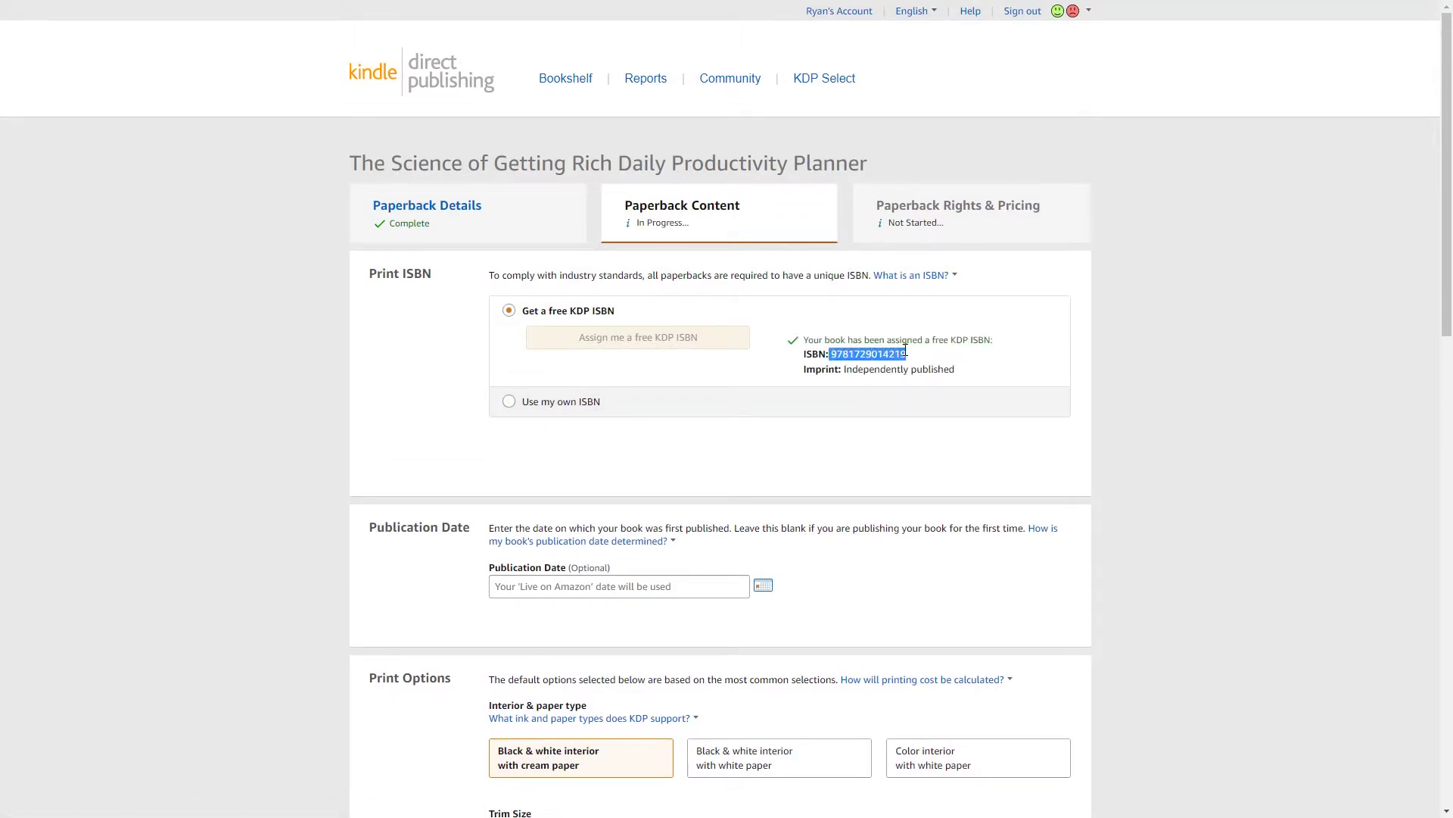
left_click(913, 355)
left_click_drag(899, 354, 799, 343)
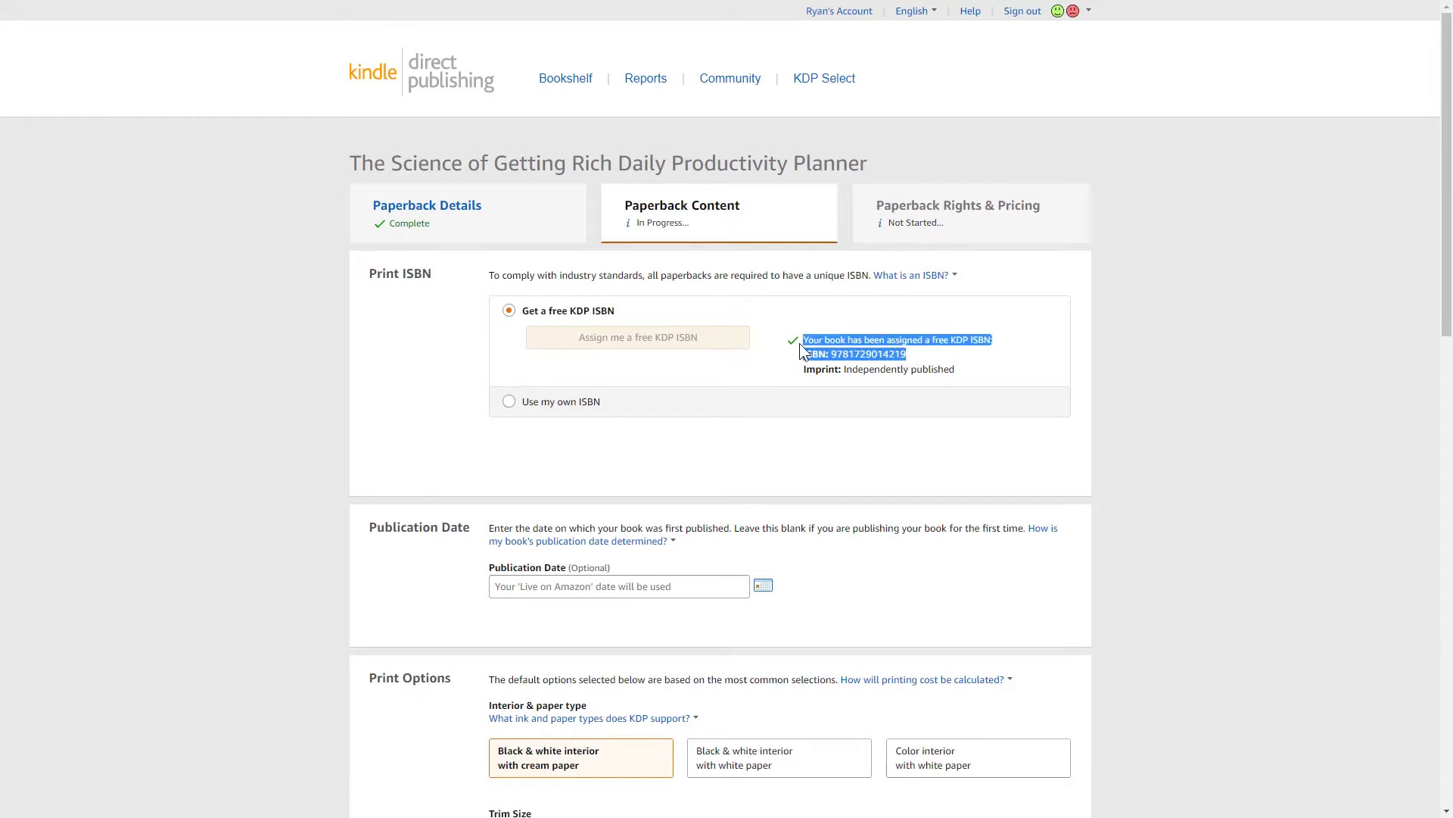
left_click(935, 354)
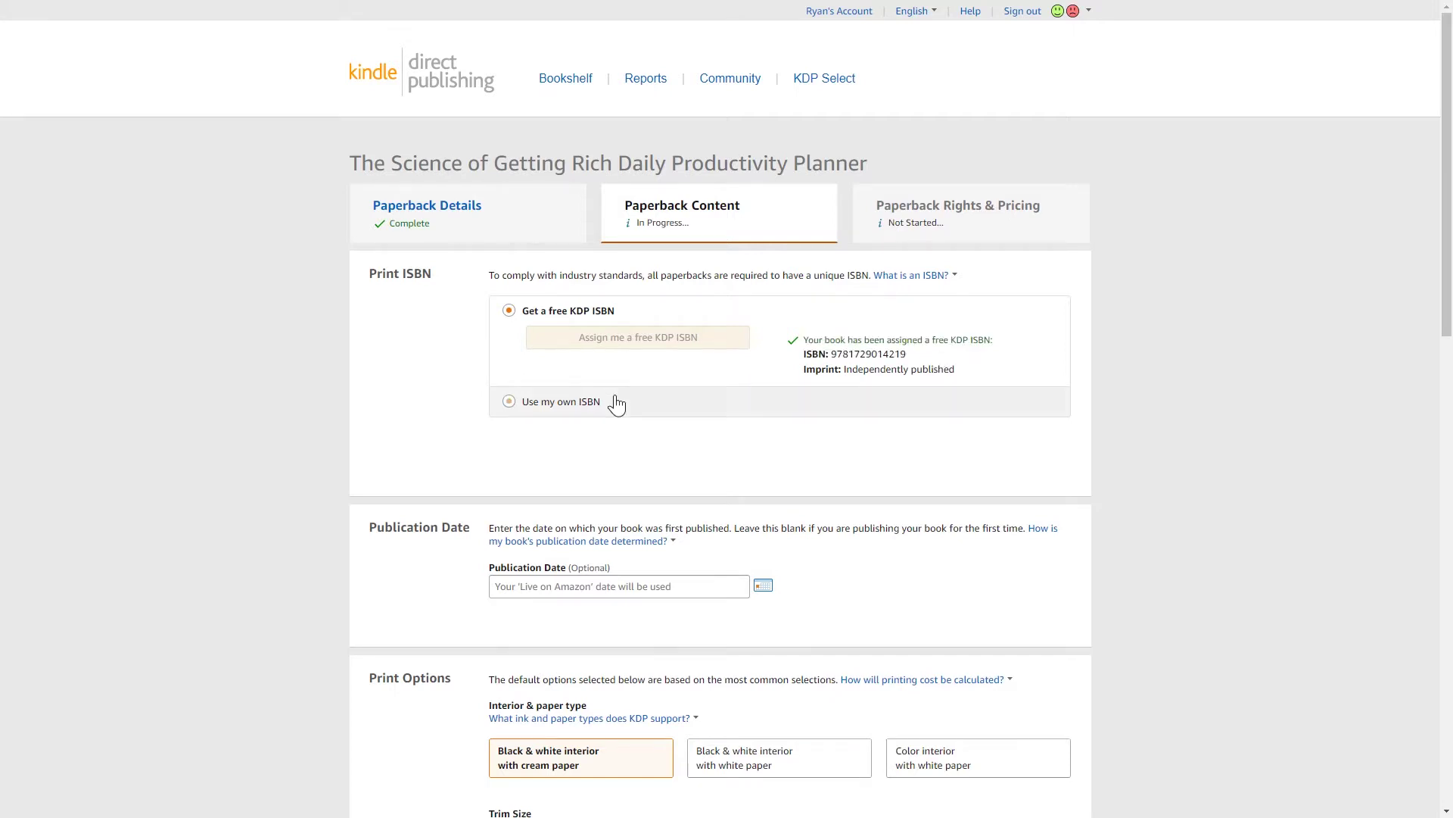
Set the interior and paper type to black & white interior with white paper.
scroll(617, 405, "down", 2)
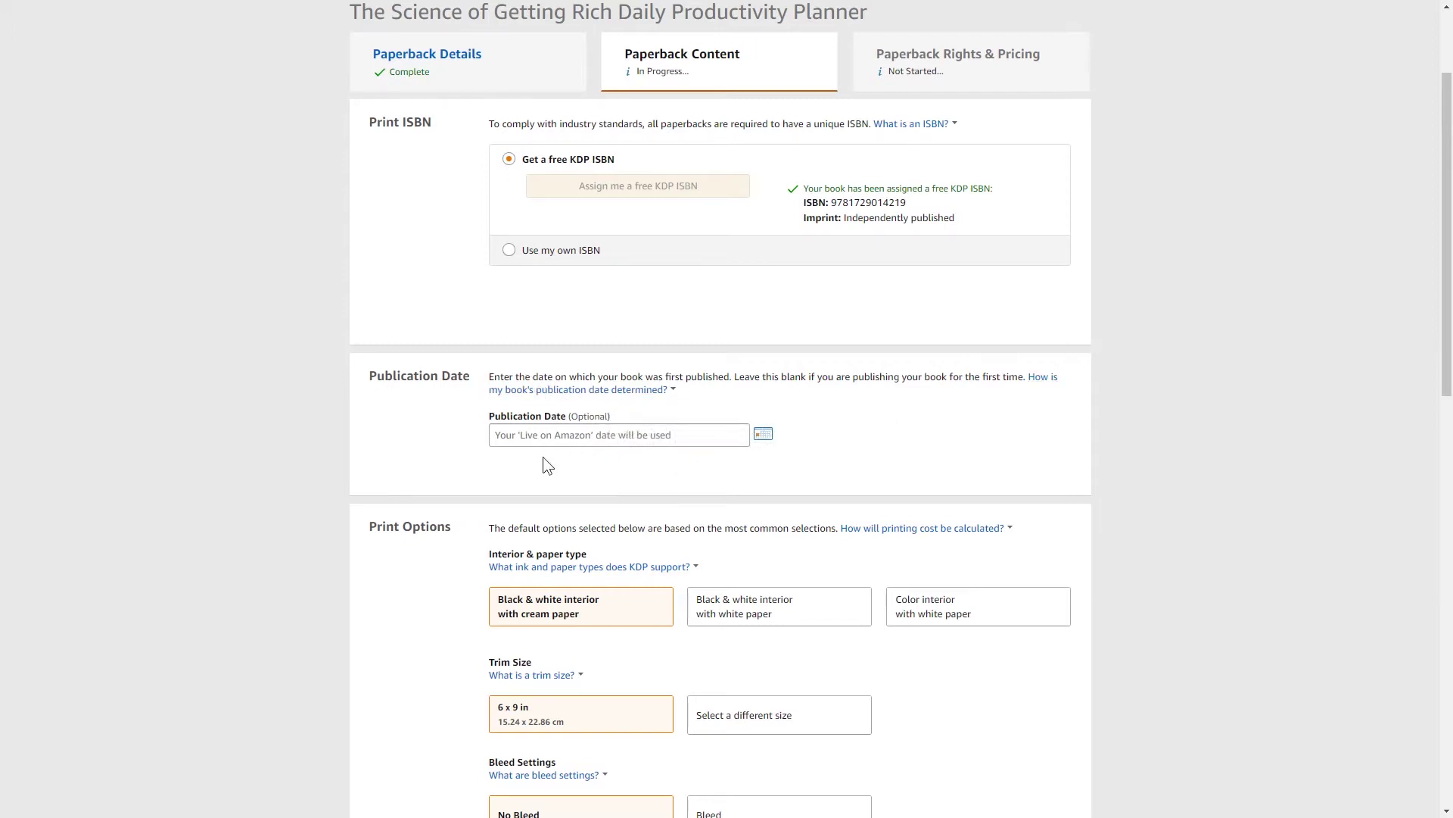
scroll(646, 574, "down", 5)
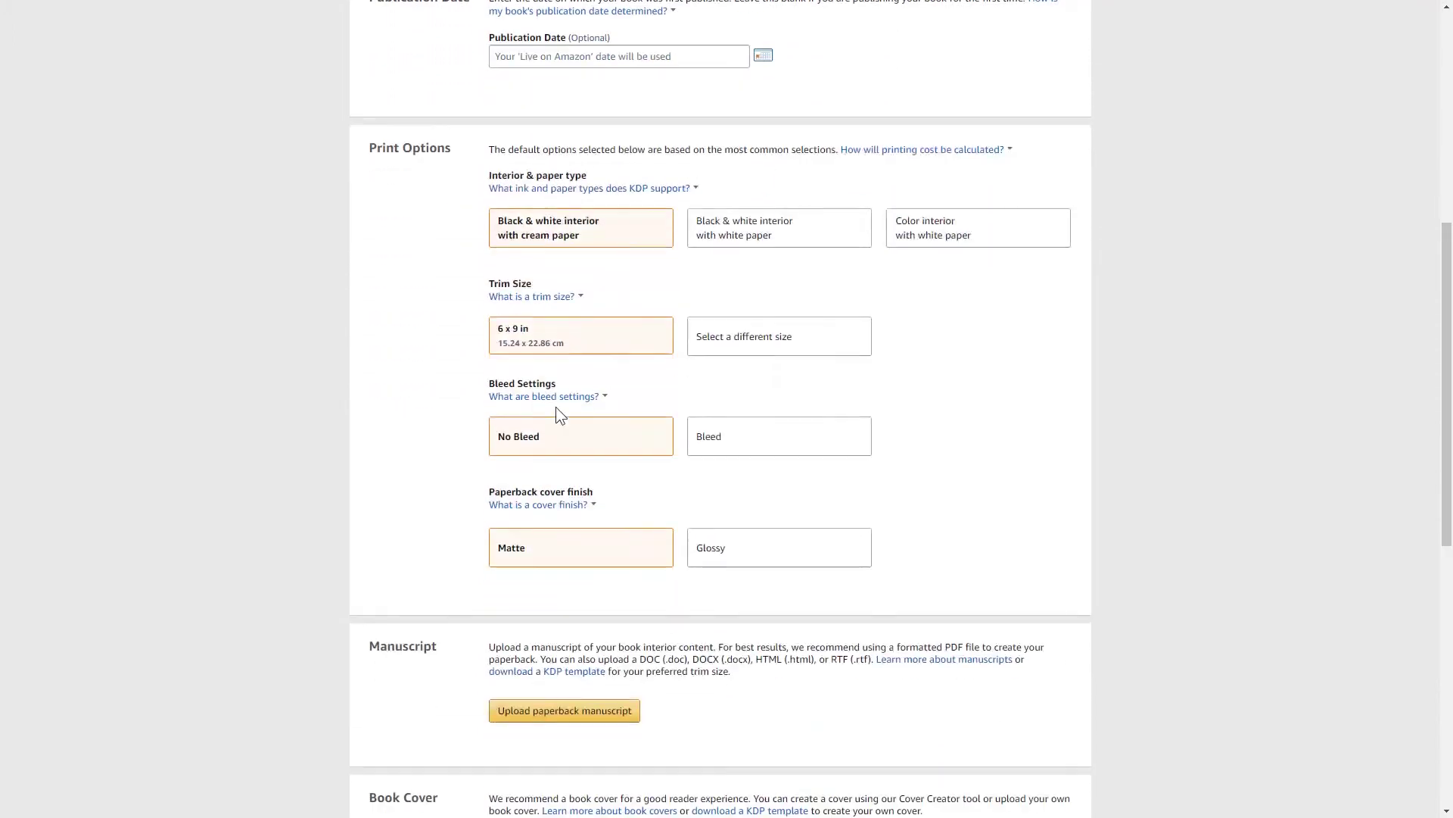
scroll(556, 406, "up", 1)
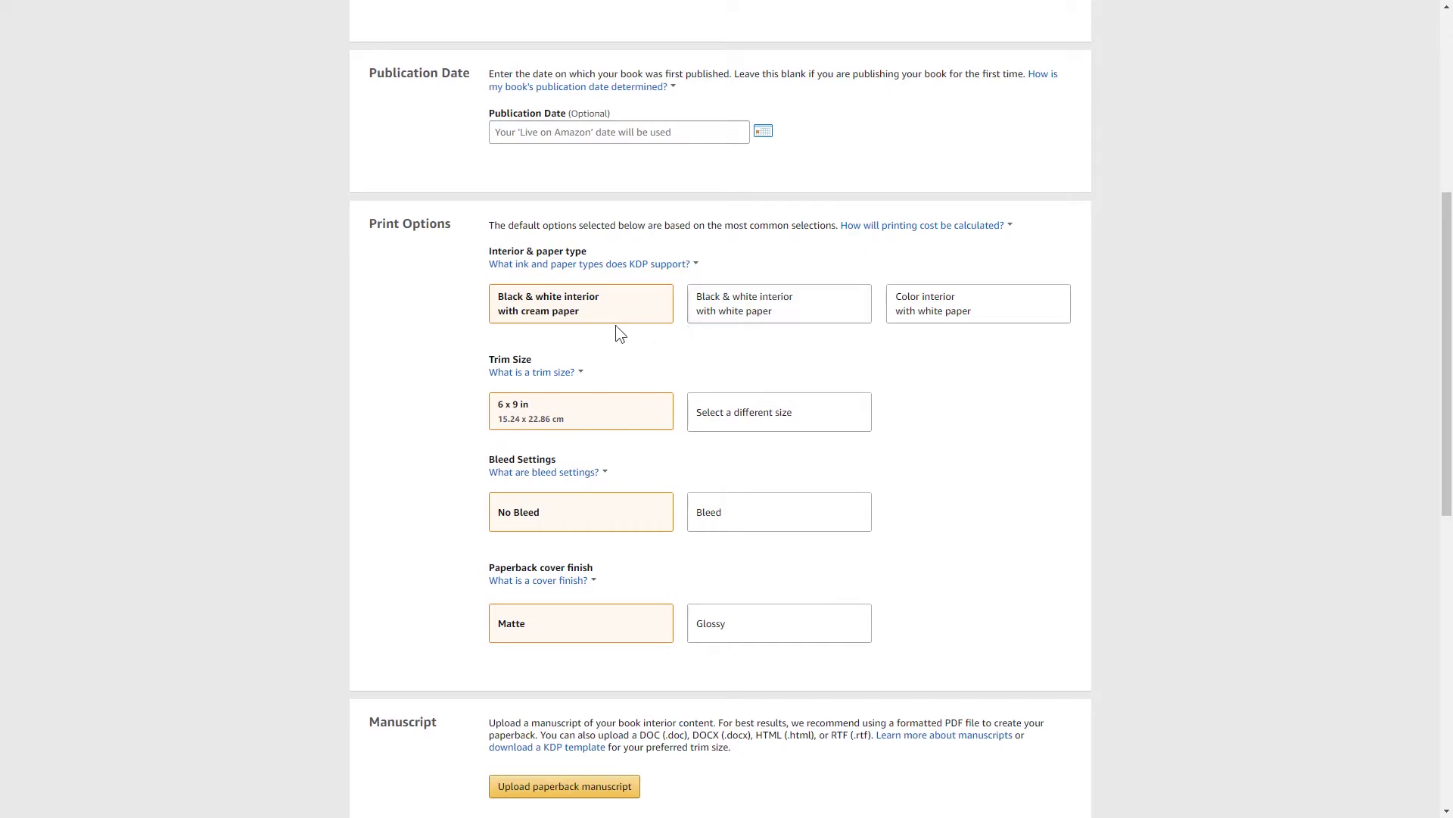
left_click(794, 314)
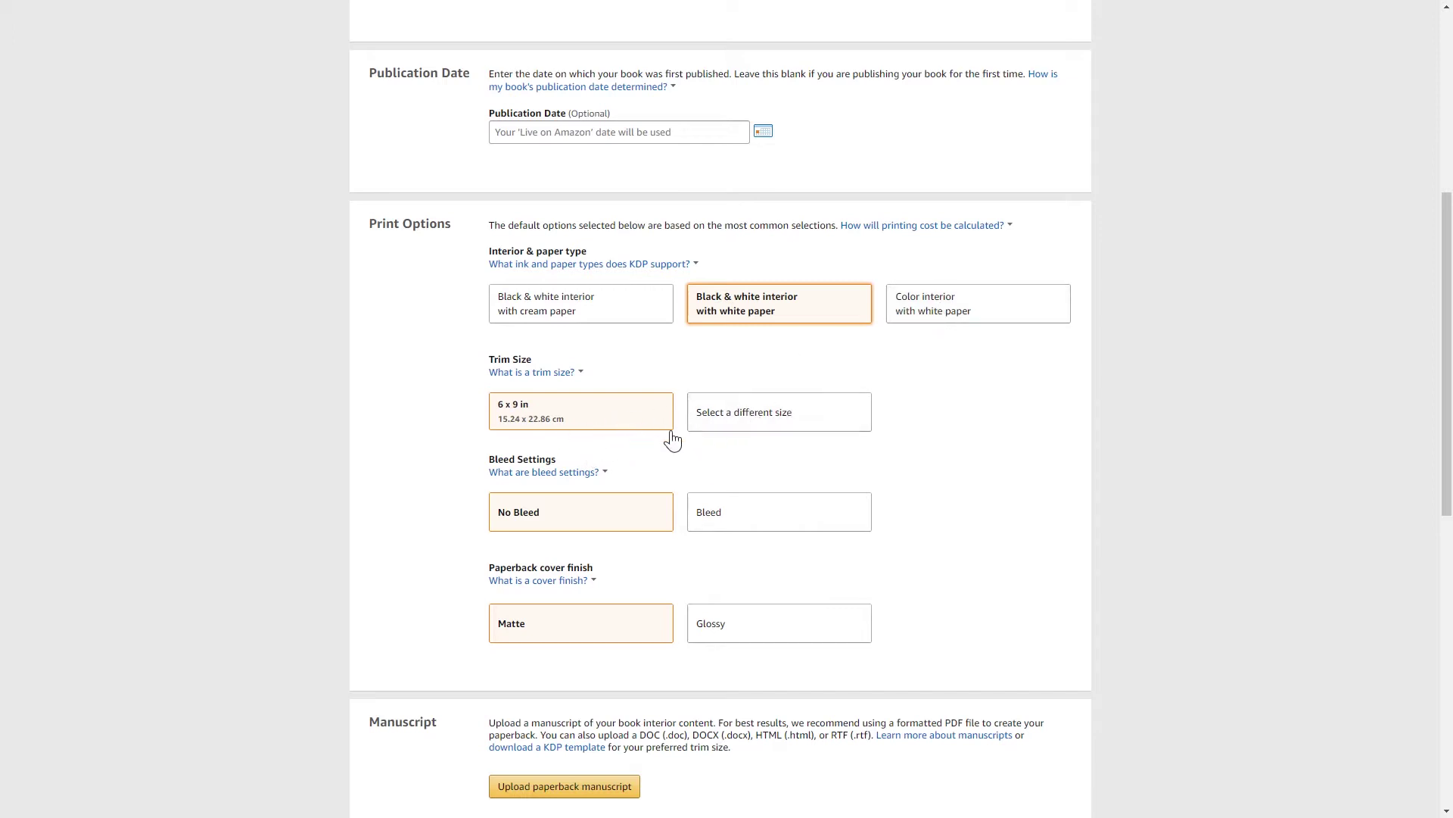
Set the trim size to 8.5 x 11 in and check the explanation of the bleed settings.
left_click(745, 424)
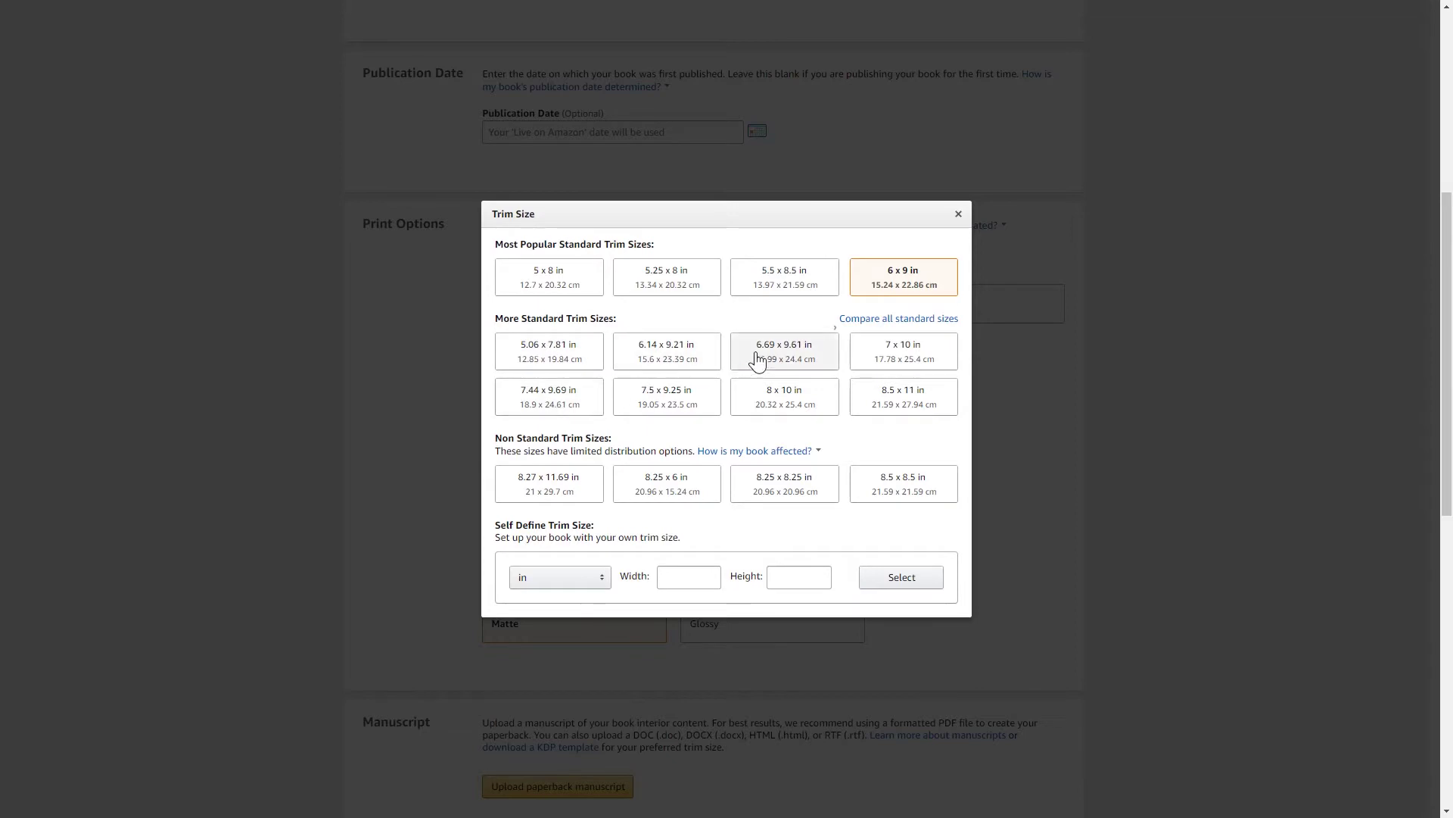
left_click(909, 399)
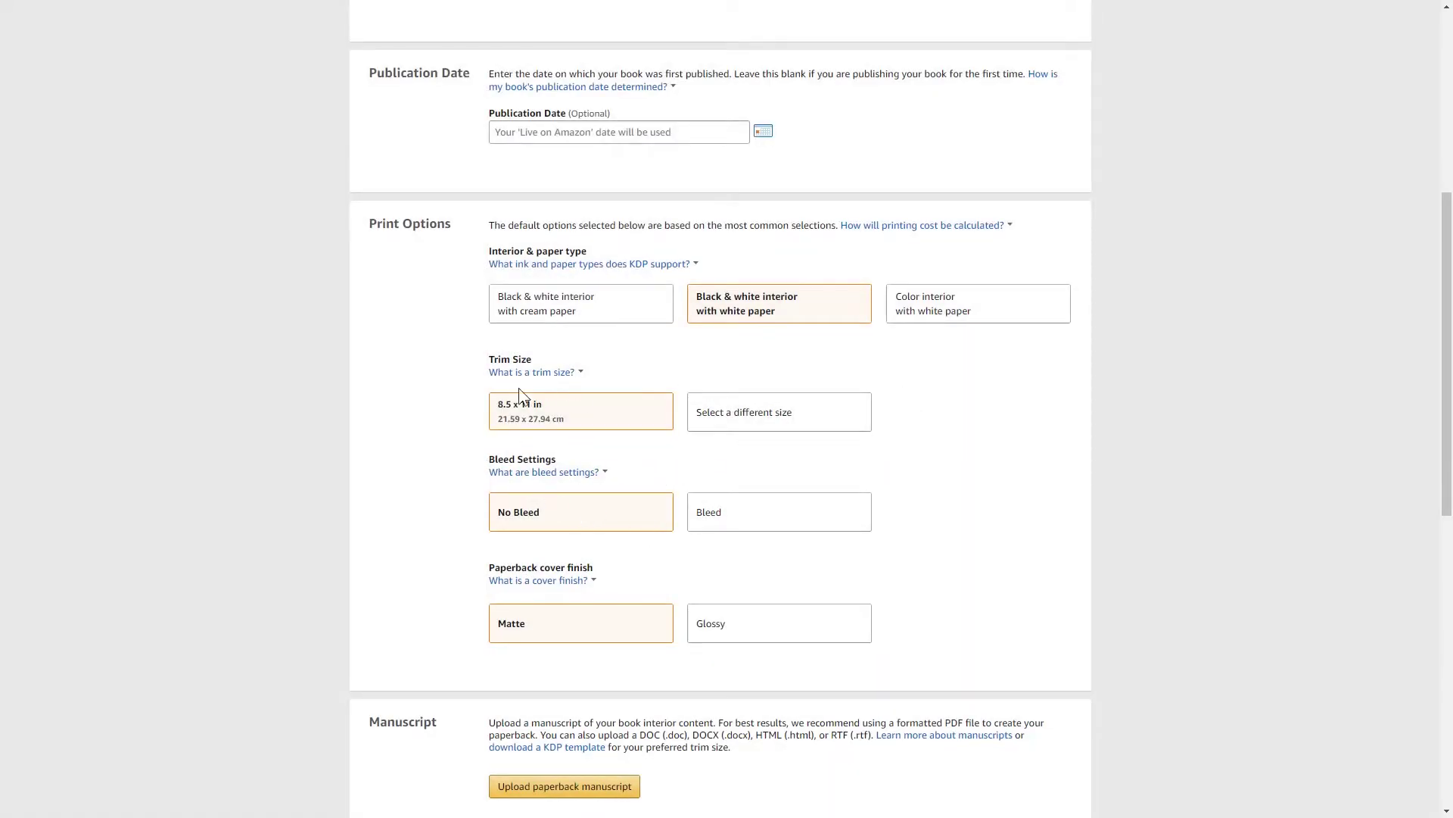
left_click(501, 473)
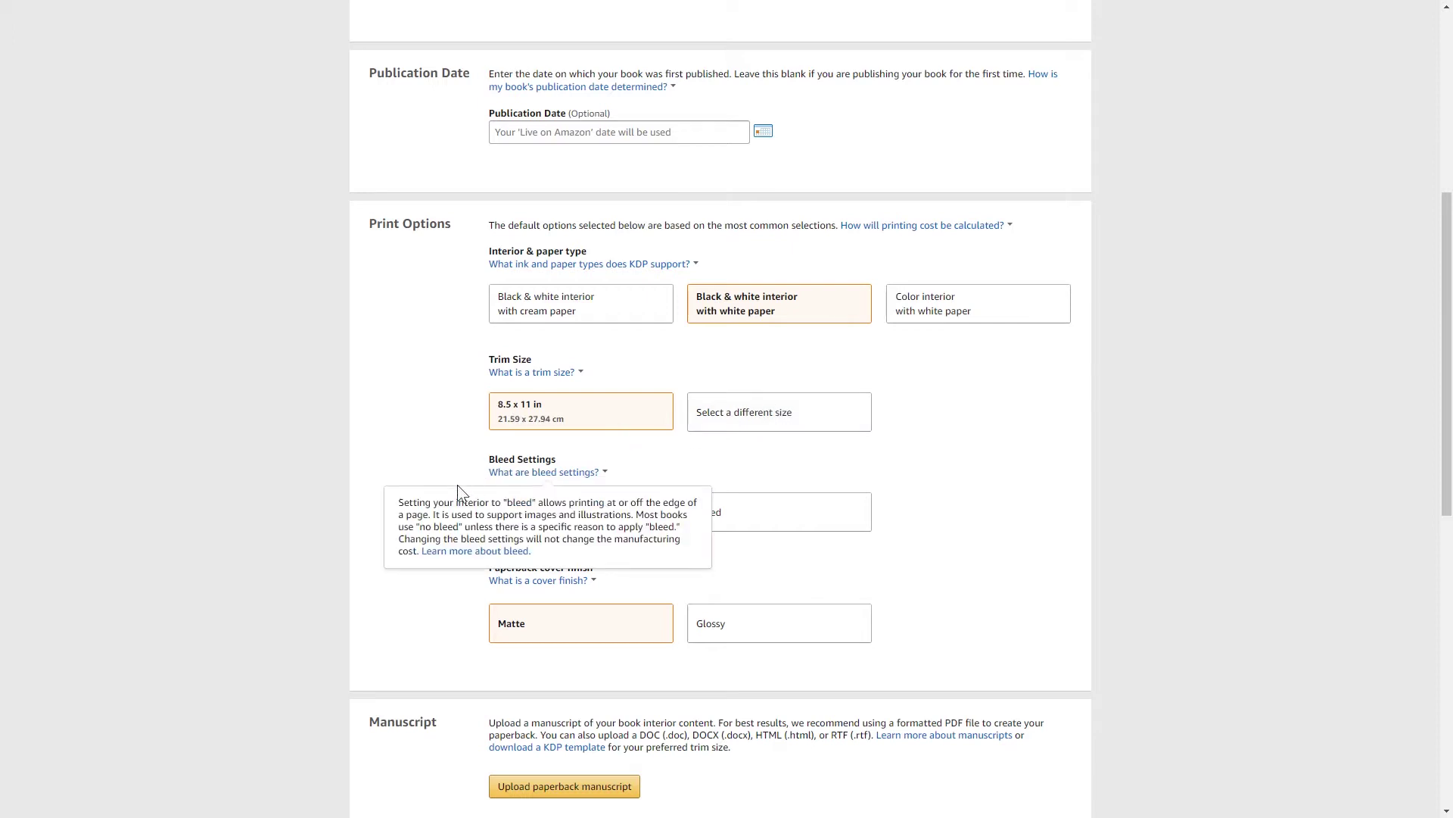
left_click(395, 464)
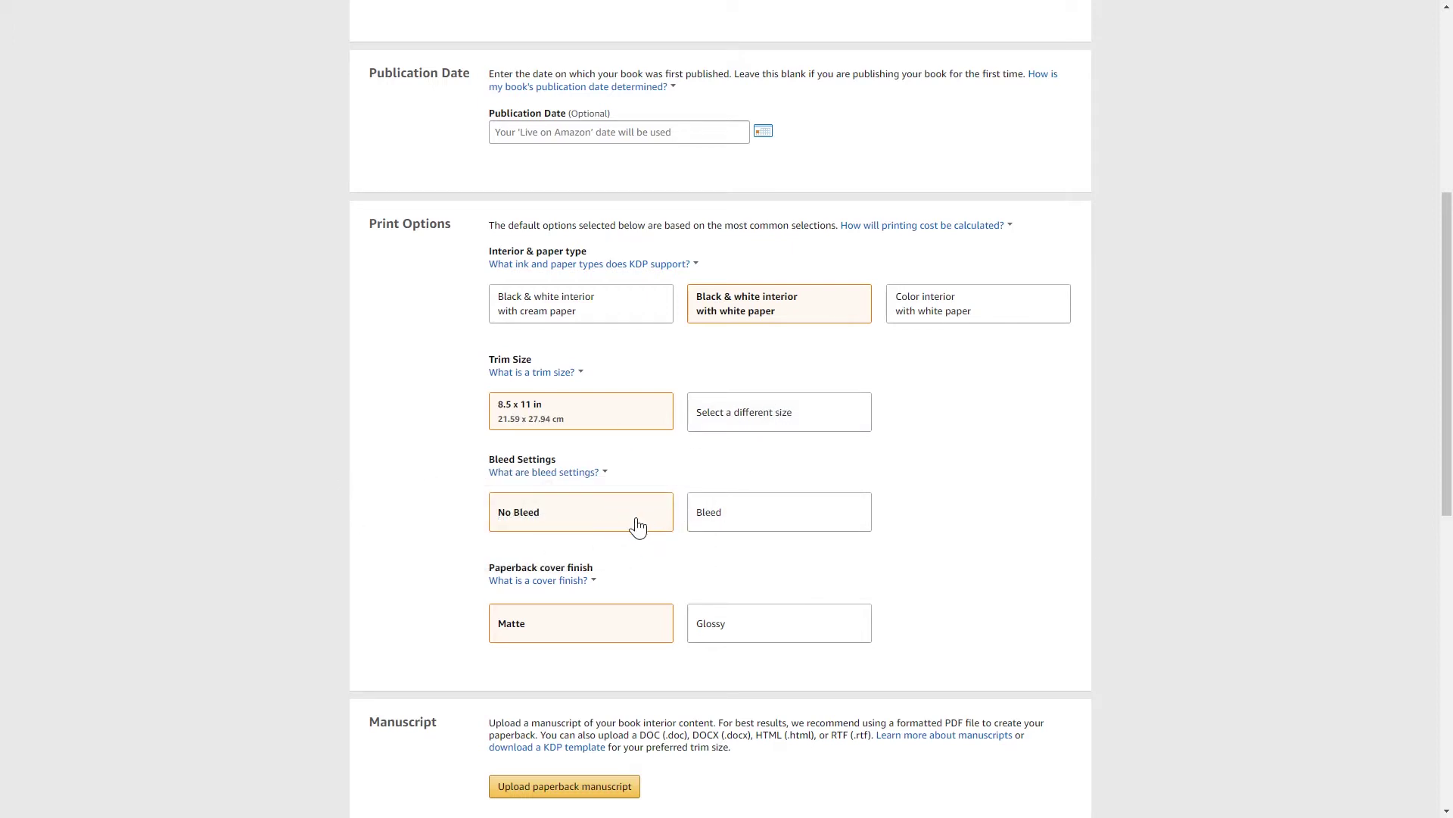
Review the cover finish, manuscript upload, book cover and book preview options for the paperback.
scroll(636, 489, "down", 1)
scroll(636, 496, "down", 2)
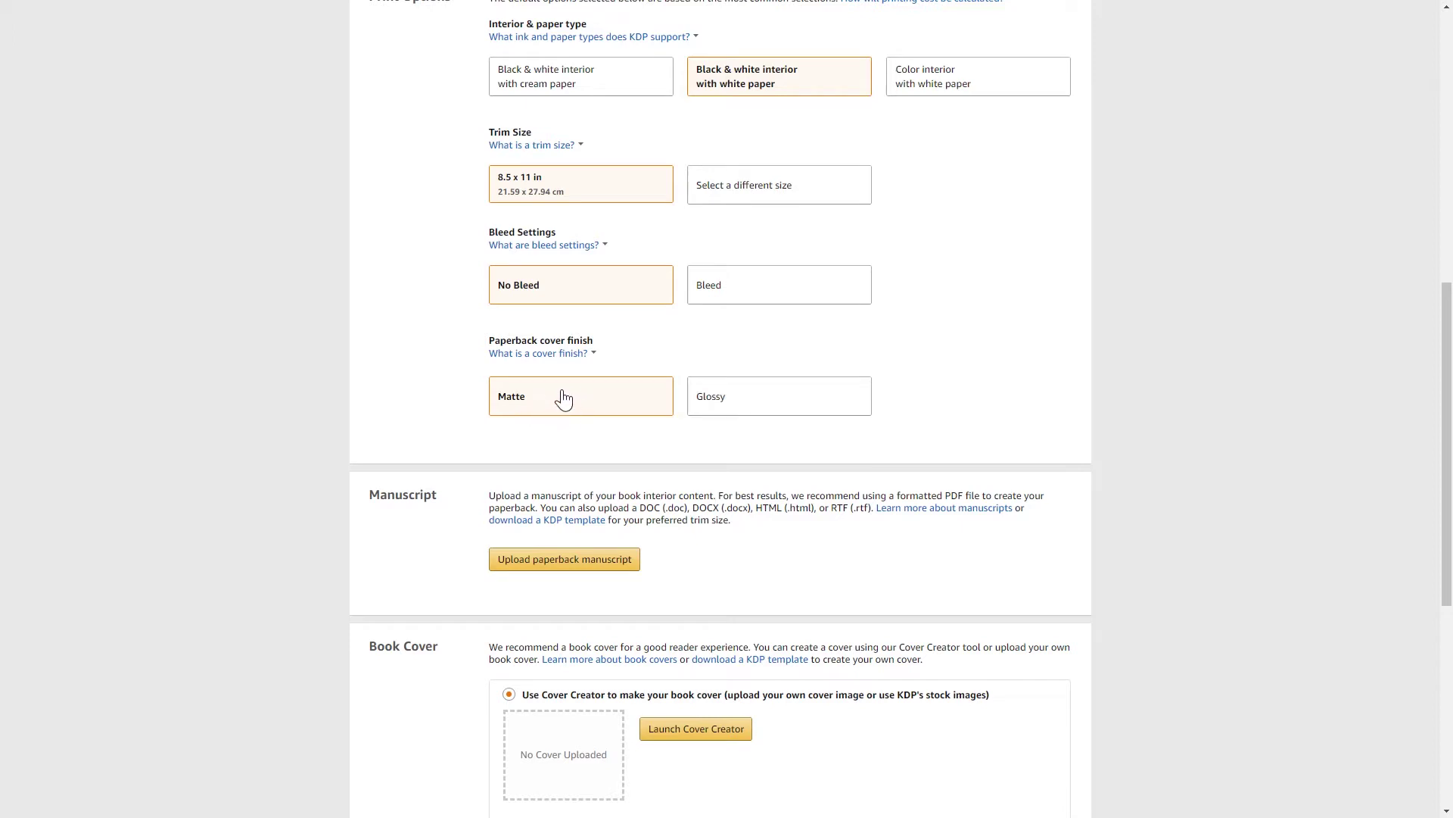
scroll(606, 413, "down", 1)
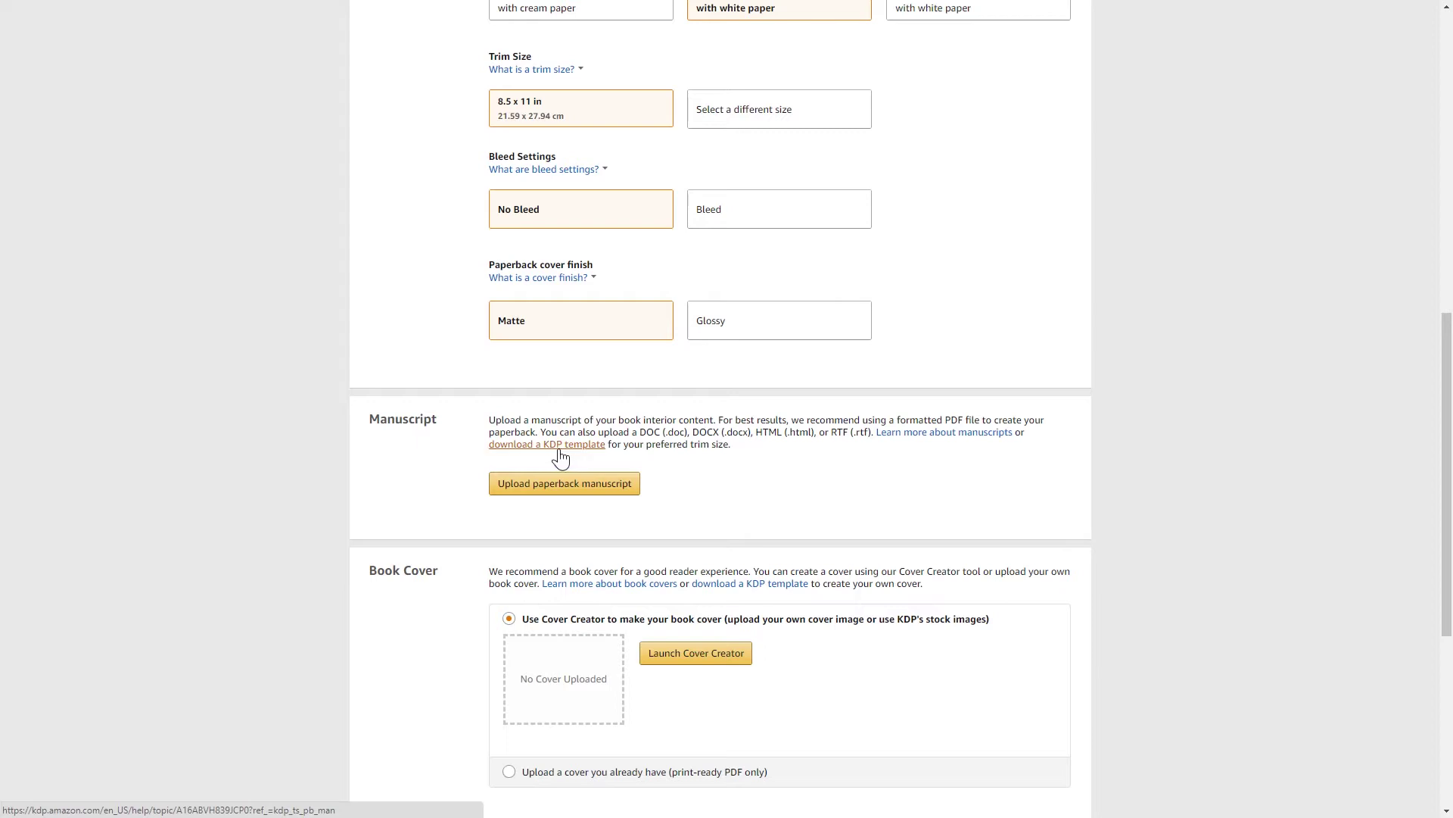
scroll(558, 455, "down", 3)
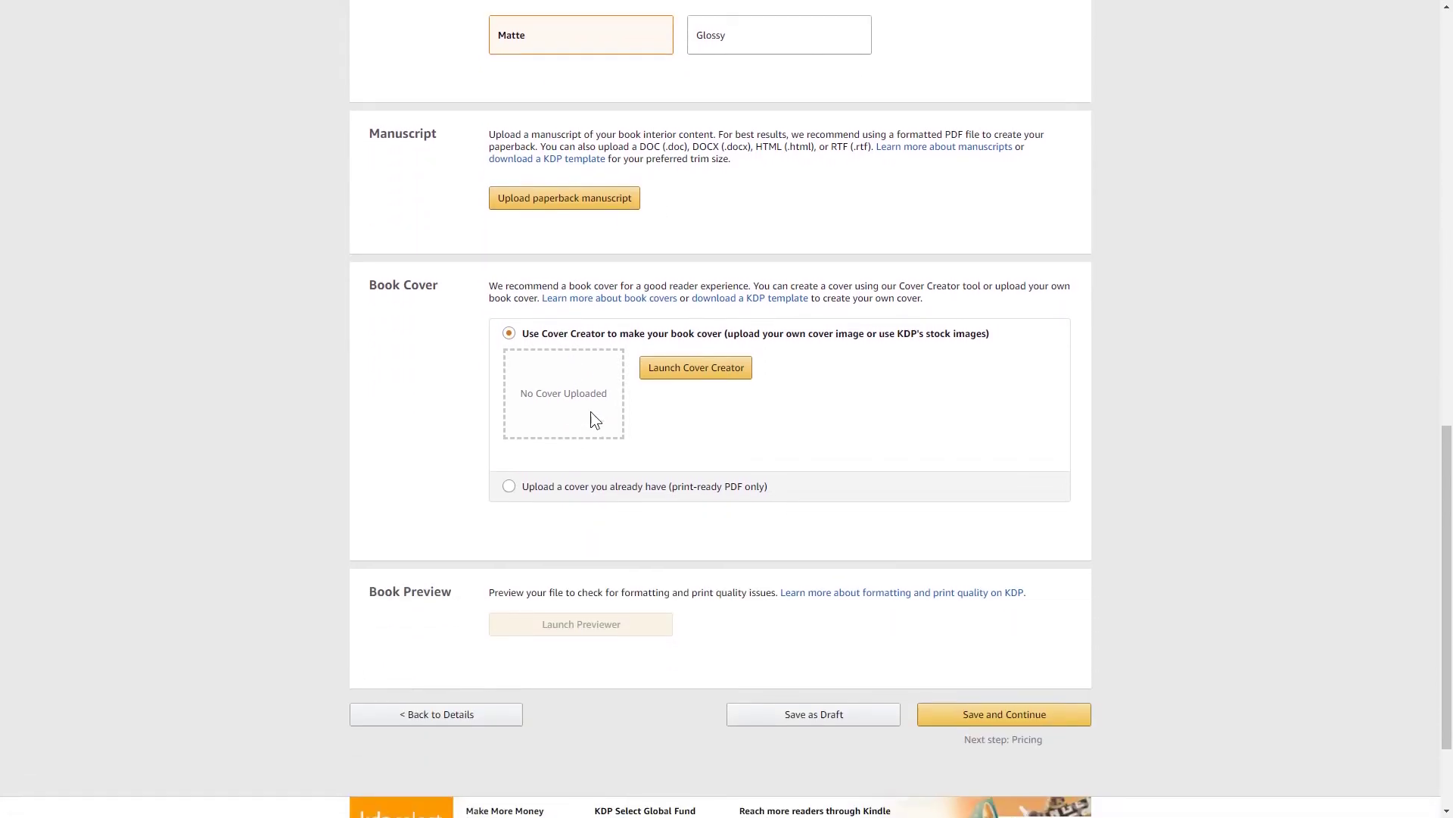
scroll(594, 419, "up", 1)
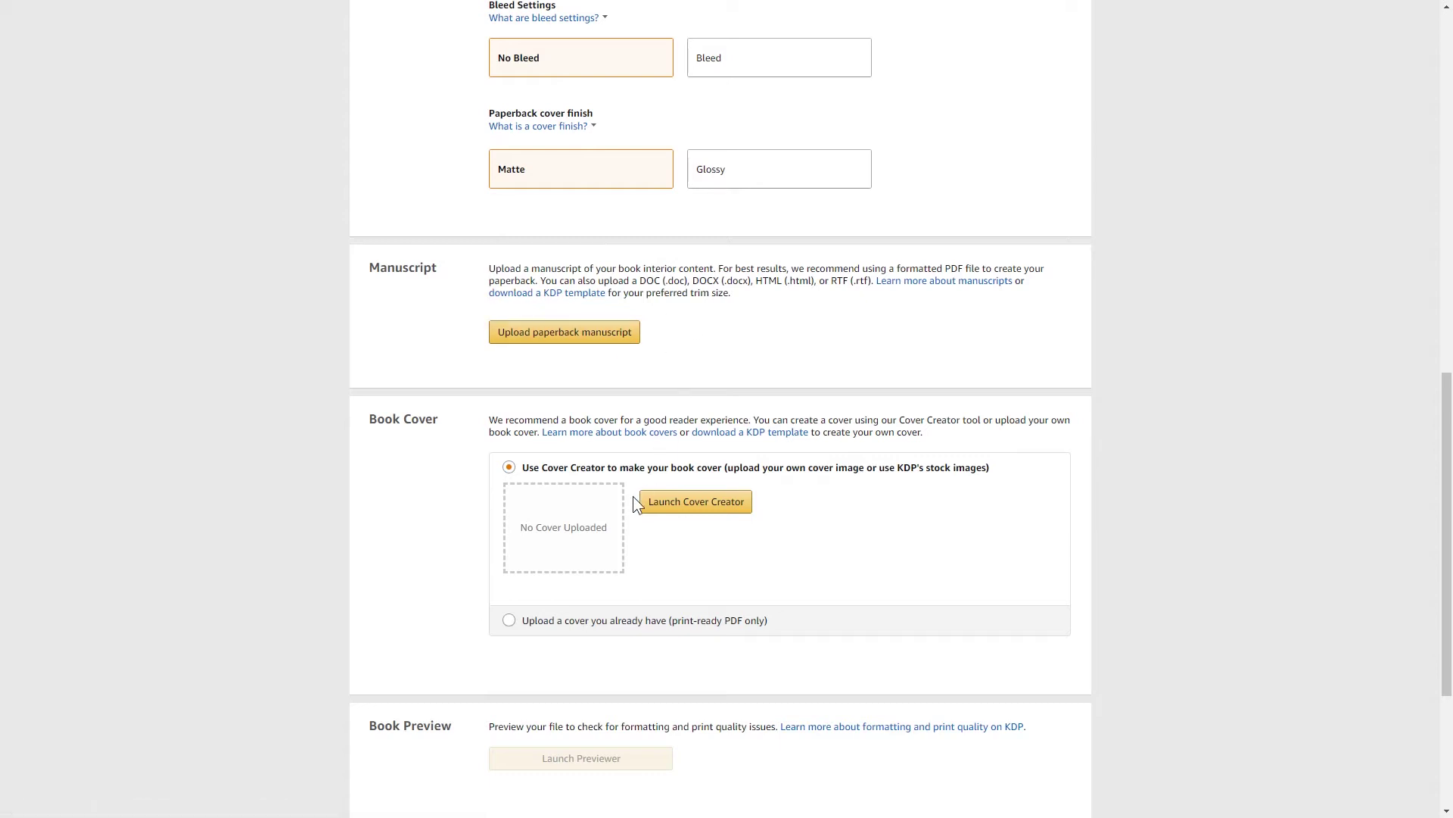
scroll(490, 522, "down", 1)
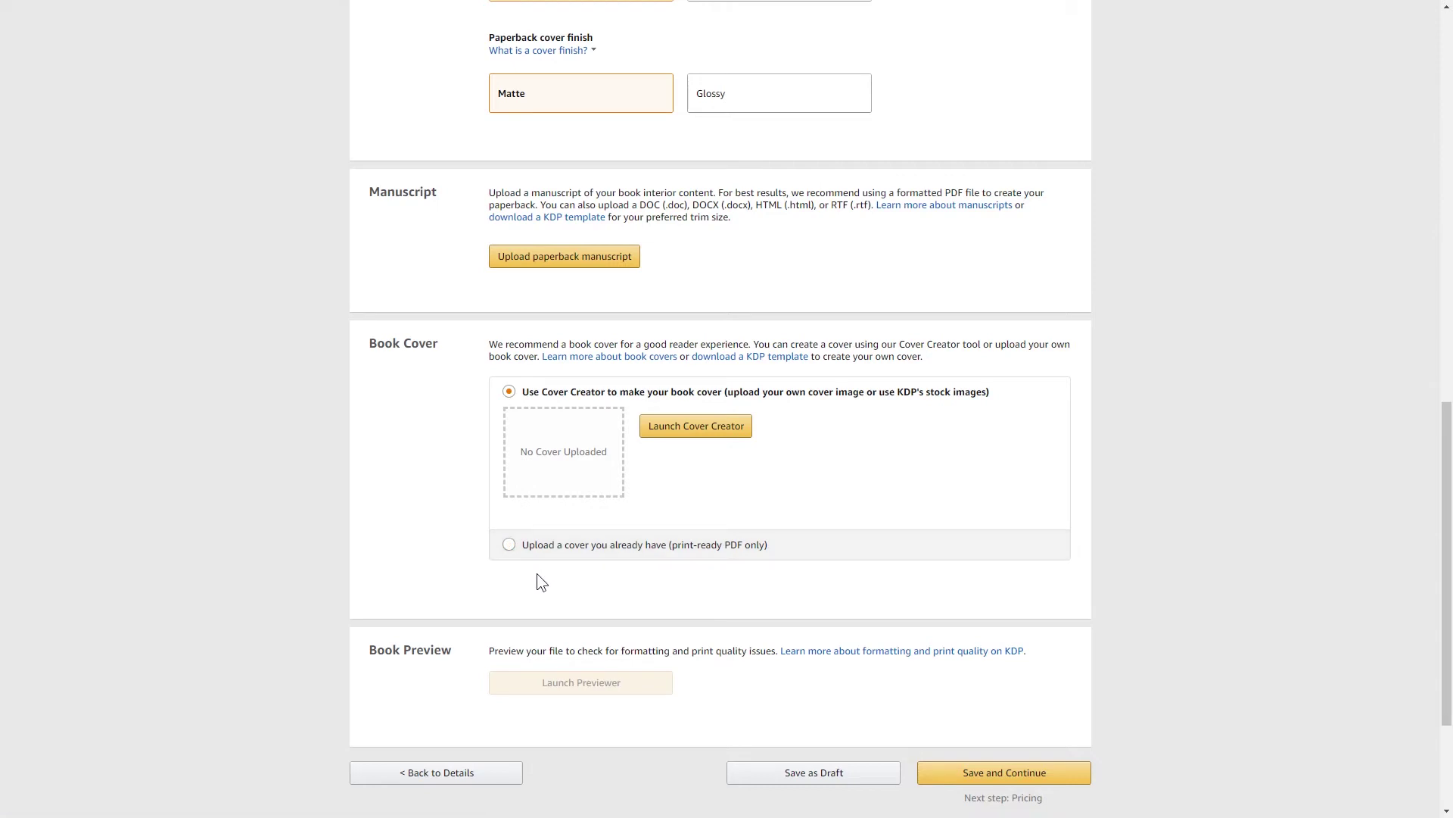
scroll(535, 568, "down", 1)
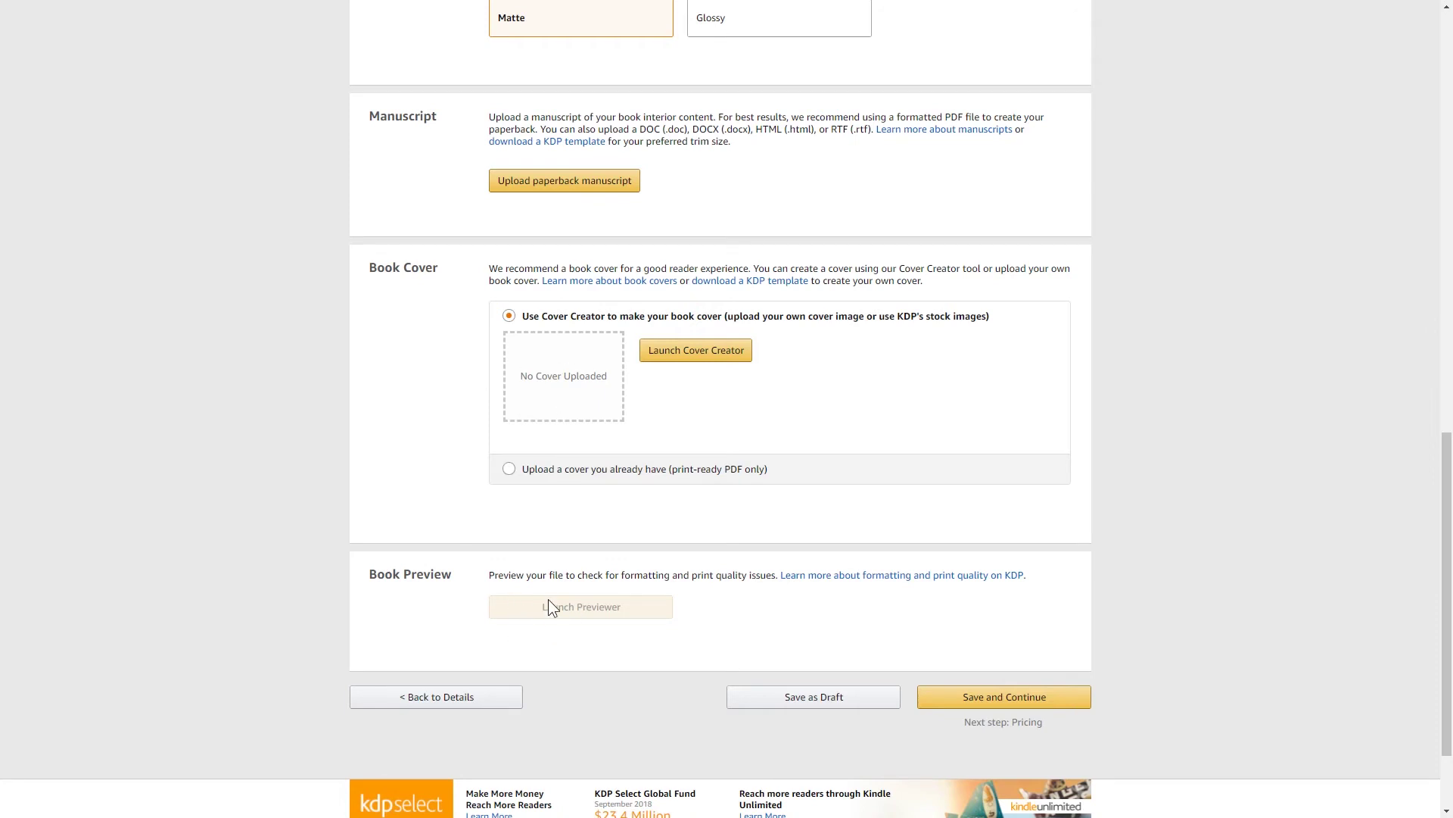
Save the paperback content as a draft and return to the bookshelf to view the planner's entry.
mouse_move(578, 605)
left_click(817, 703)
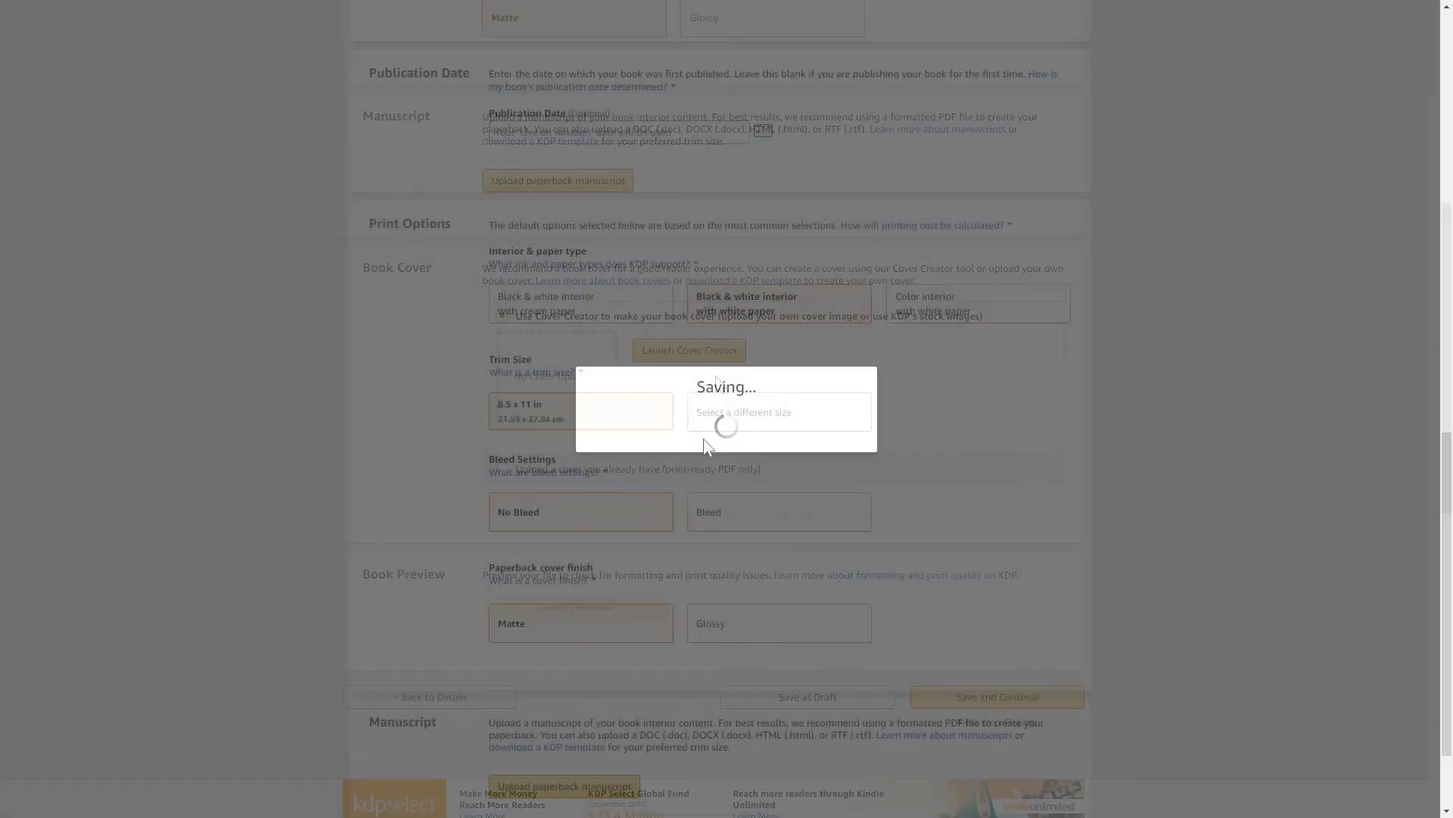
scroll(621, 344, "up", 2)
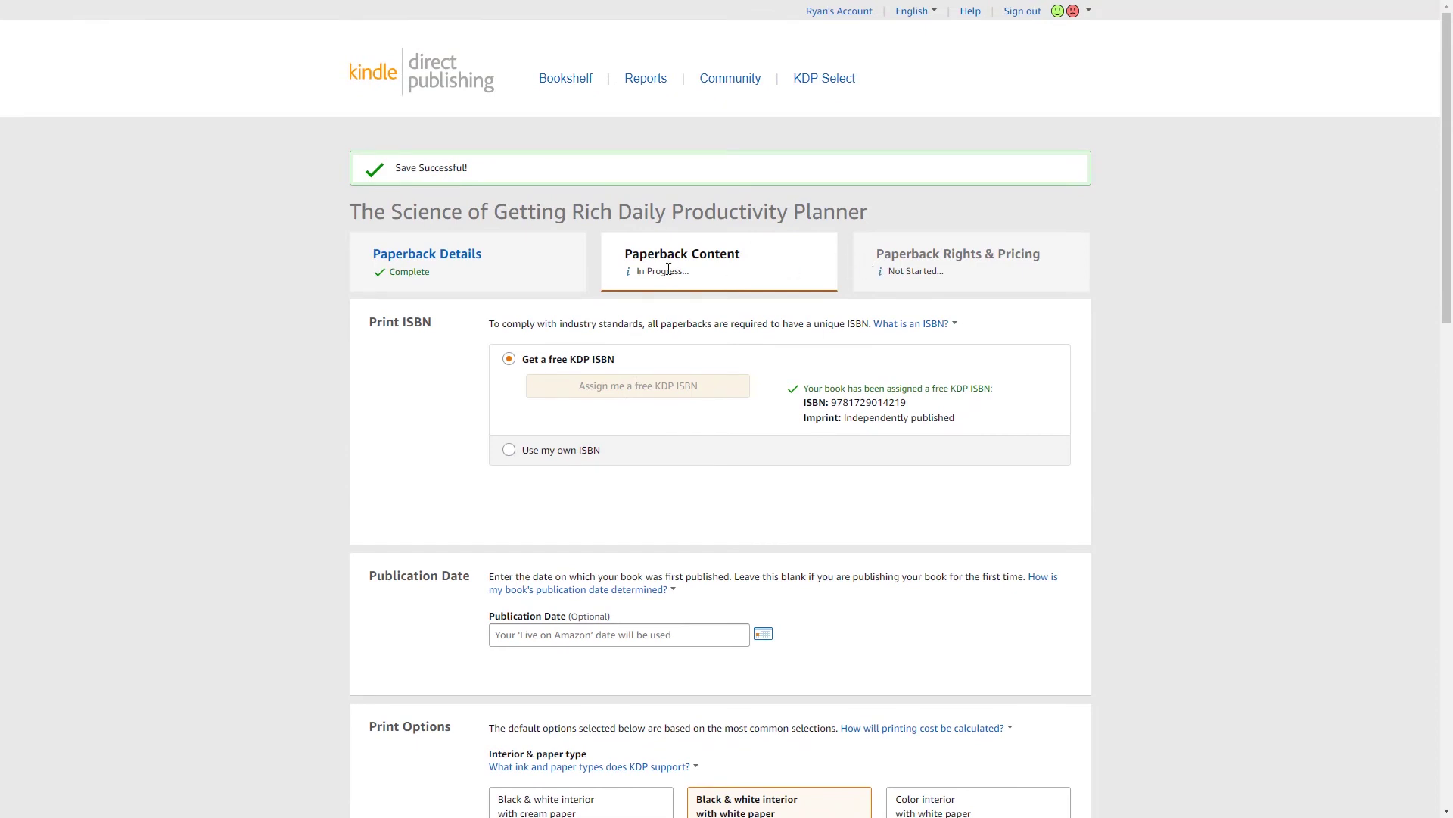
left_click(571, 79)
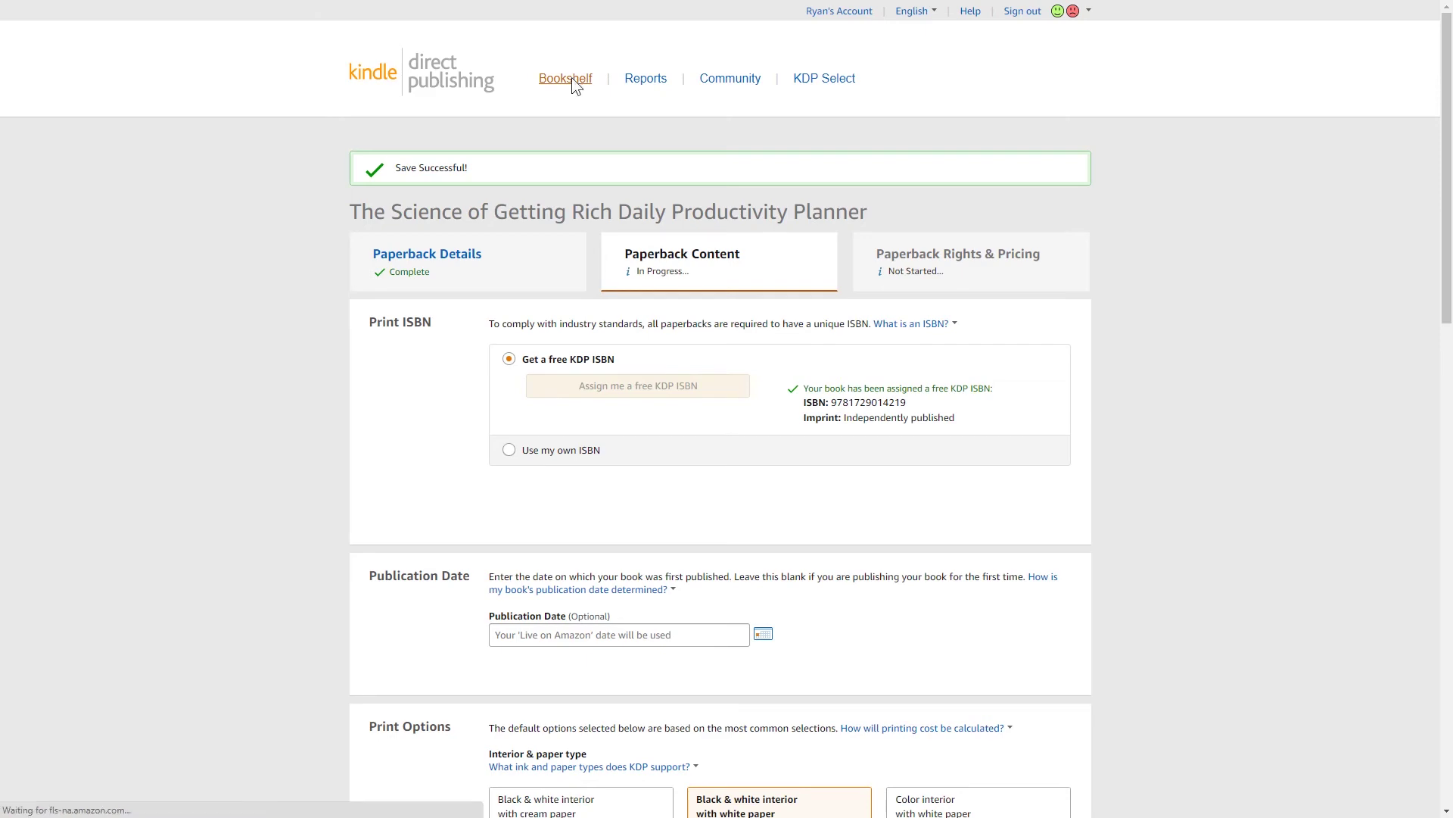
scroll(529, 433, "down", 1)
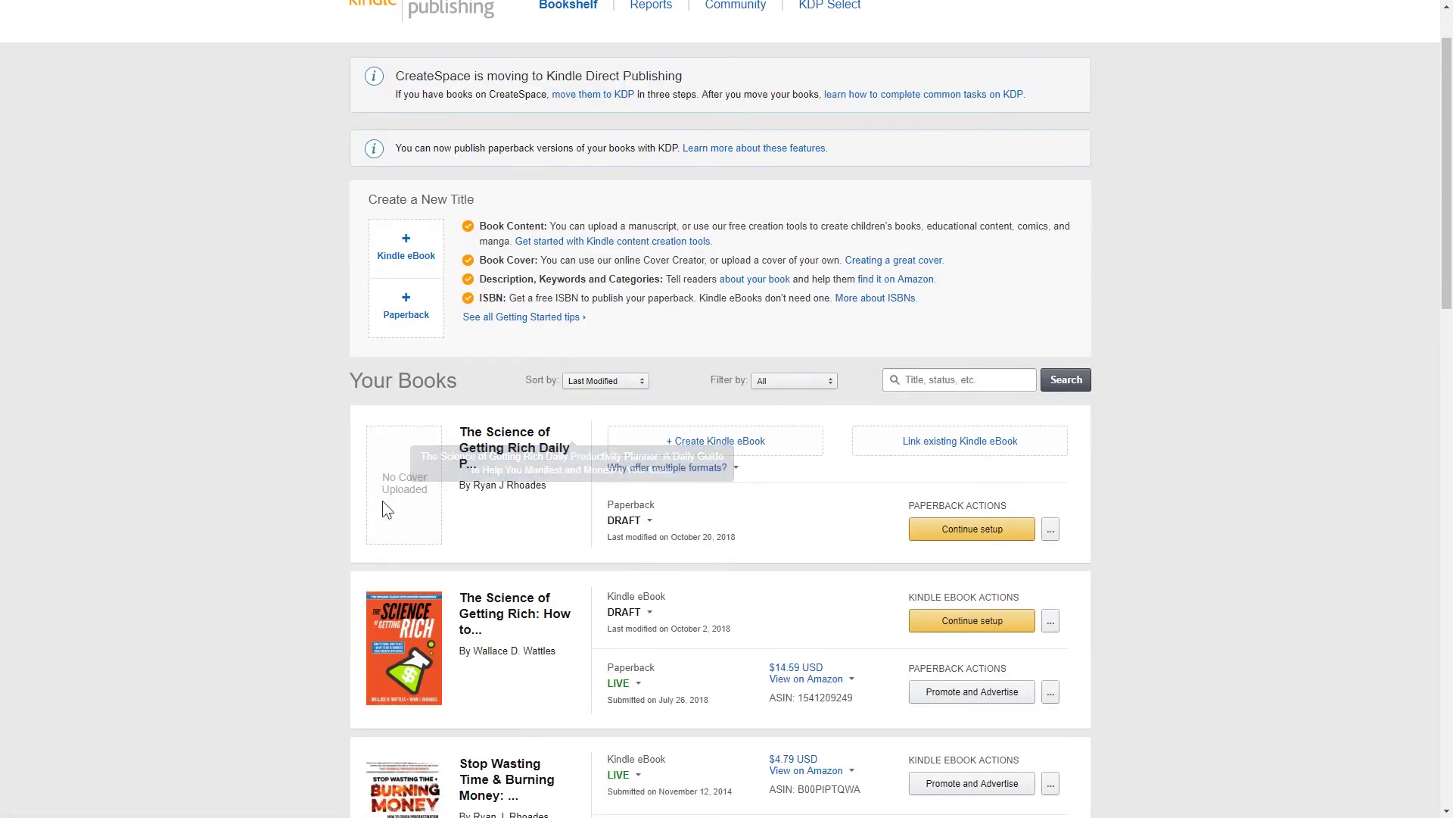